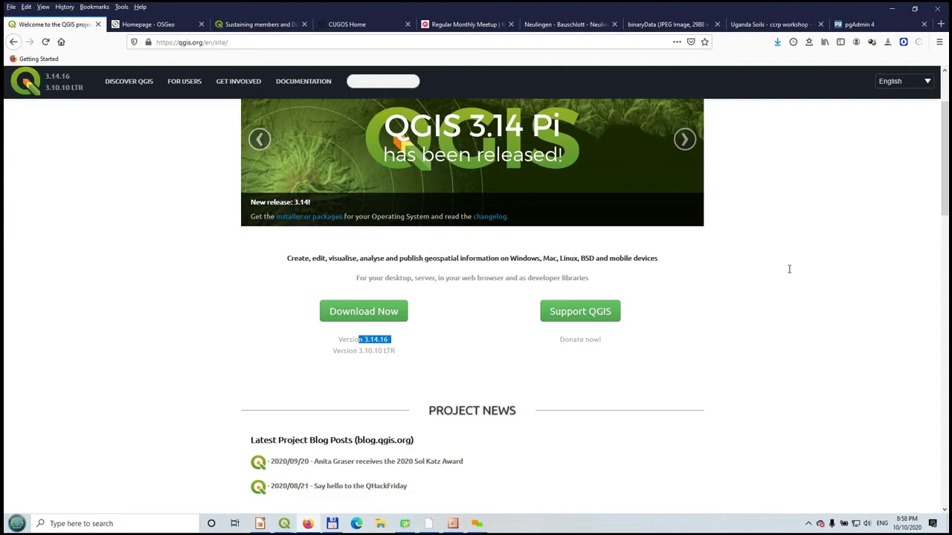
- Highlight the Version 3.10.10 LTR and Version 3.14.16 labels under Download Now to compare them
left_click_drag(397, 351, 332, 351)
left_click(788, 270)
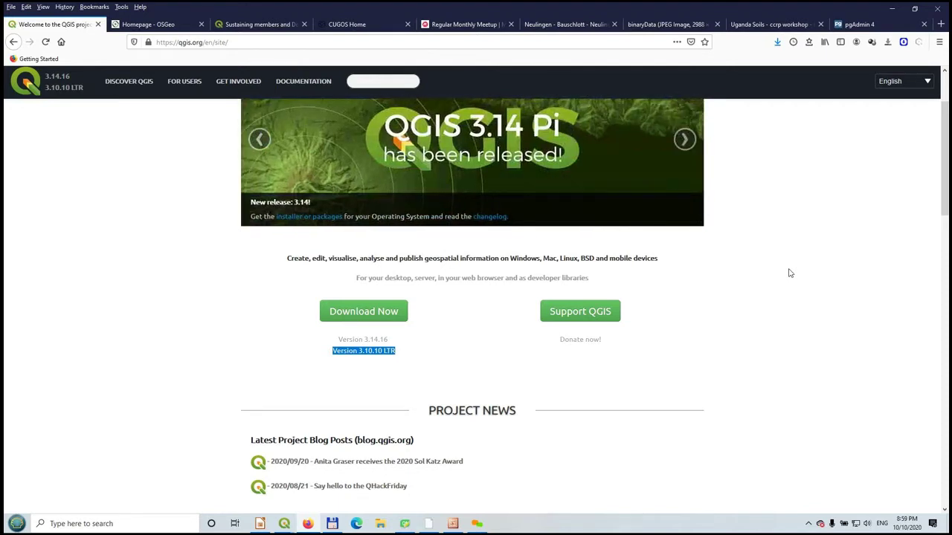
left_click_drag(390, 340, 337, 339)
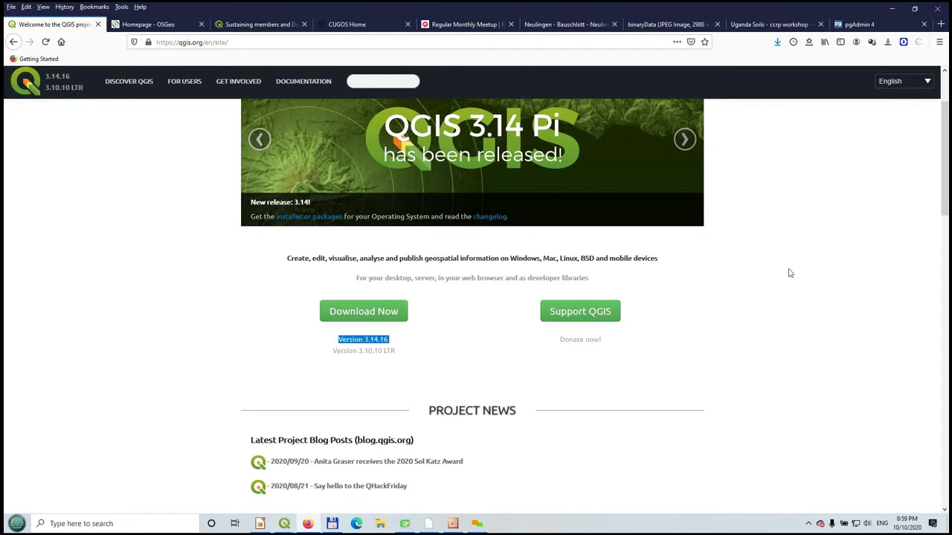
scroll(790, 273, "down", 3)
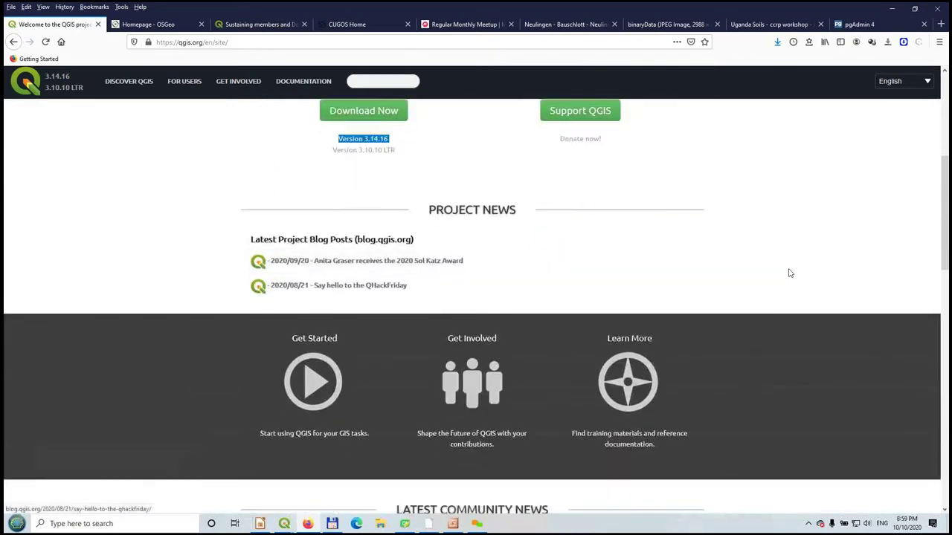
scroll(789, 273, "up", 1)
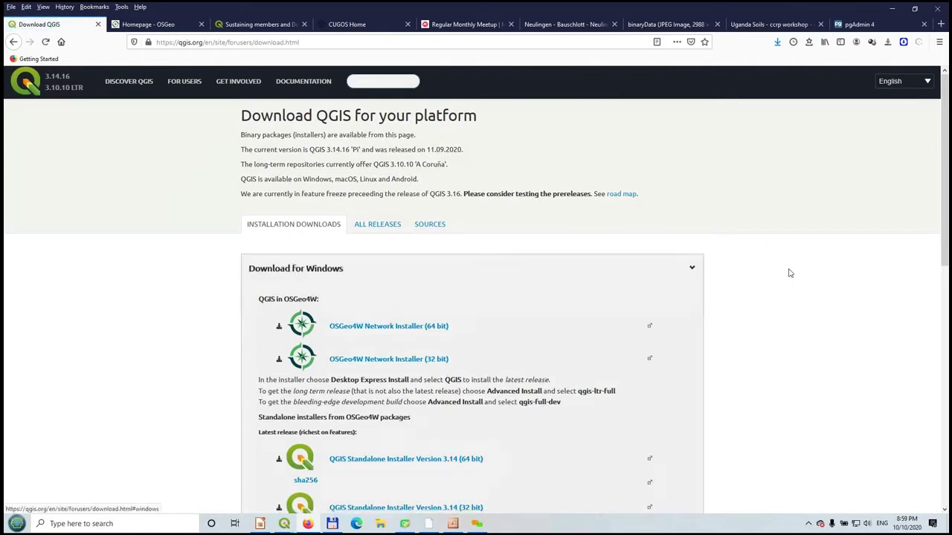
- Download the 64-bit OSGeo4W Network Installer, osgeo4w-setup-x86_64, confirming the save
scroll(790, 274, "down", 1)
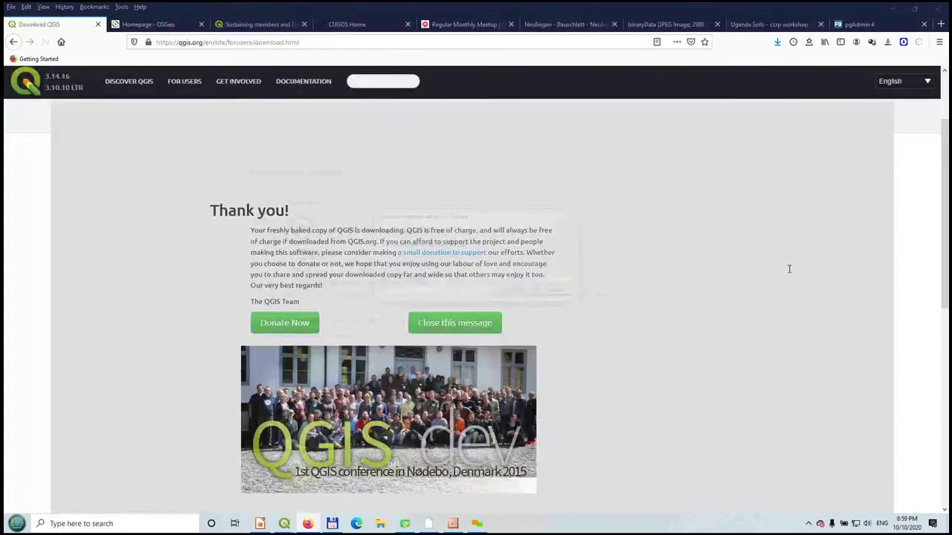
key("Tab")
key("Return")
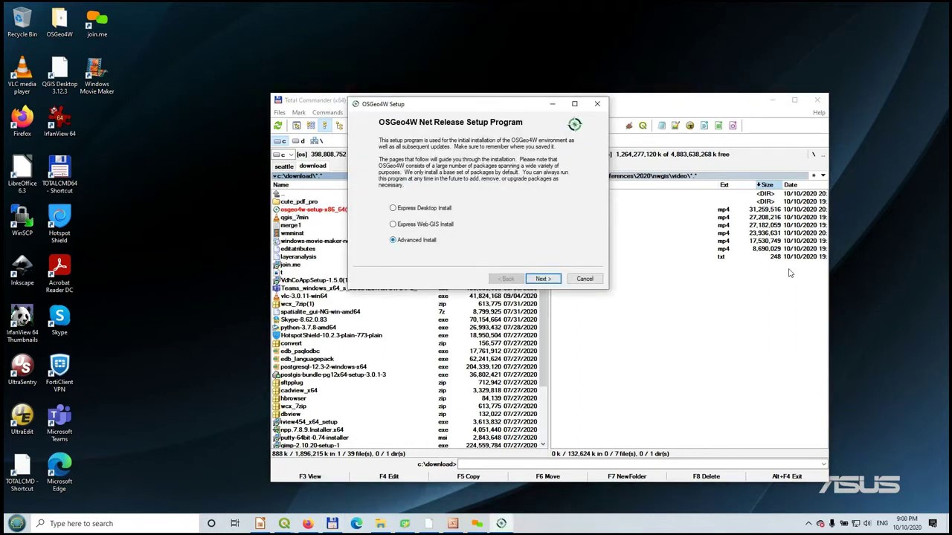
- Advance Express Desktop Install to the QGIS, GDAL and GRASS GIS package list, then cancel setup
left_click(789, 273)
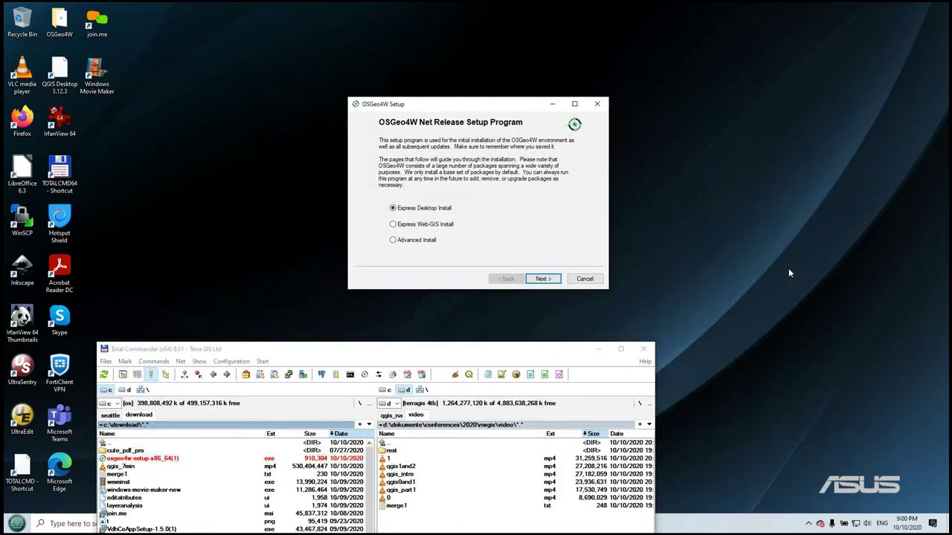
key("Return")
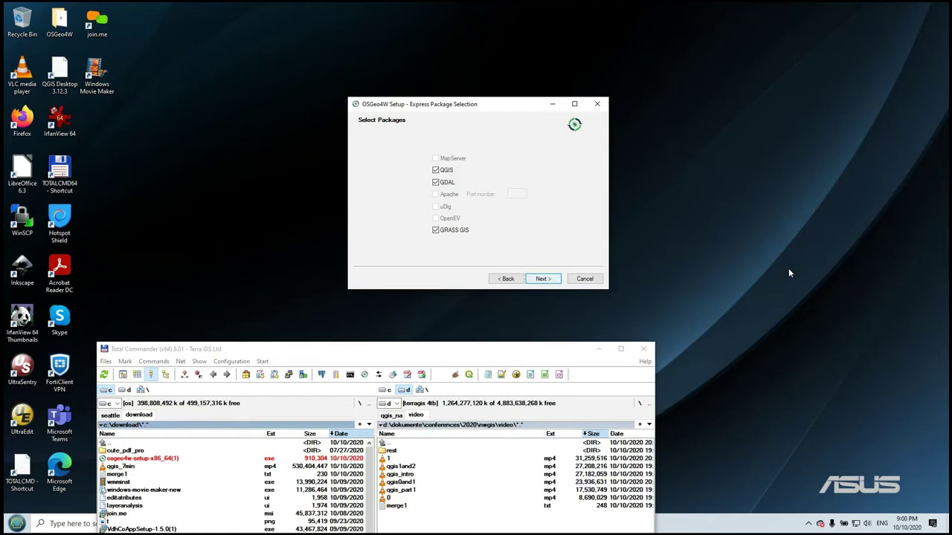
key("Escape")
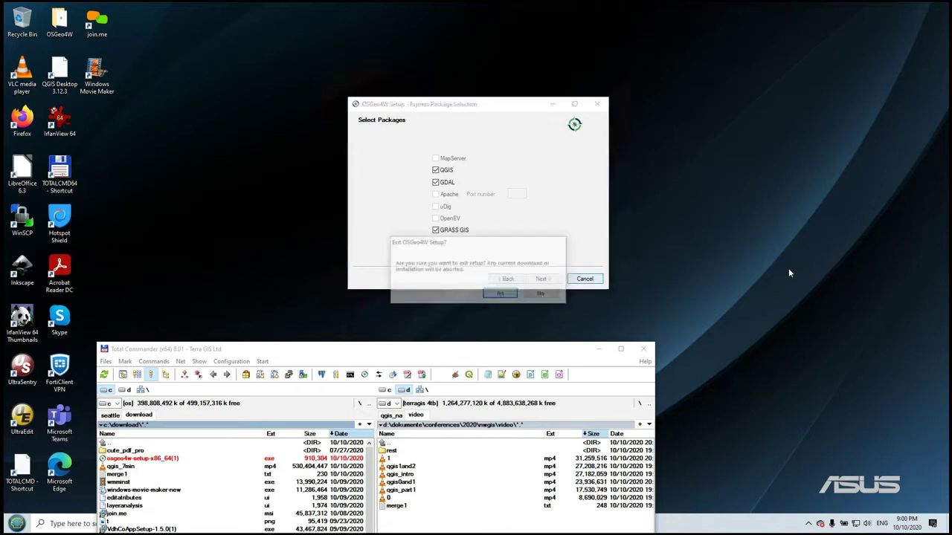
key("Return")
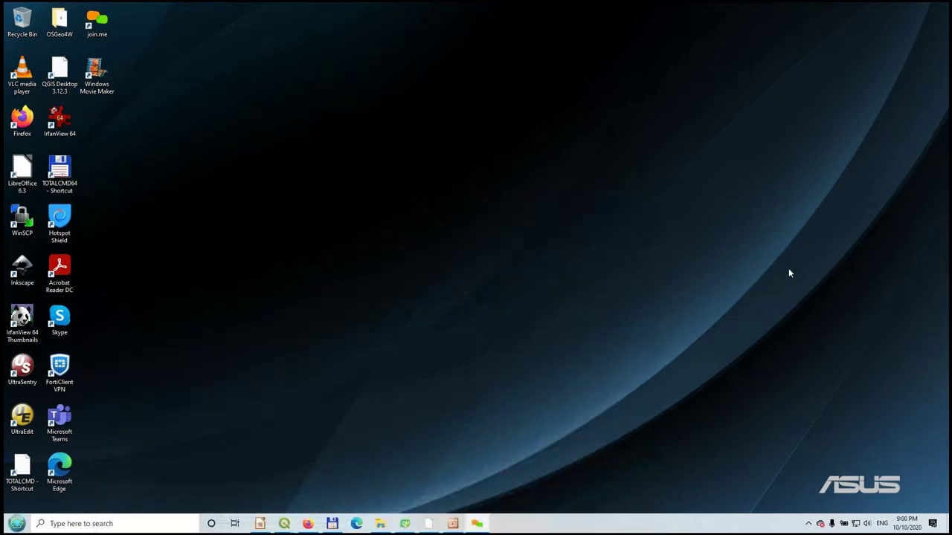
key("super")
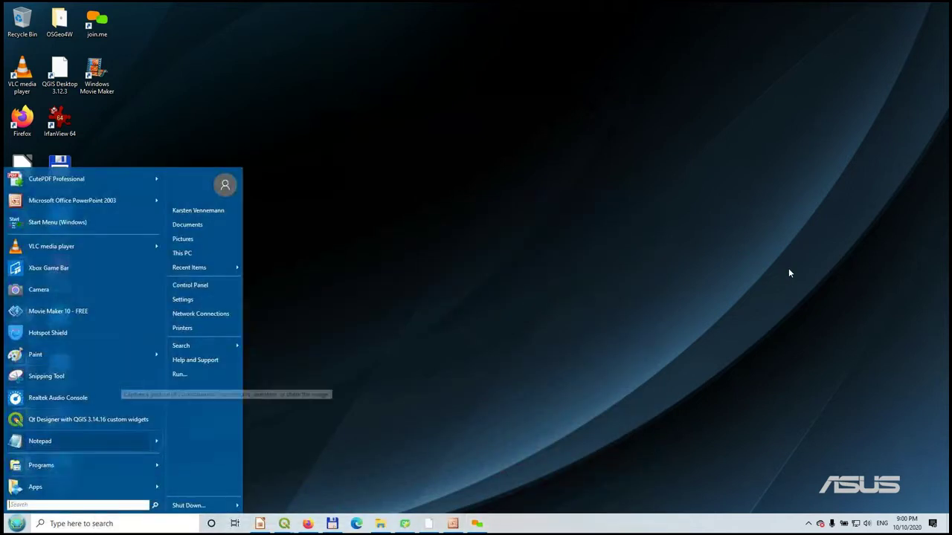
- In Start > OSGeo4W, browse the QGIS Desktop 2.18.16, 3.10.10 and 3.13.0 entries
mouse_move(83, 465)
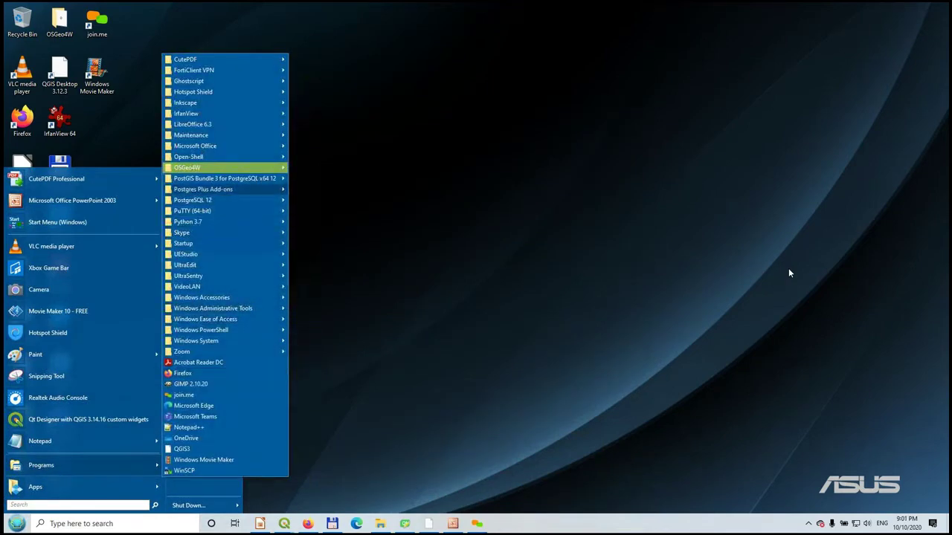
mouse_move(223, 167)
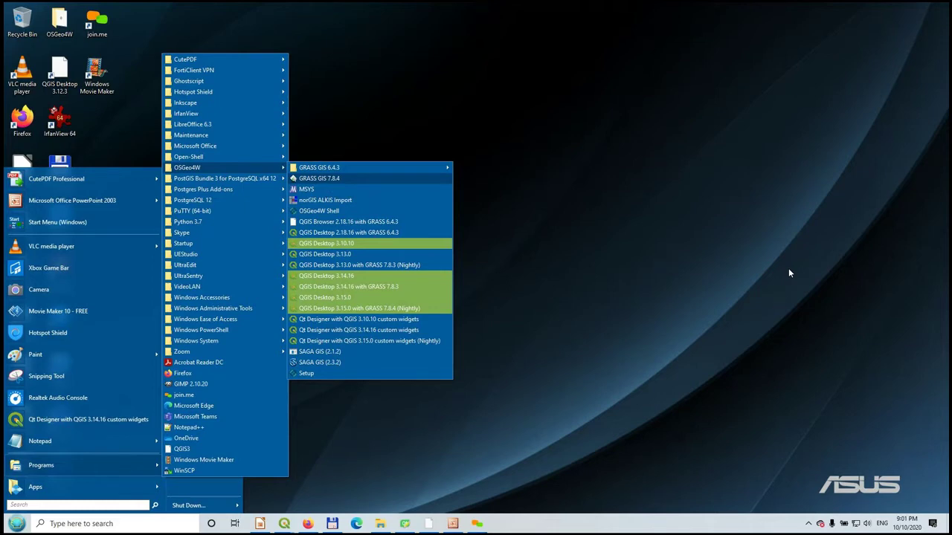
key("Down")
key("Down")
key("Down")
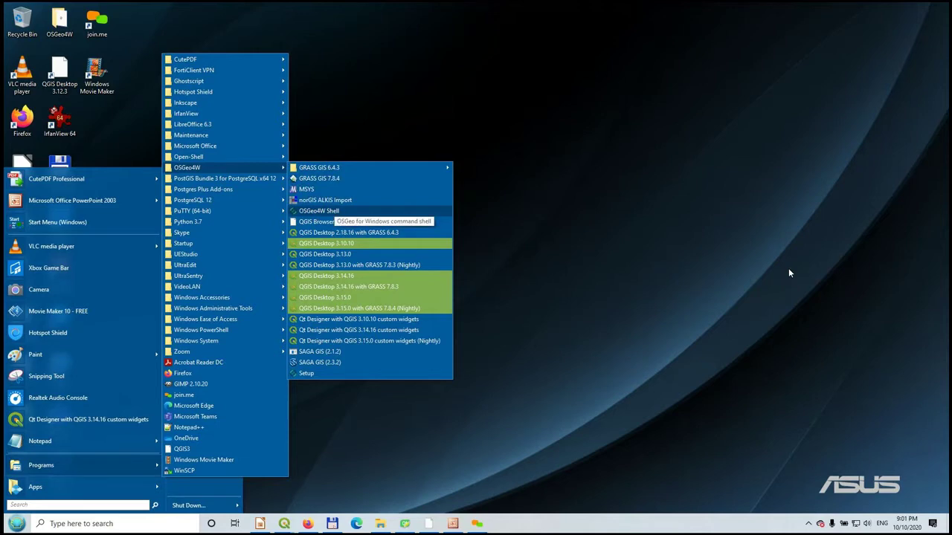
key("Down")
key("Down")
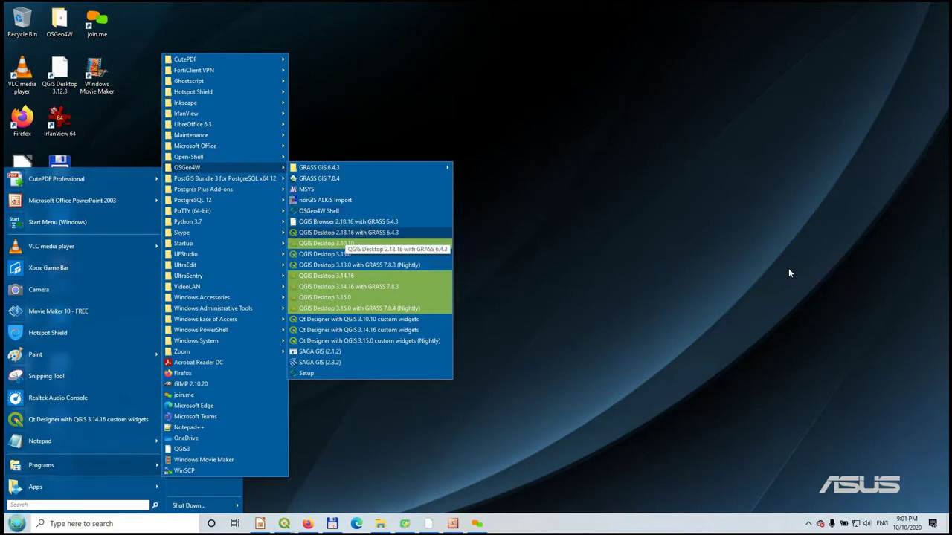
key("Down")
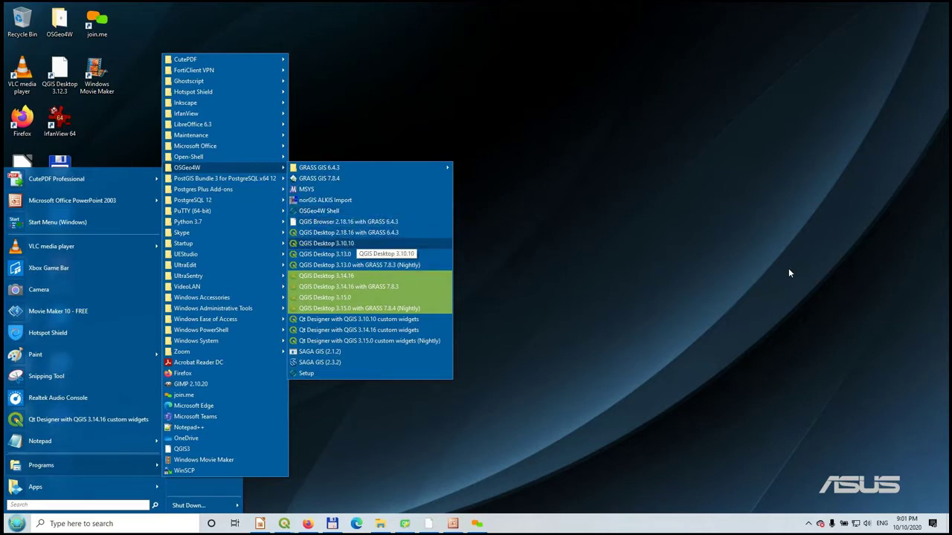
key("Up")
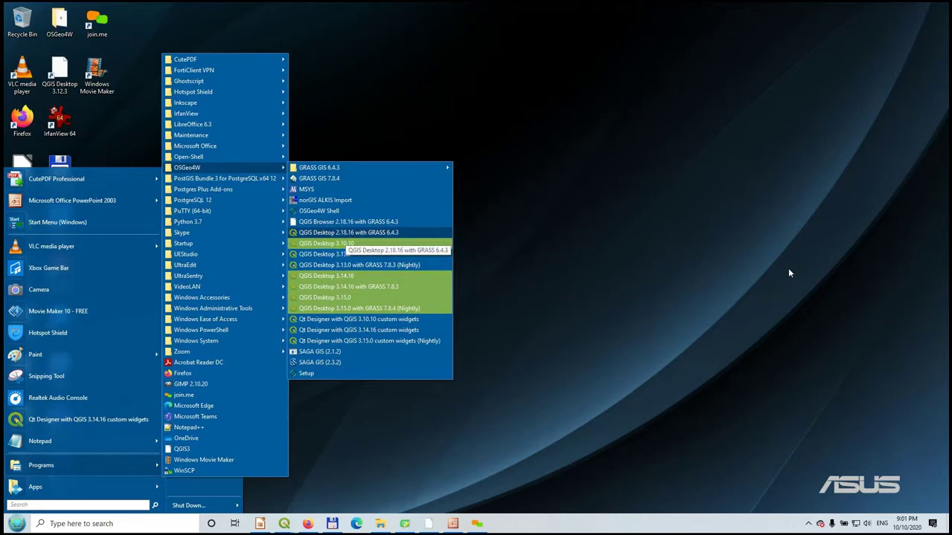
key("Down")
key("Down")
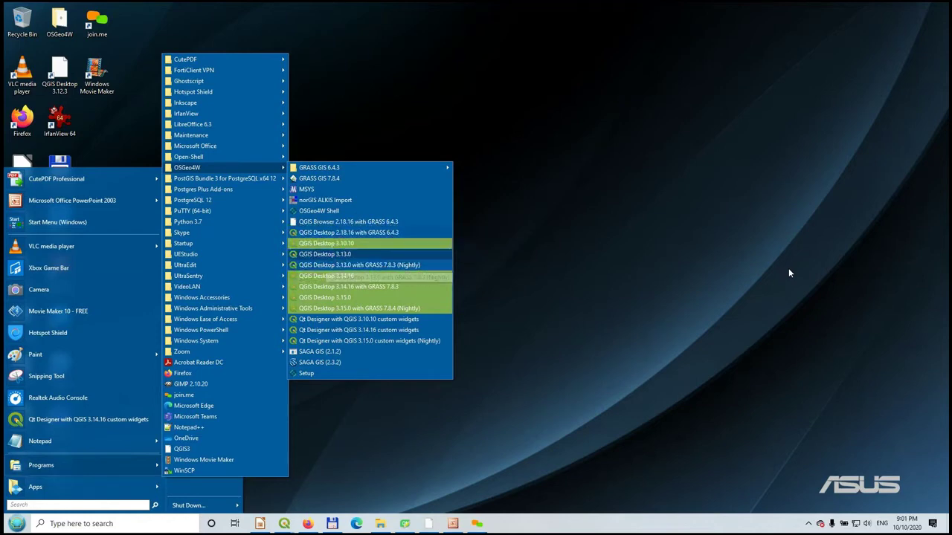
key("Down")
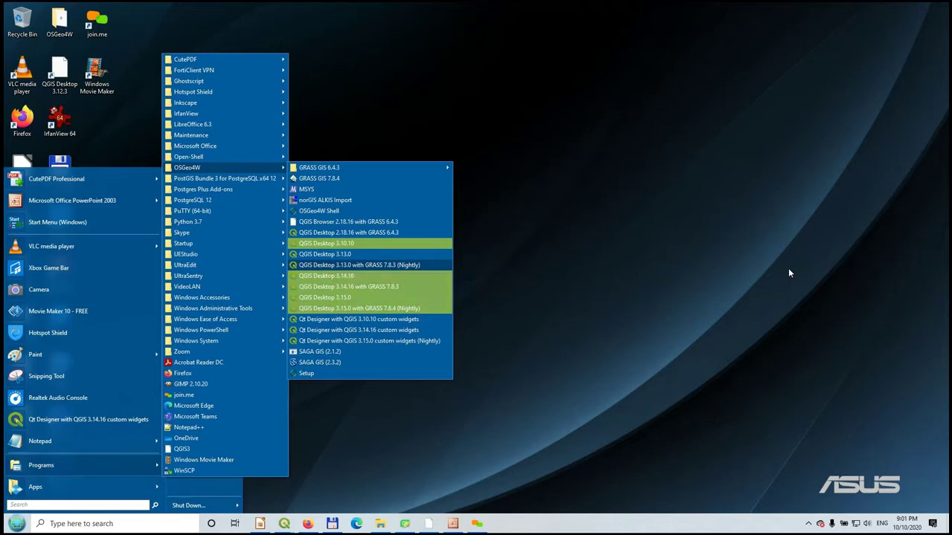
- Continue through the 3.13.0 nightly GRASS, Qt Designer with QGIS 3.14.16 and SAGA GIS 2.3.2 entries
key("Up")
key("Up")
key("Up")
key("Up")
key("Up")
key("Up")
key("Up")
key("Up")
key("Down")
key("Down")
key("Down")
key("Down")
key("Down")
key("Down")
key("Down")
key("Down")
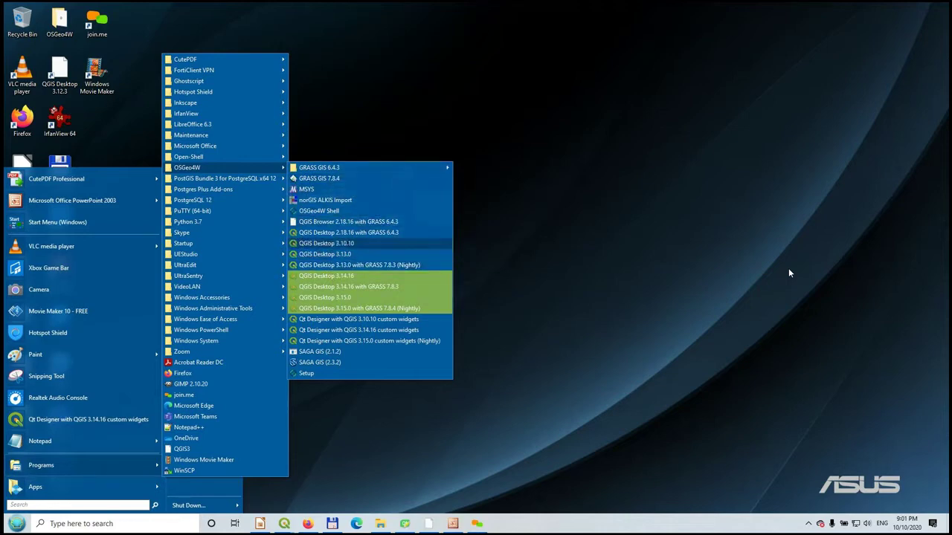
key("Up")
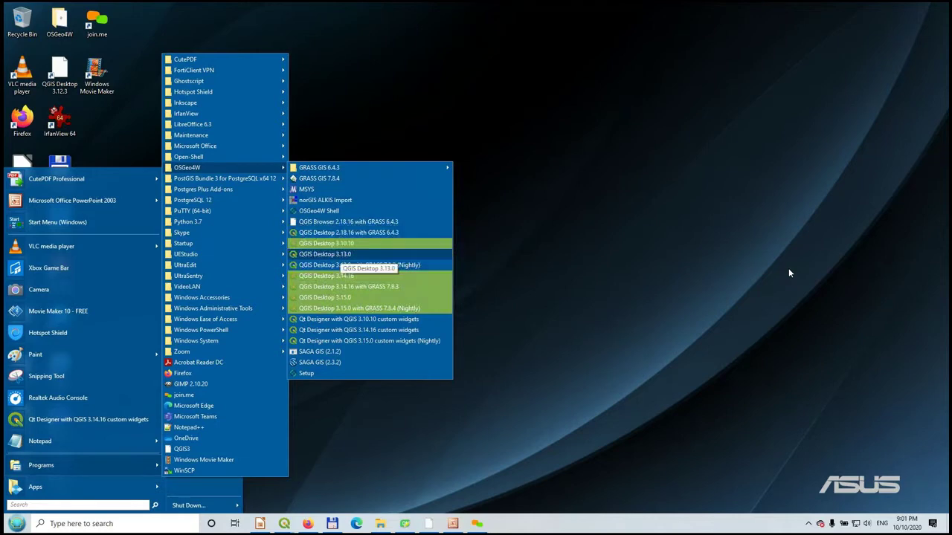
key("Up")
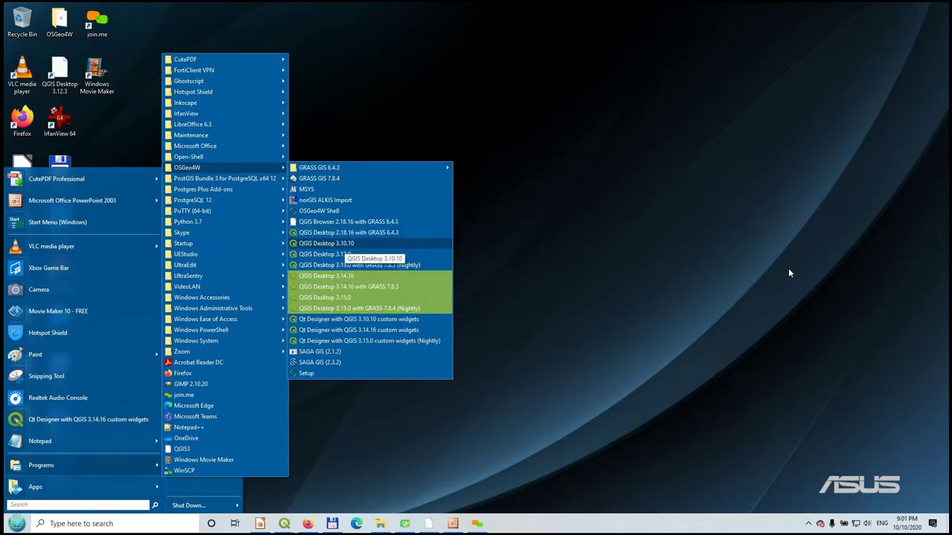
key("Down")
key("Down")
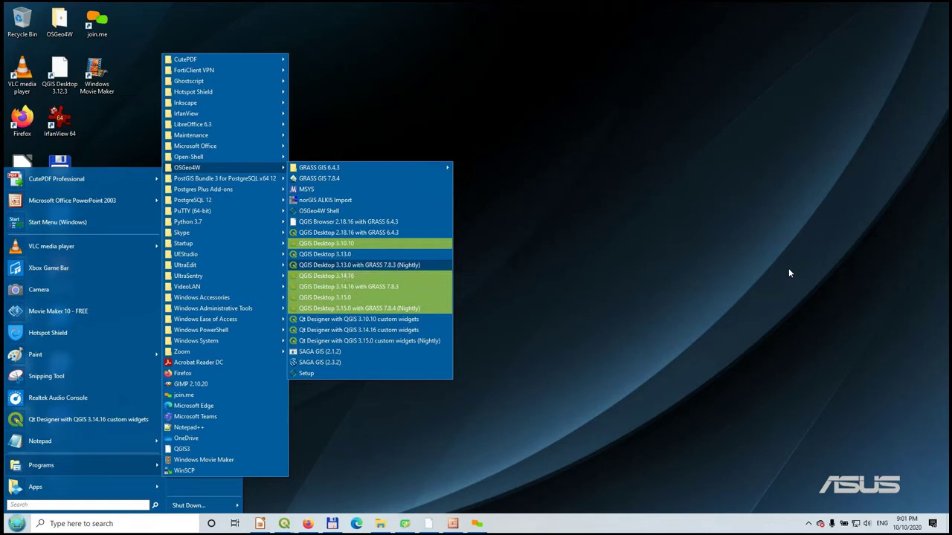
key("Down")
key("Down")
key("Down")
key("Down")
key("Down")
key("Down")
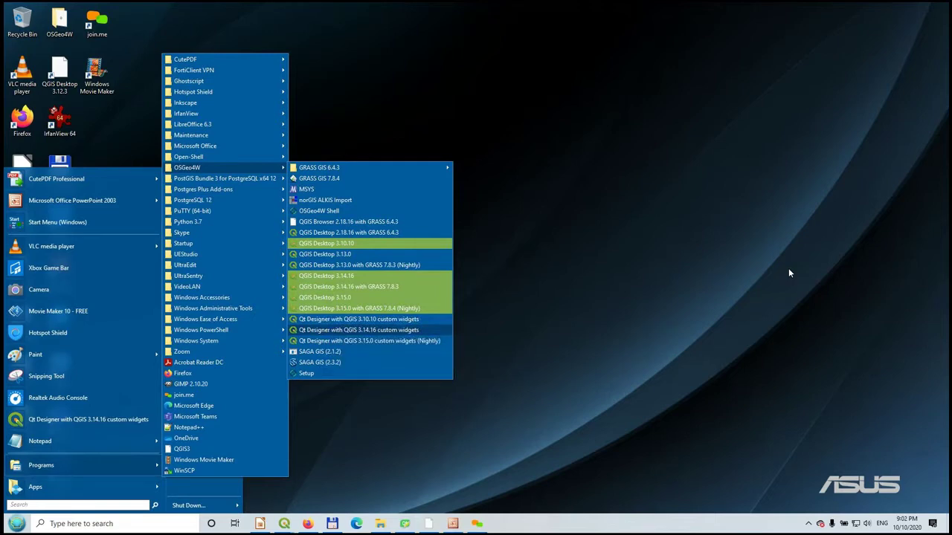
key("Down")
key("Down")
key("Down")
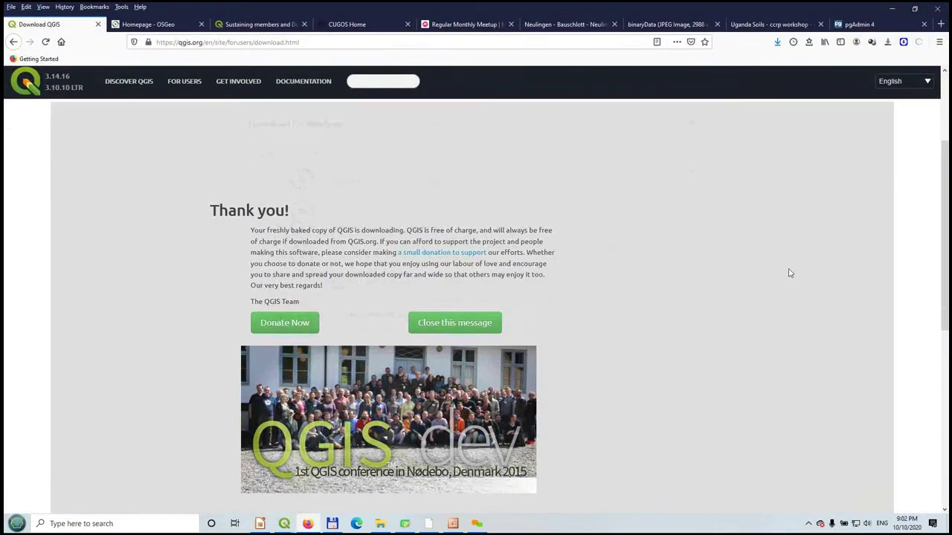
- Close the thank-you message on the qgis.org download page and scroll through the download sections
scroll(789, 269, "down", 10)
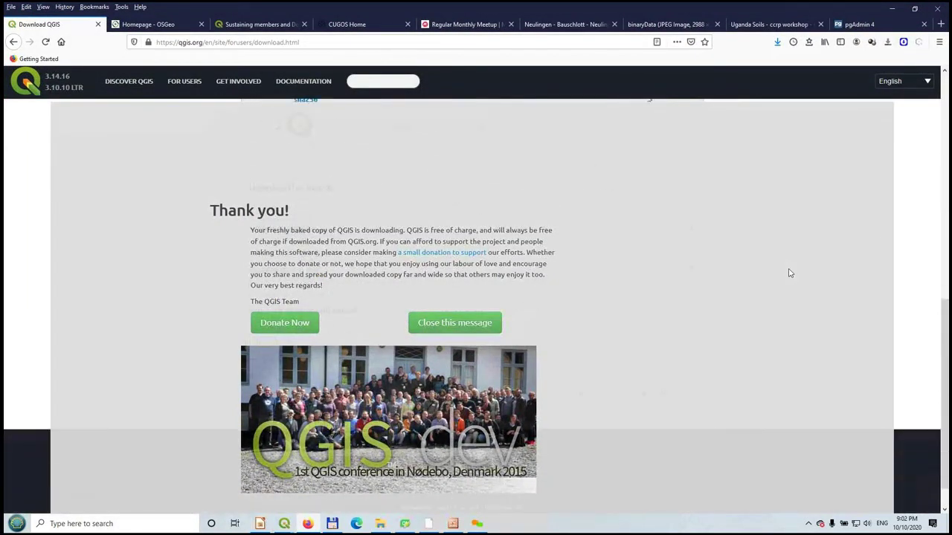
scroll(789, 273, "up", 8)
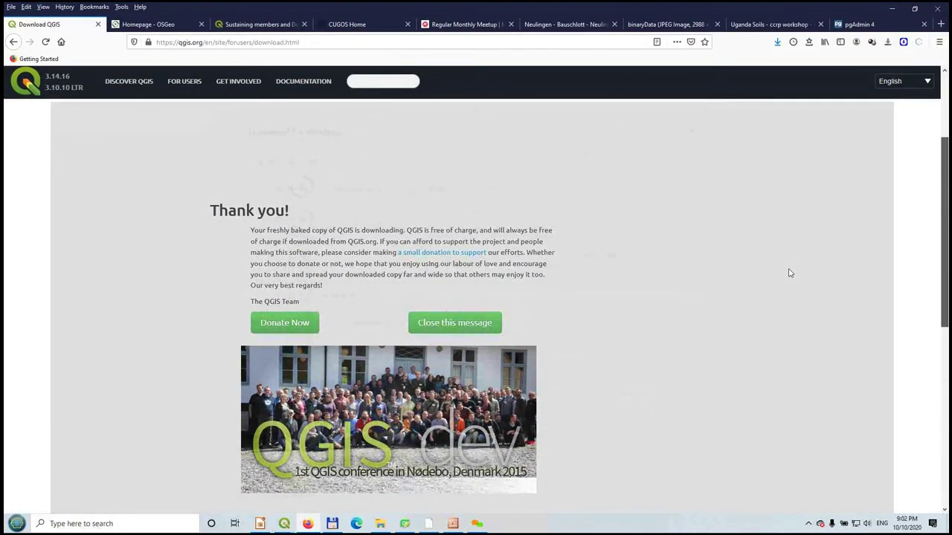
left_click(455, 322)
scroll(790, 272, "down", 3)
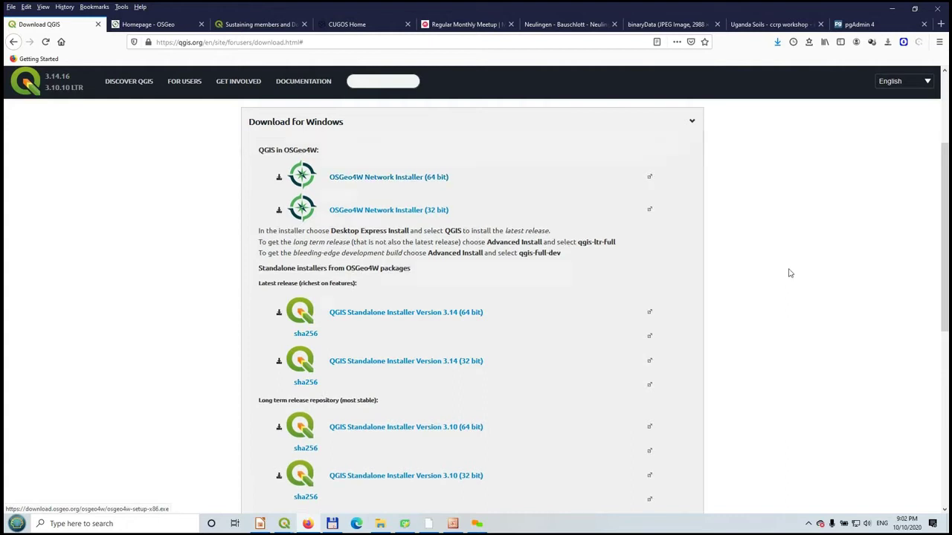
scroll(789, 275, "down", 5)
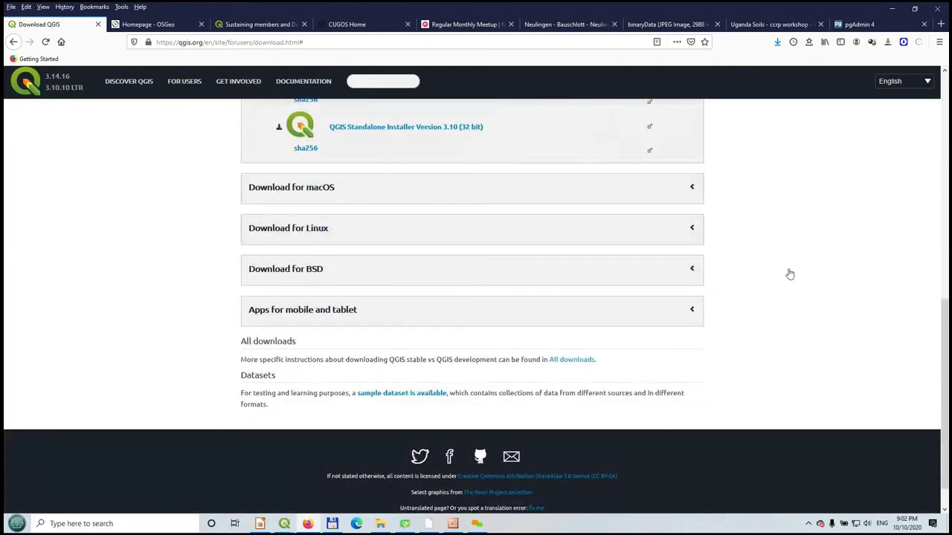
- Expand and collapse the macOS and BSD download sections, then show the 'OSGeo4W installer Vs. Stand alone' slide in PowerPoint
left_click(291, 187)
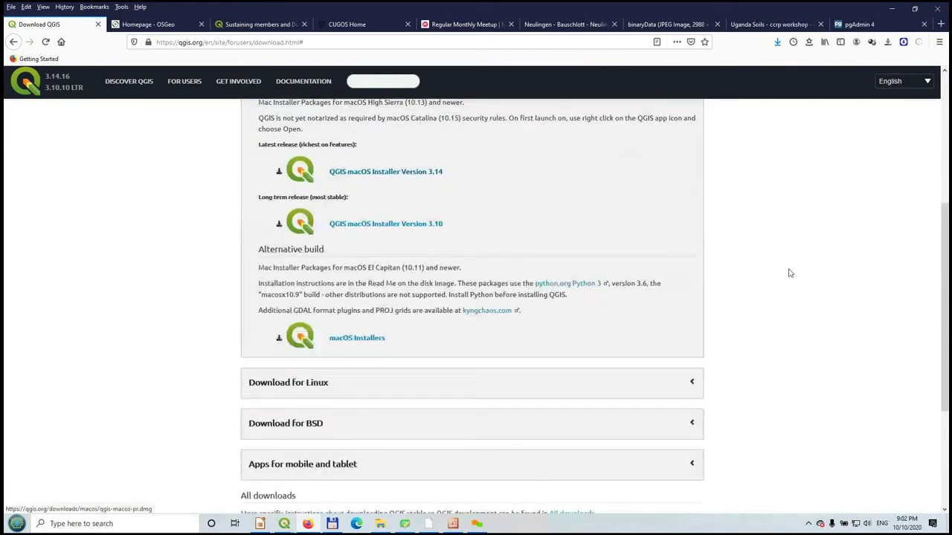
scroll(789, 274, "up", 3)
scroll(790, 273, "down", 3)
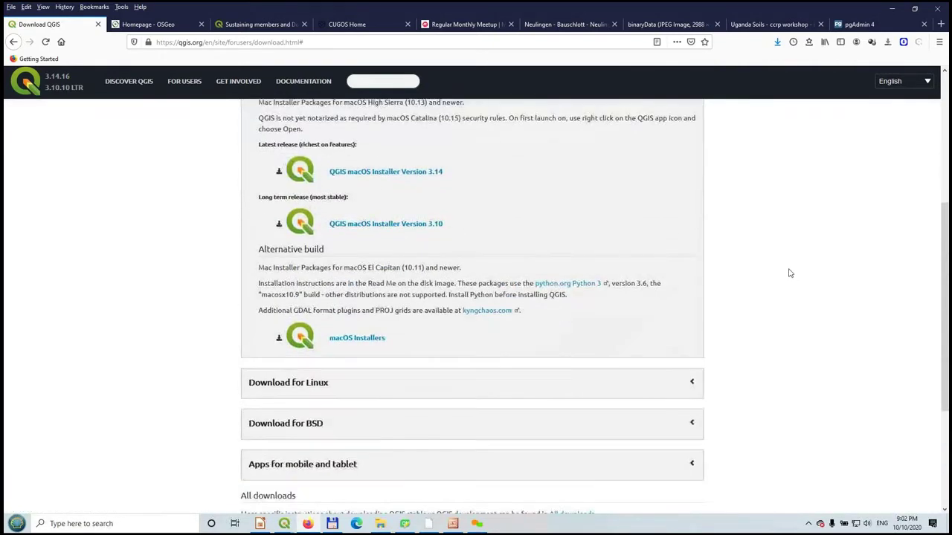
scroll(790, 274, "up", 2)
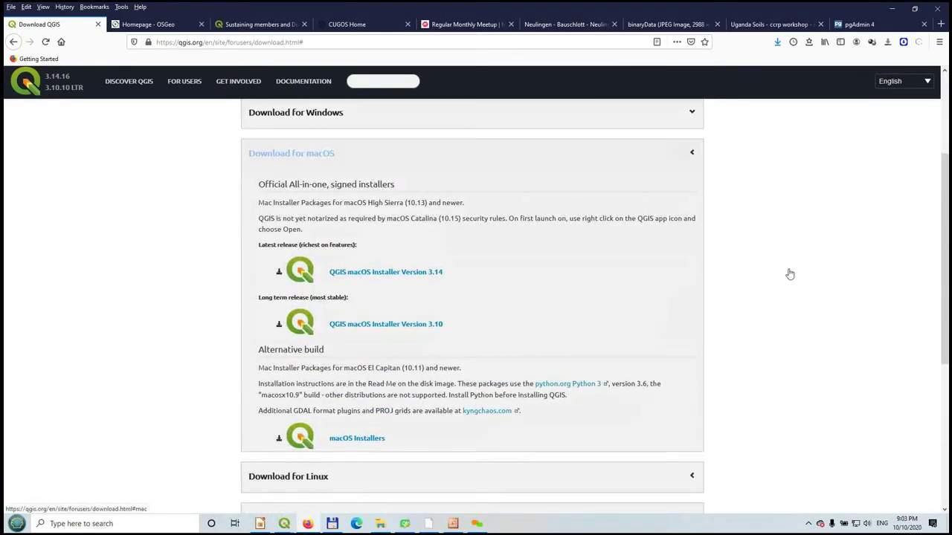
left_click(291, 153)
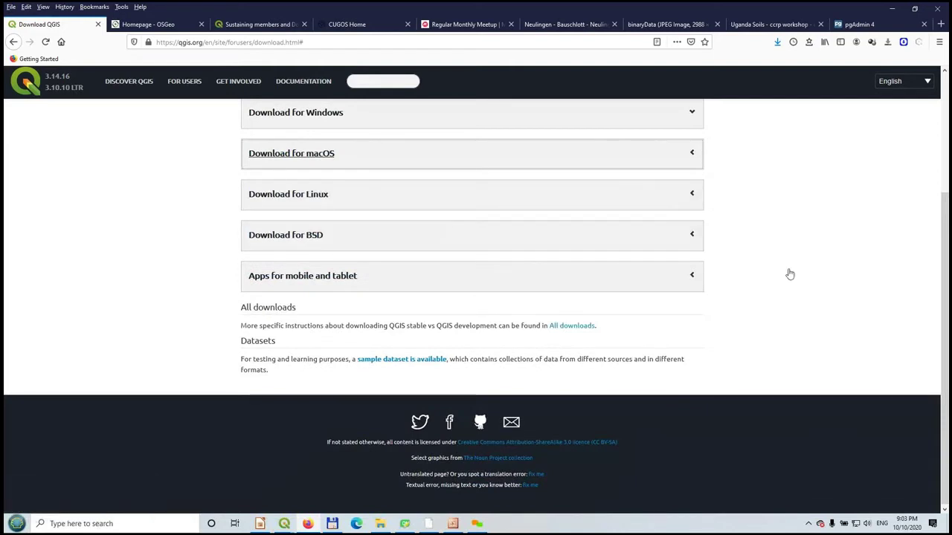
left_click(286, 235)
left_click(286, 235)
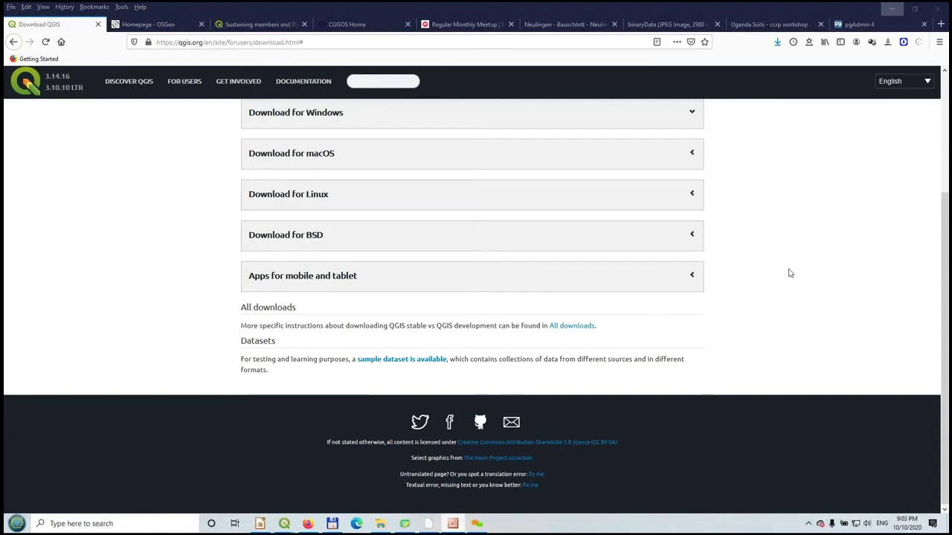
key("alt+Tab")
key("Down")
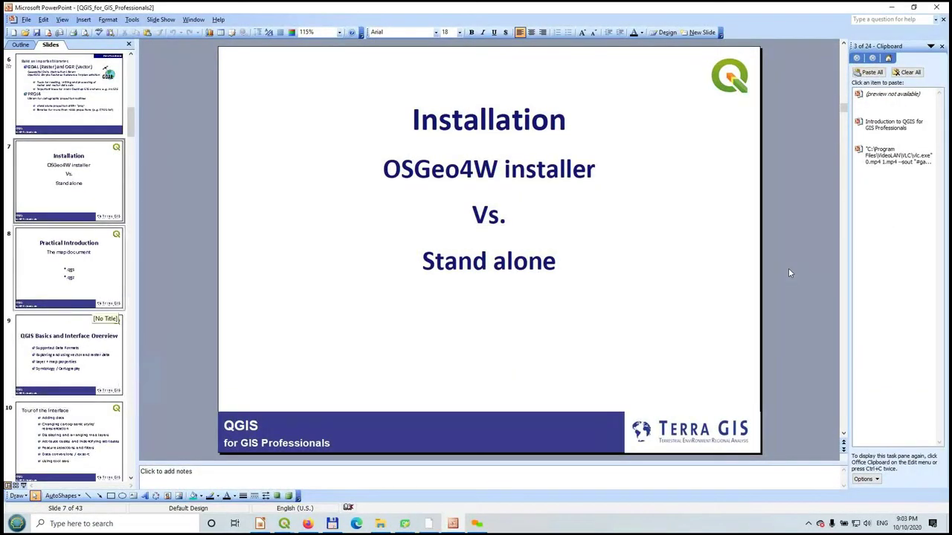
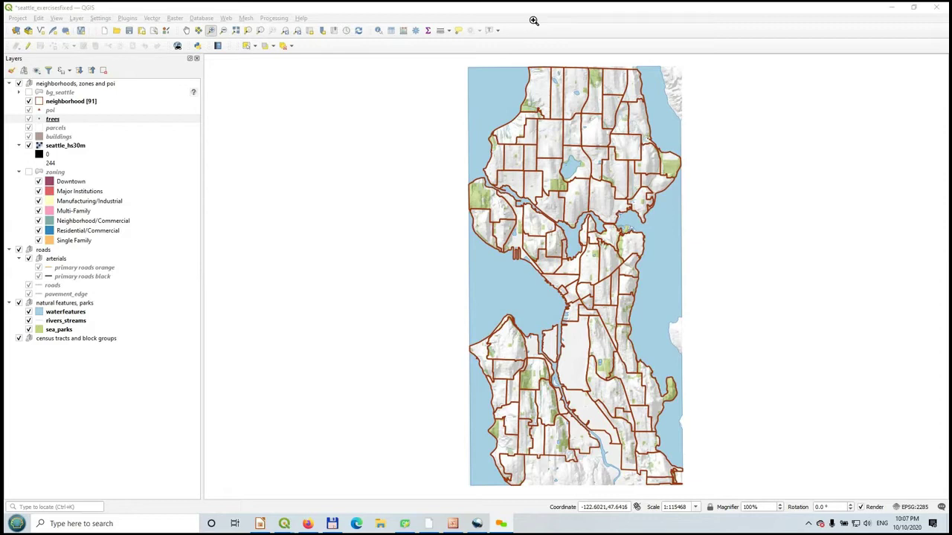
- Collapse the bg_seattle legend classes and fold, toggle and unfold the neighborhoods, zones and poi group
left_click(534, 24)
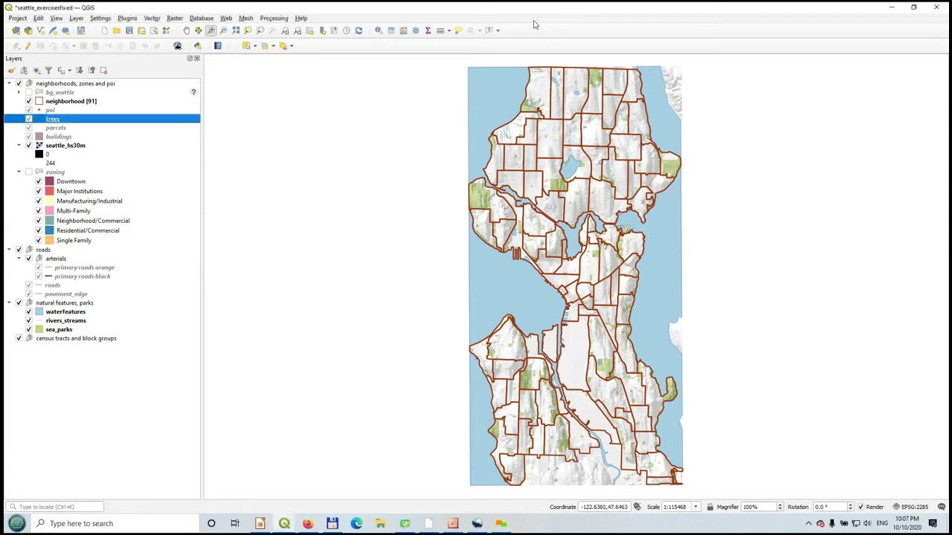
mouse_move(75, 58)
left_mouse_down()
mouse_move(254, 83)
mouse_move(46, 64)
left_mouse_up()
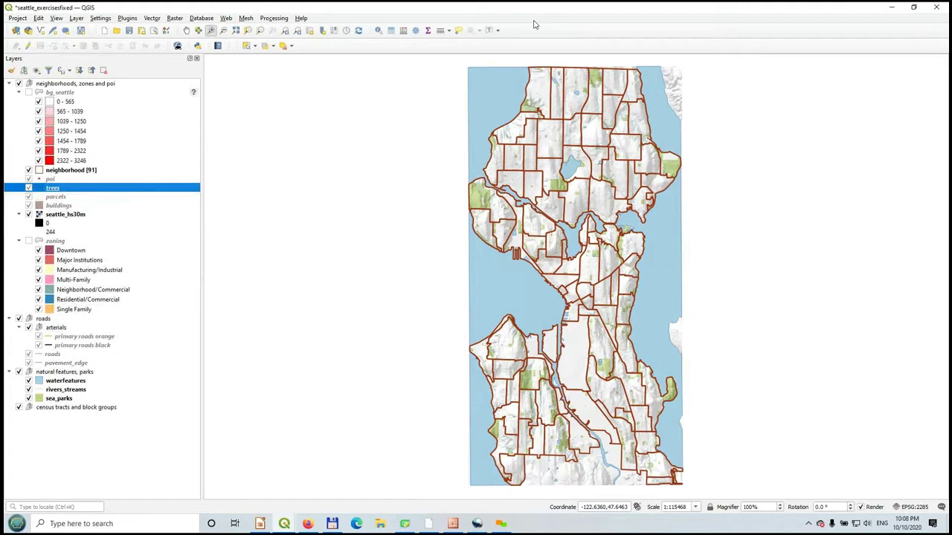
left_click(60, 92)
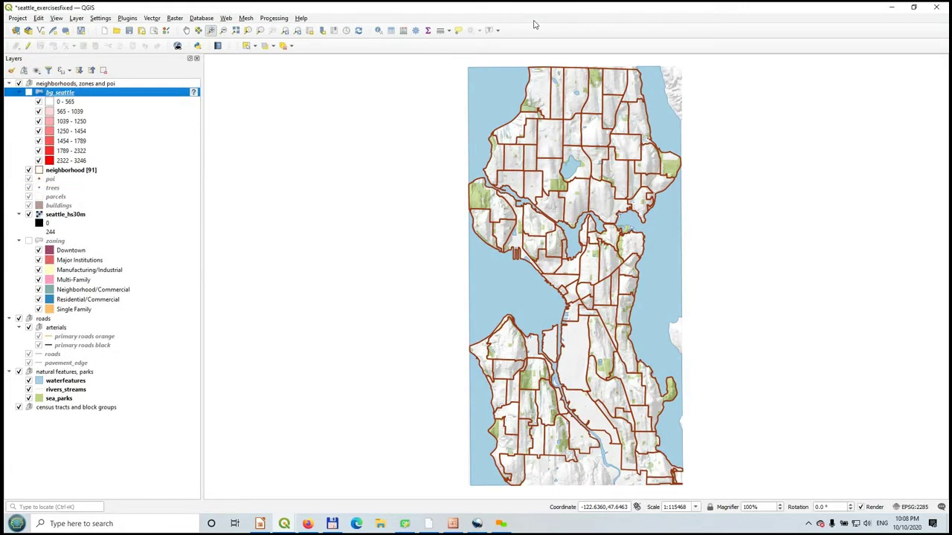
left_click(19, 93)
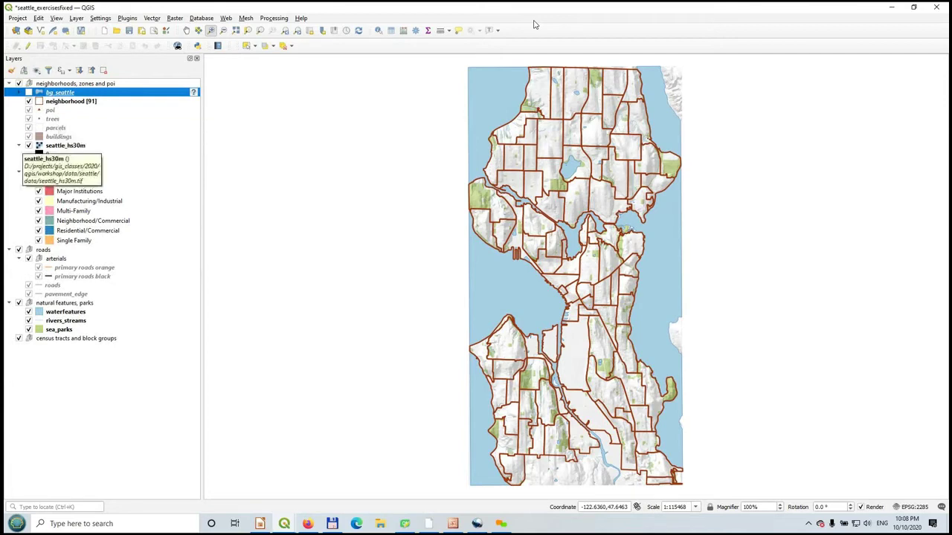
left_click(9, 83)
left_click(74, 83)
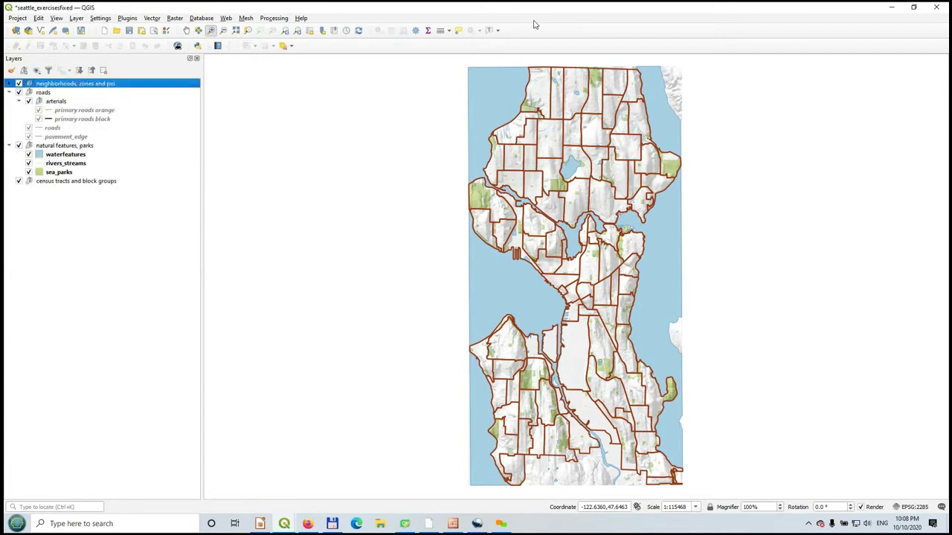
key("space")
key("space")
key("Right")
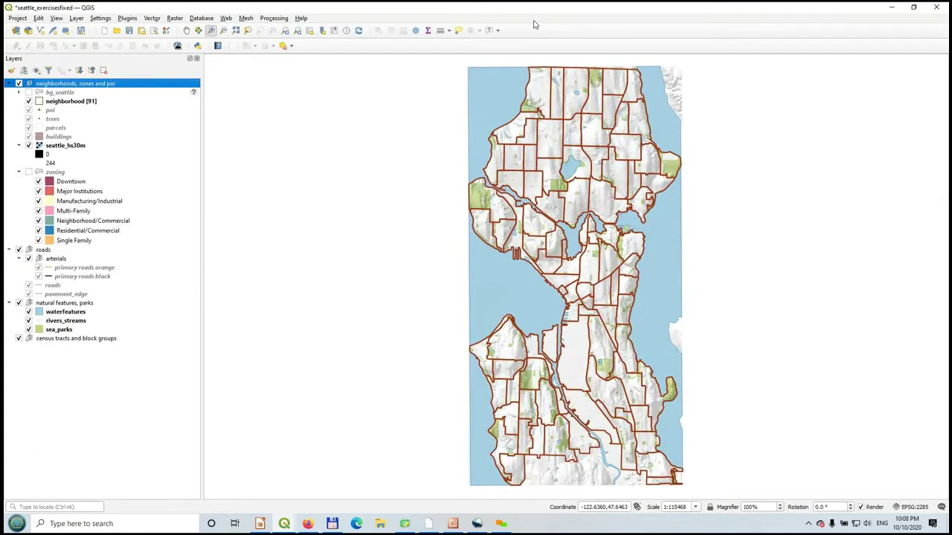
key("Left")
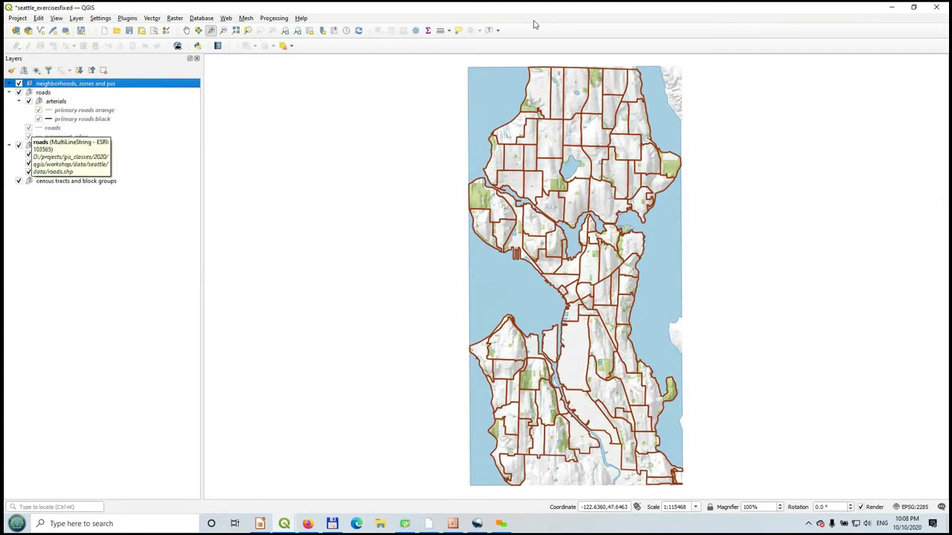
- Collapse the natural features, parks group, leaving the roads and neighborhoods, zones and poi groups expanded
left_click(9, 92)
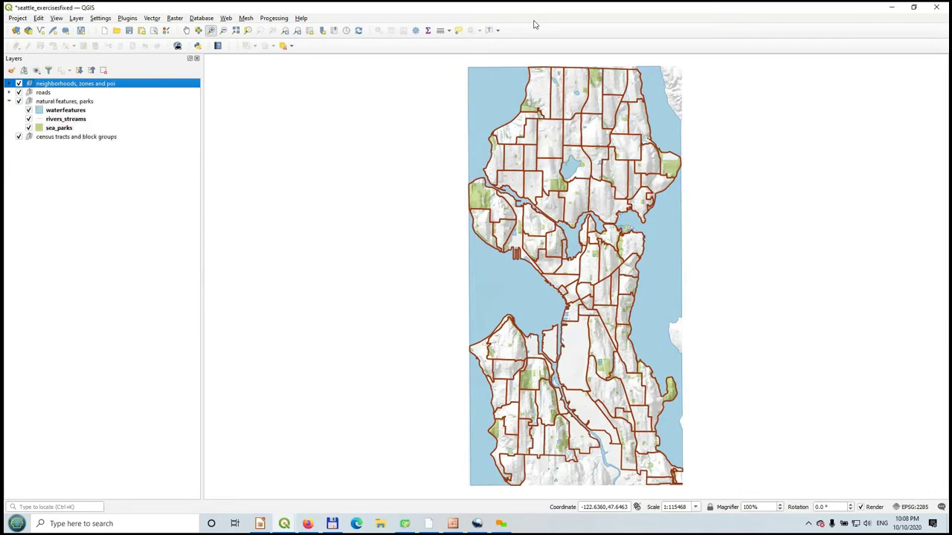
left_click(8, 93)
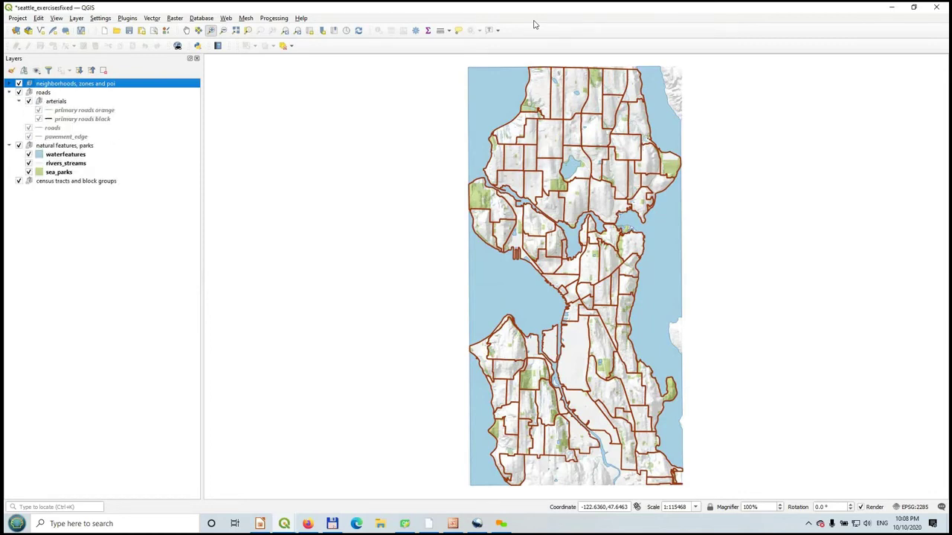
left_click(9, 92)
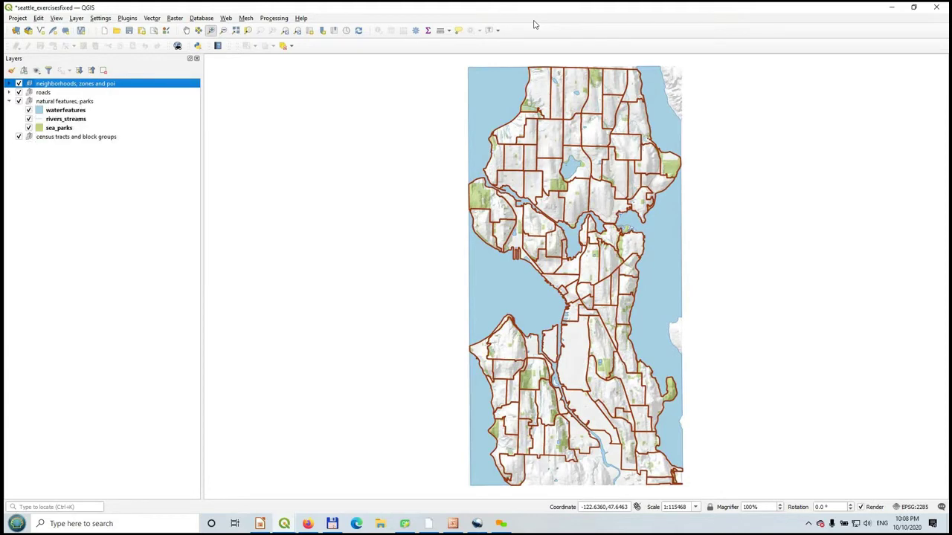
left_click(9, 101)
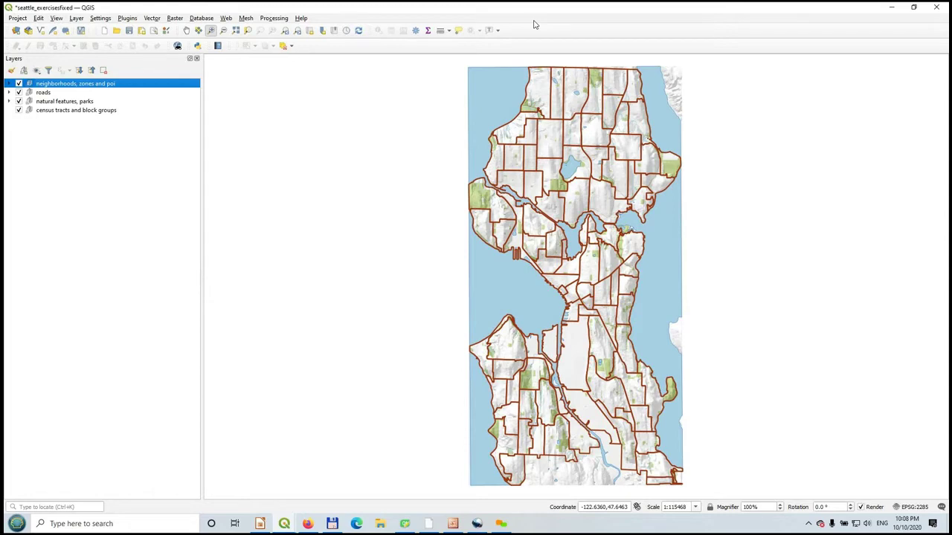
left_click(9, 92)
left_click(9, 83)
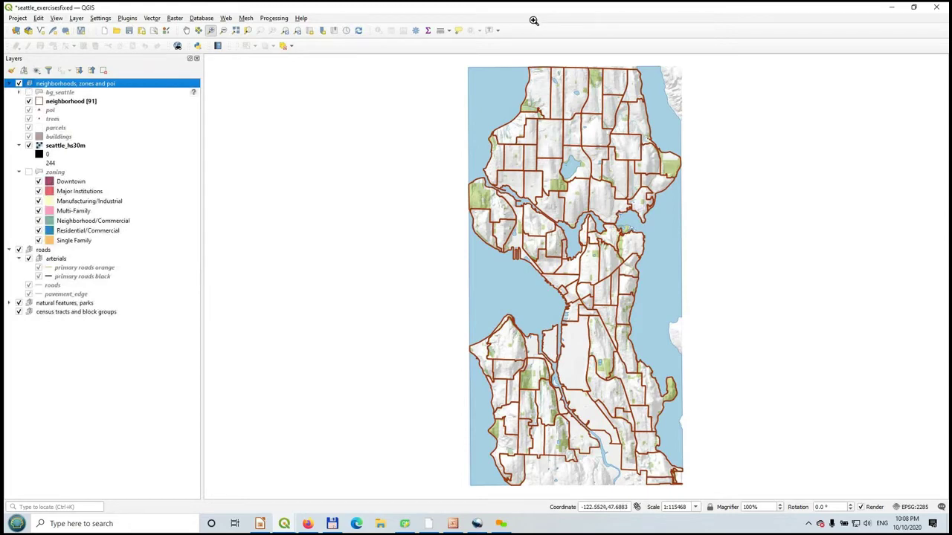
- Zoom into Lake Union, select the primary roads orange layer, and open the project CRS settings
left_click_drag(523, 190, 656, 293)
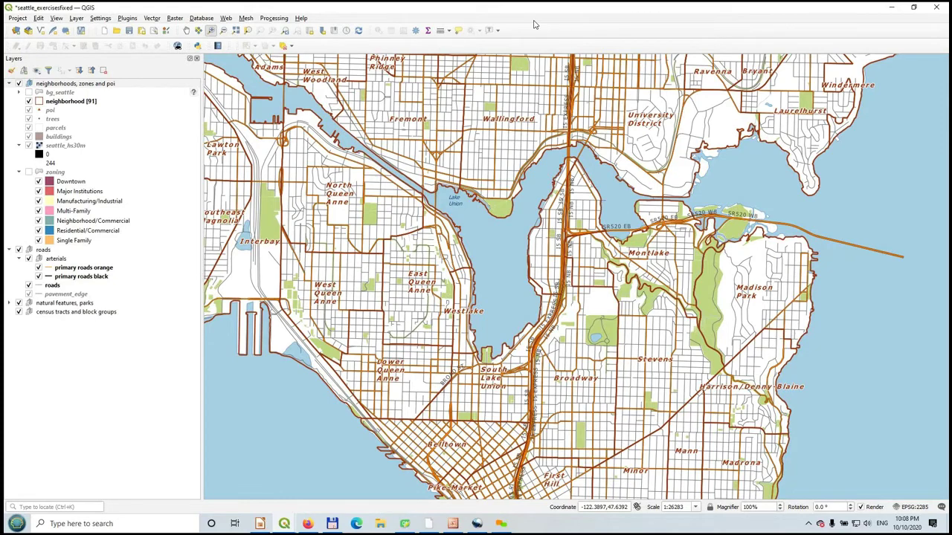
left_click(83, 267)
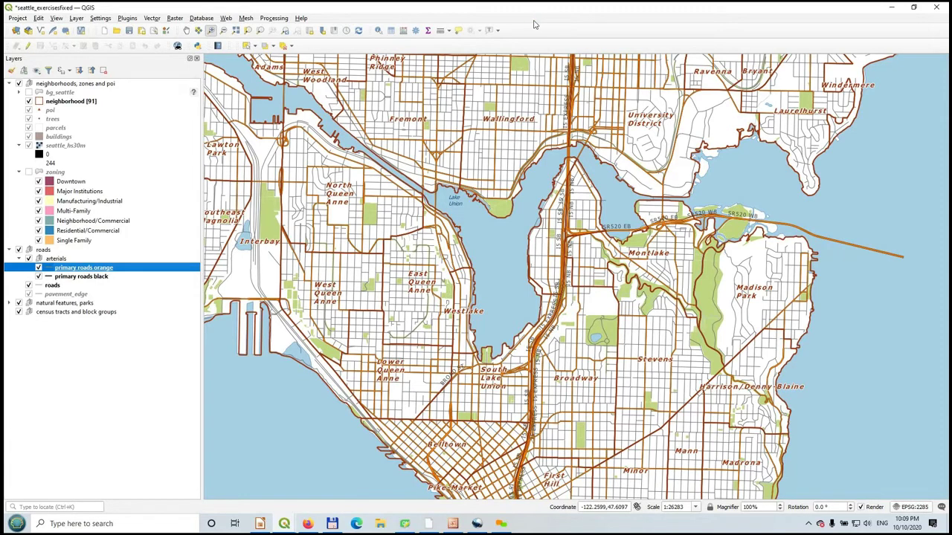
key("ctrl+shift+p")
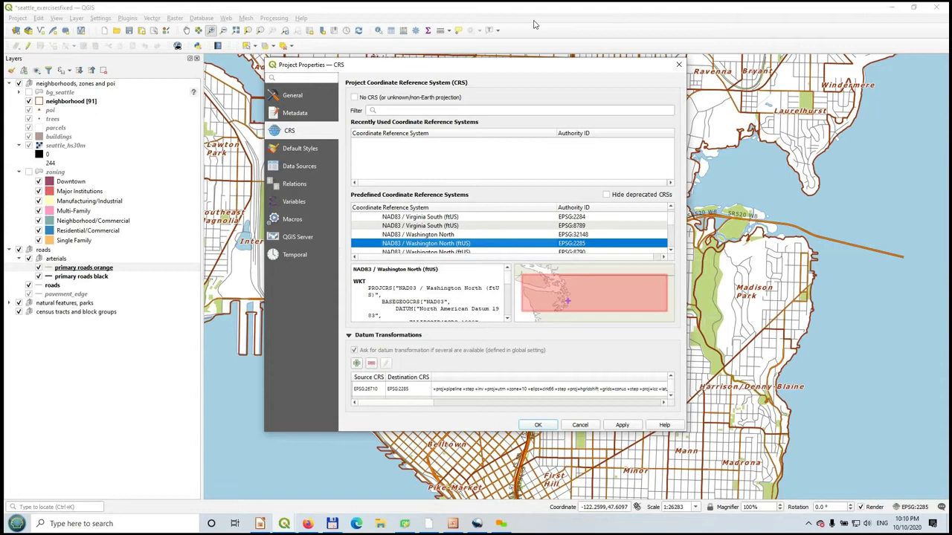
- Filter the projections by 4326 to find WGS 84, then close Project Properties unchanged
left_click(520, 110)
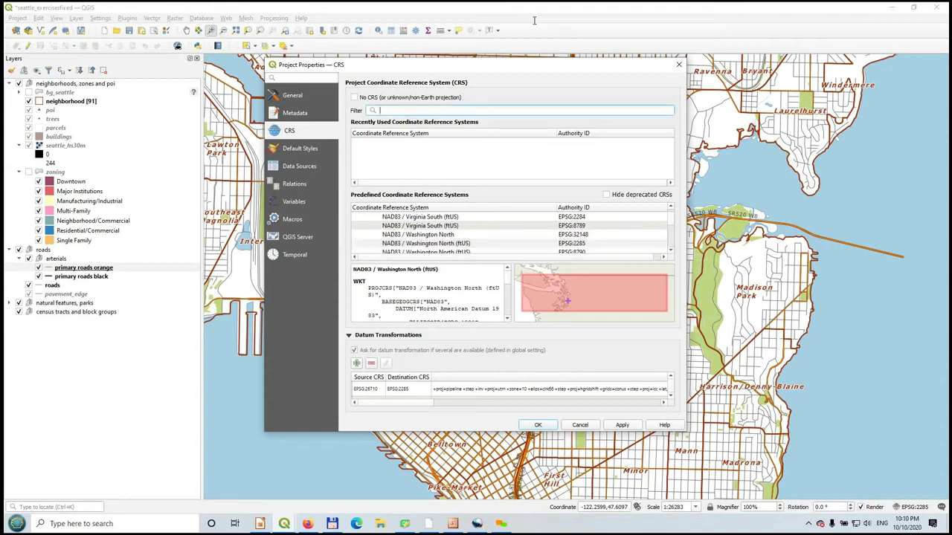
type("4326")
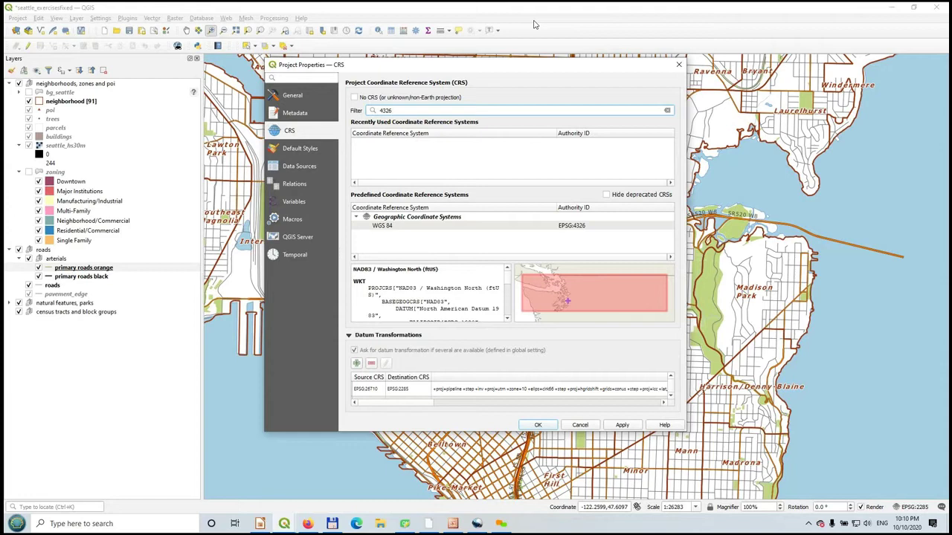
left_click(679, 65)
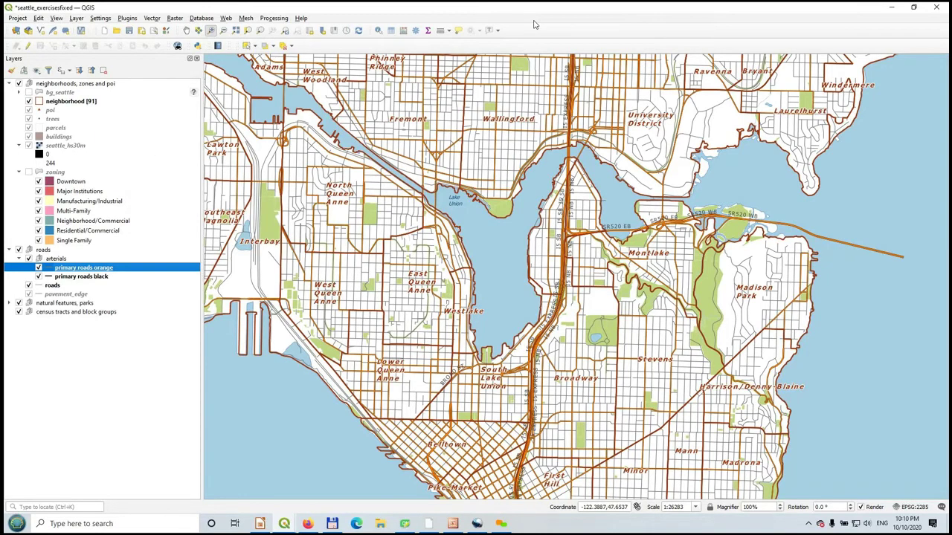
- Select buildings, zoom twice into central Montlake at 1:3024, and toggle the trees layer off and on
left_click(58, 136)
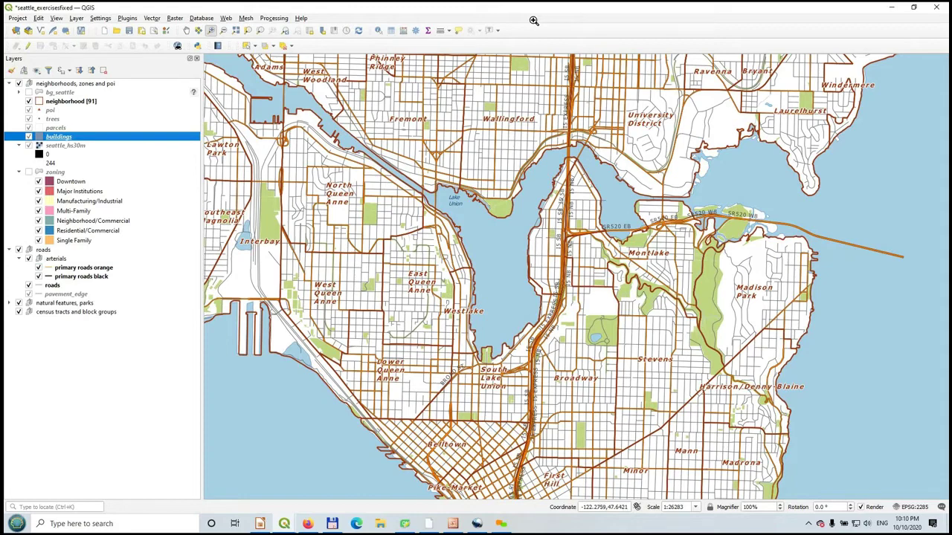
left_click_drag(601, 170, 749, 305)
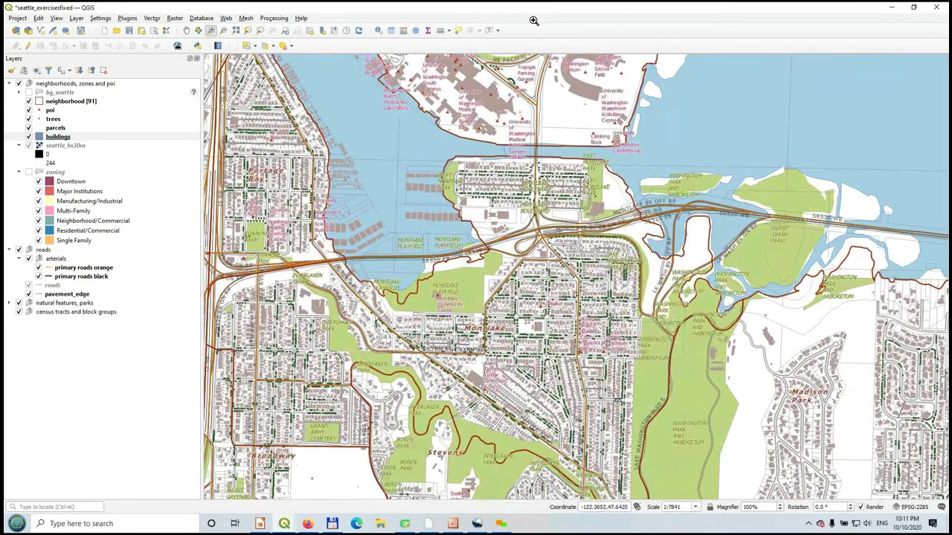
left_click(29, 119)
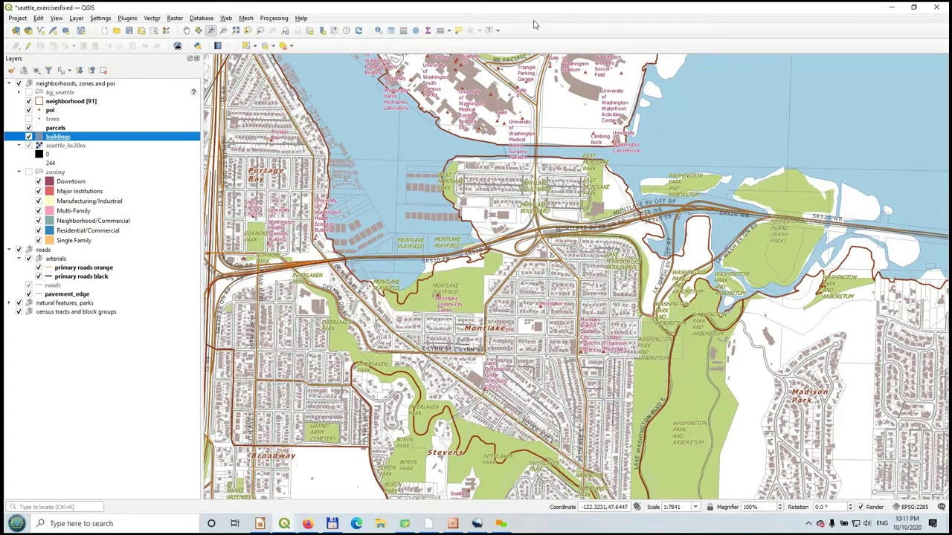
left_click(29, 119)
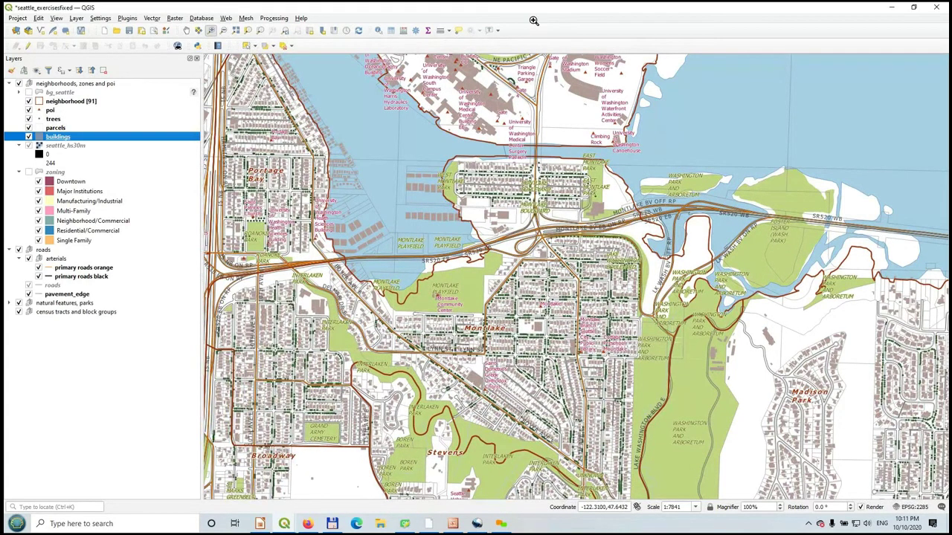
left_click_drag(449, 205, 632, 379)
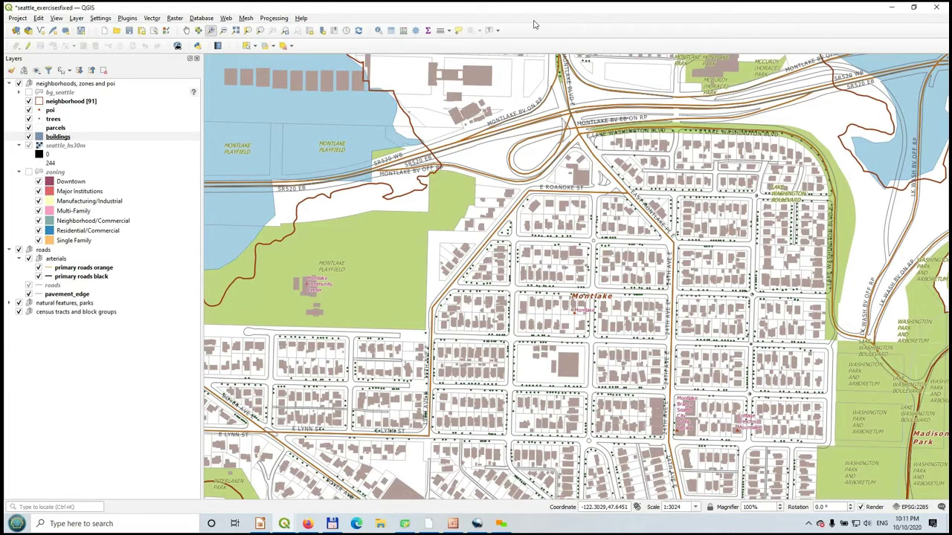
- Hide the Layers panel and show the Layer Order panel instead
right_click(672, 31)
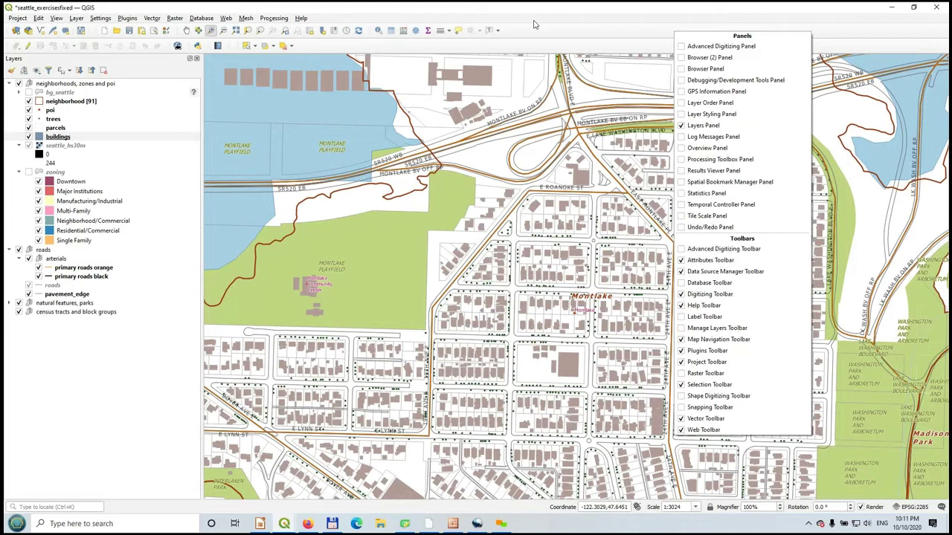
key("Down")
key("Down")
key("Down")
key("Down")
key("Down")
key("Down")
key("Down")
key("Down")
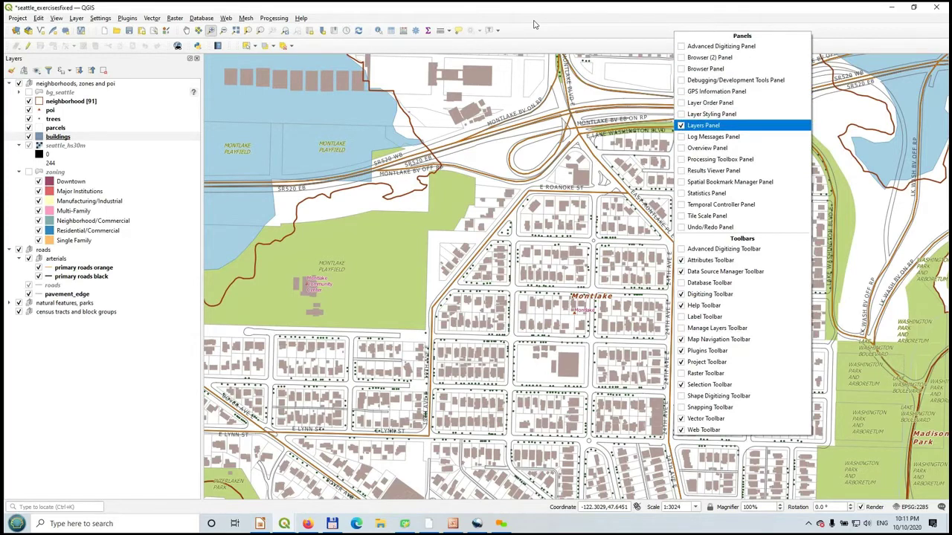
key("Return")
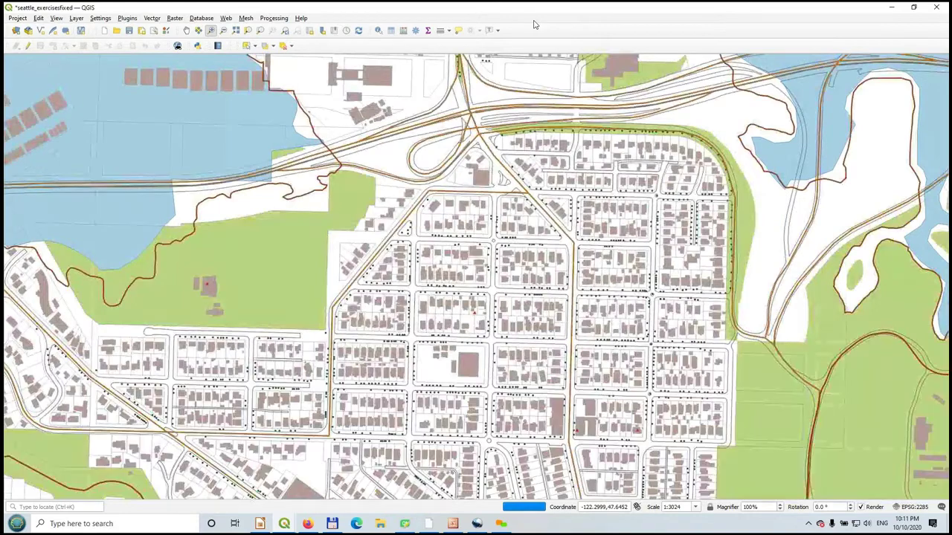
right_click(681, 32)
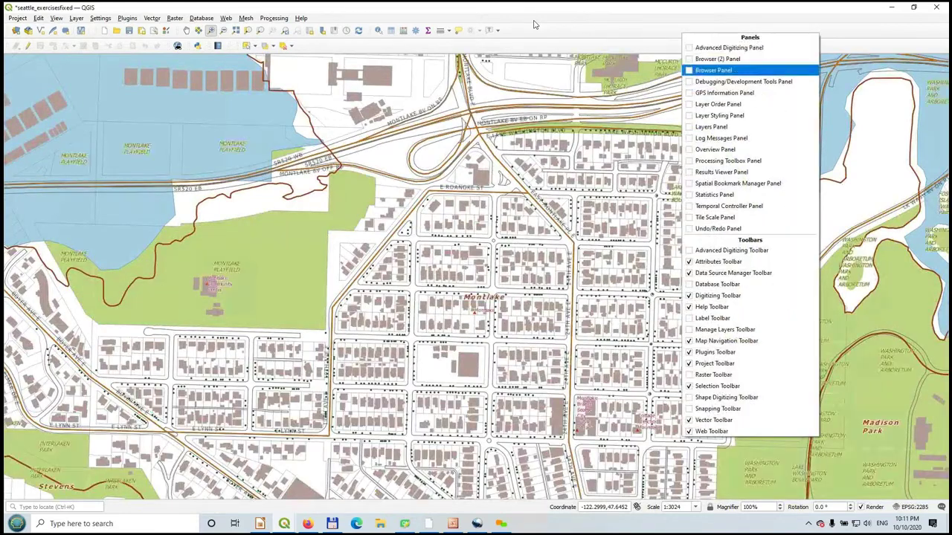
key("Up")
key("Return")
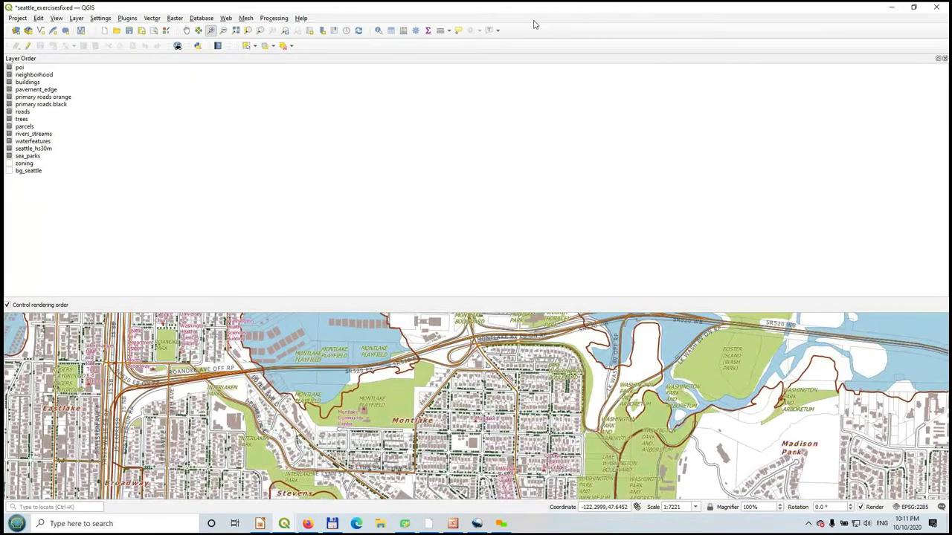
- Close the Layer Order panel and bring the Layers panel back
left_click(945, 58)
right_click(803, 36)
key("Down")
key("Down")
key("Down")
key("Down")
key("Down")
key("Down")
key("Down")
key("Down")
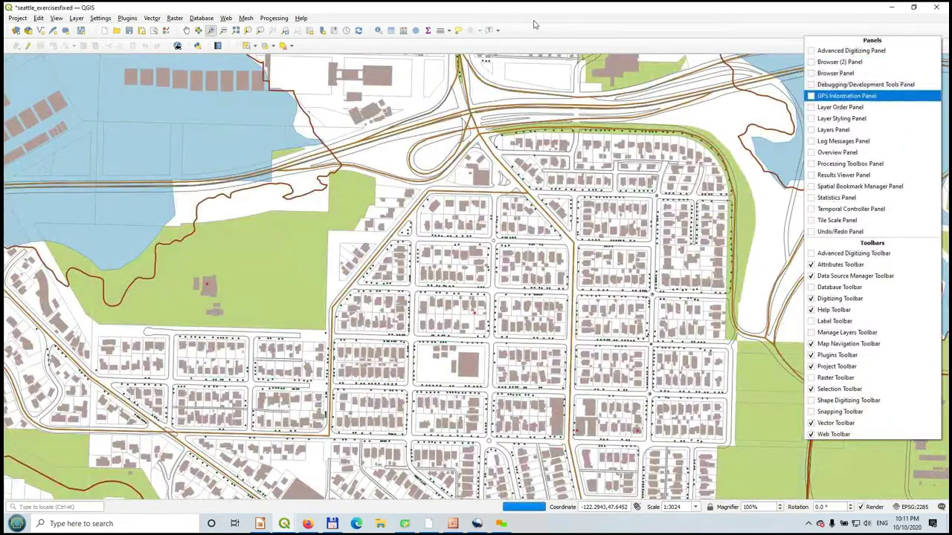
key("Return")
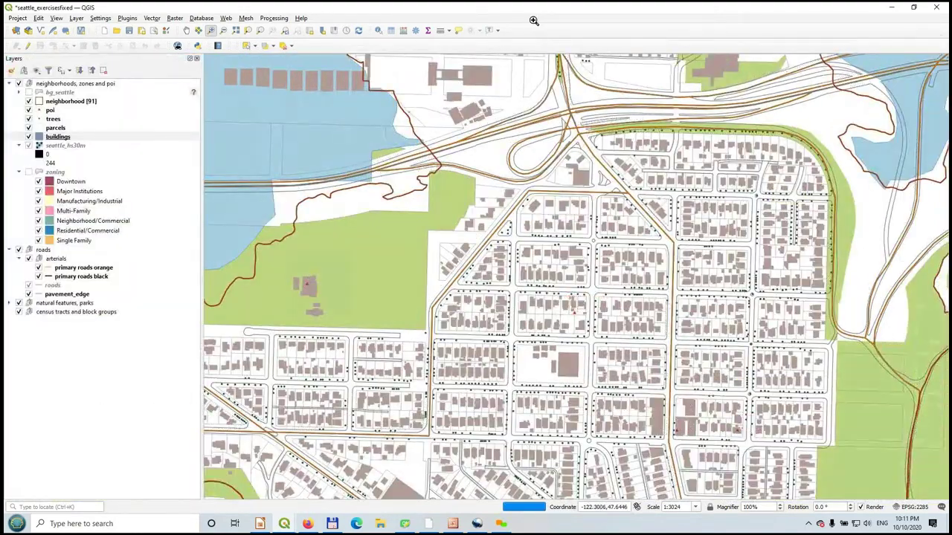
- Turn on the Browser panel from the panels list
right_click(533, 24)
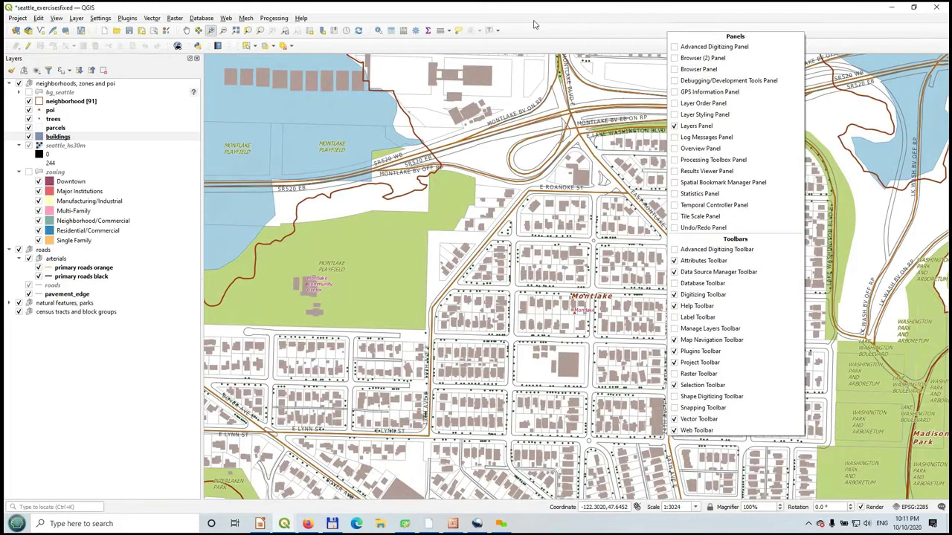
key("Down")
key("Down")
key("Down")
key("Down")
key("Down")
key("Down")
key("Down")
key("Down")
key("Down")
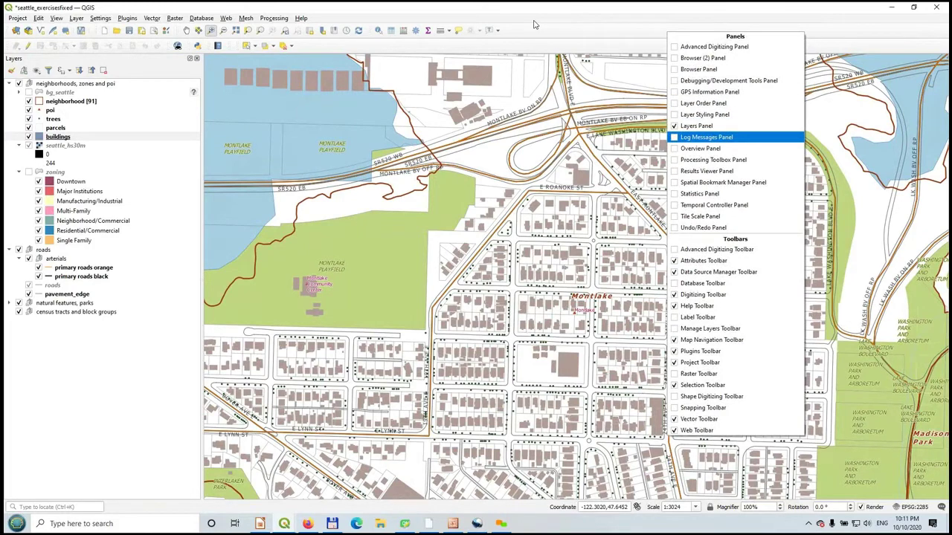
key("Up")
key("Up")
key("Up")
key("Up")
key("Up")
key("Up")
key("Return")
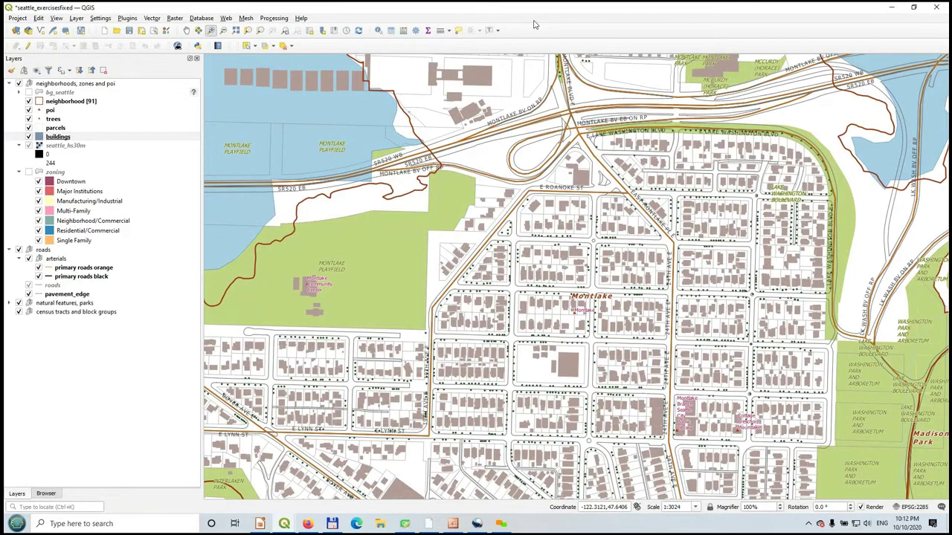
- Float the Browser panel over the map, then re-dock it as a tab beside the Layers panel
left_click_drag(47, 493, 509, 119)
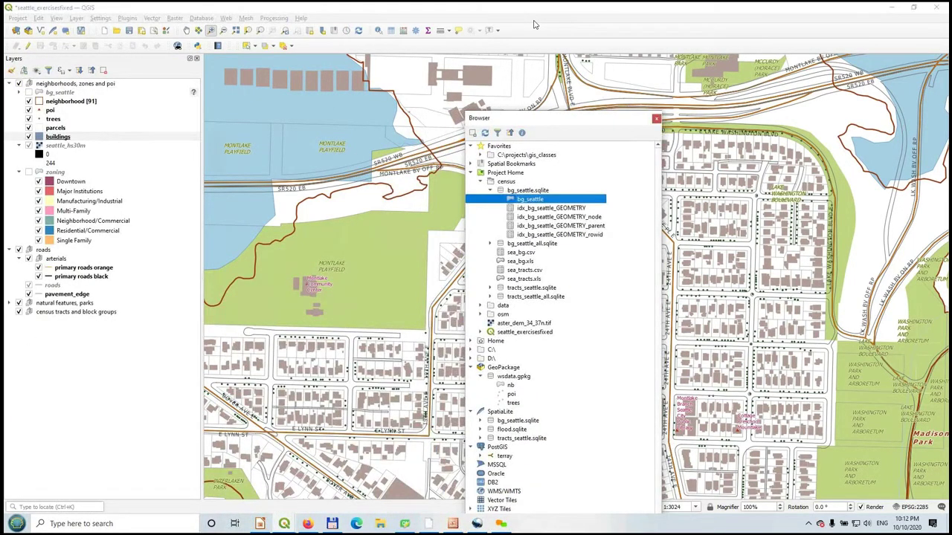
left_click_drag(509, 119, 54, 140)
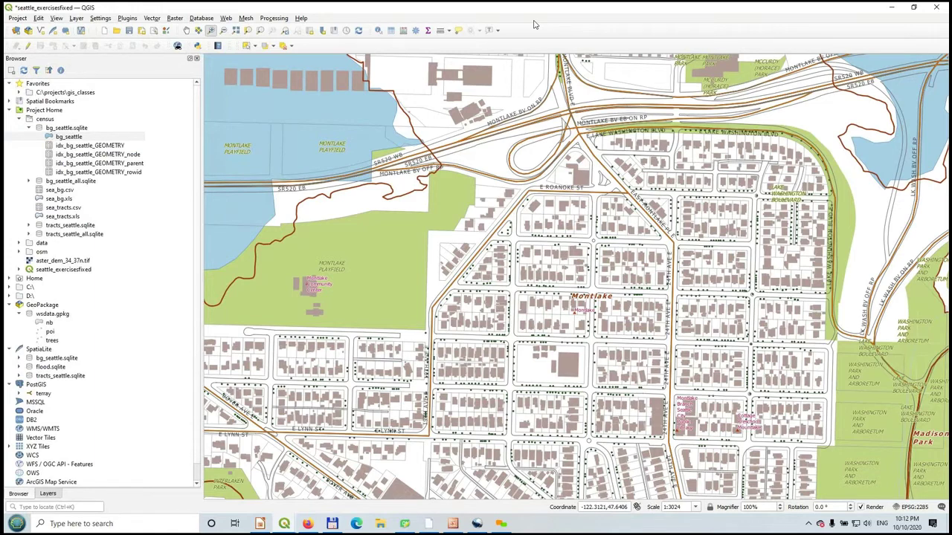
left_click(47, 494)
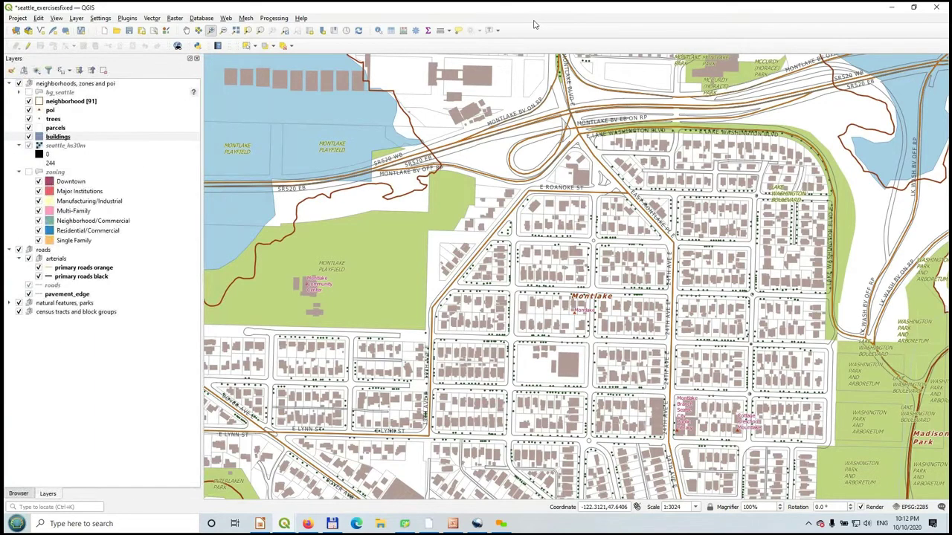
left_click(19, 494)
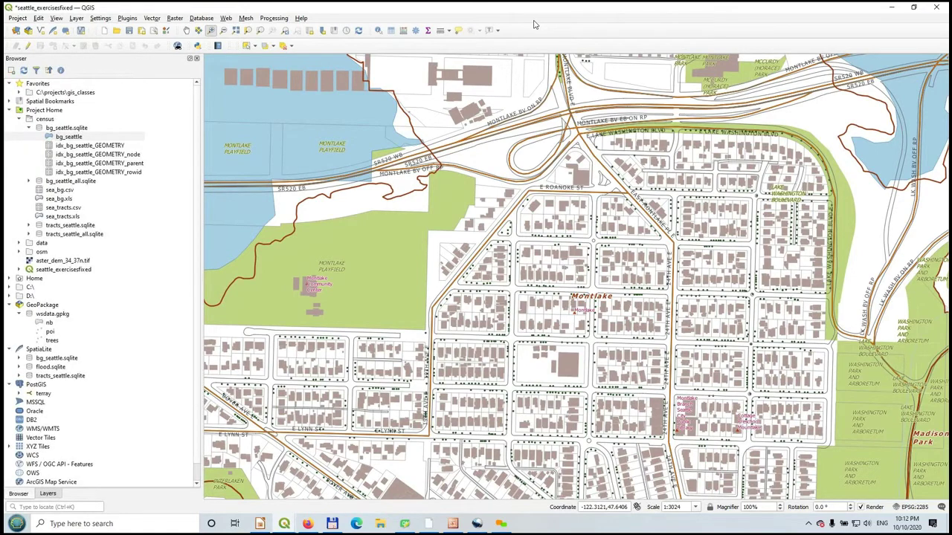
- Collapse the census folder and select Project Home to reveal its data shapefiles
left_click(19, 118)
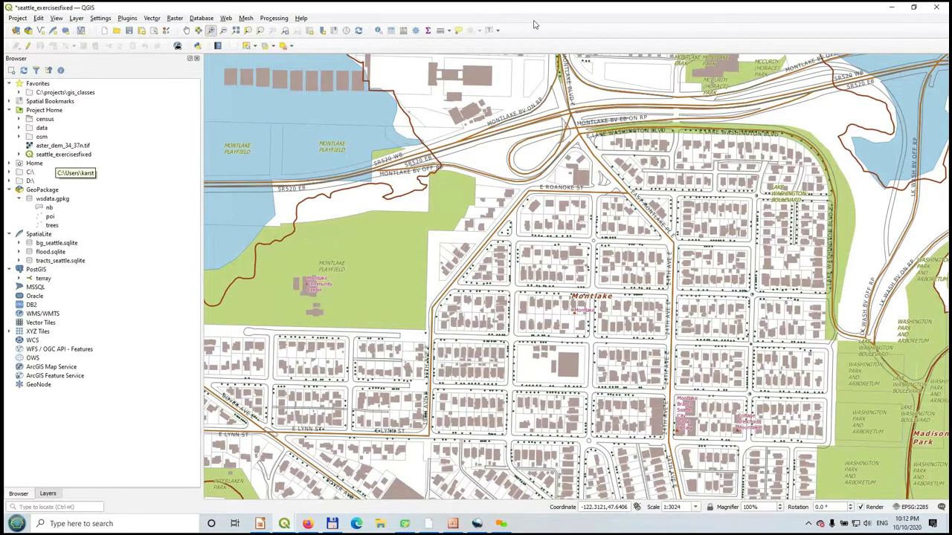
left_click(44, 110)
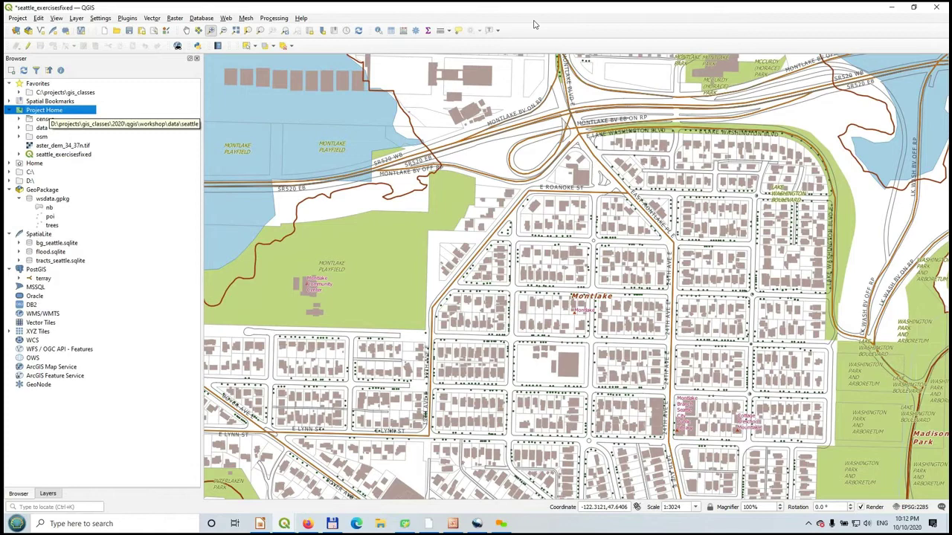
key("Down")
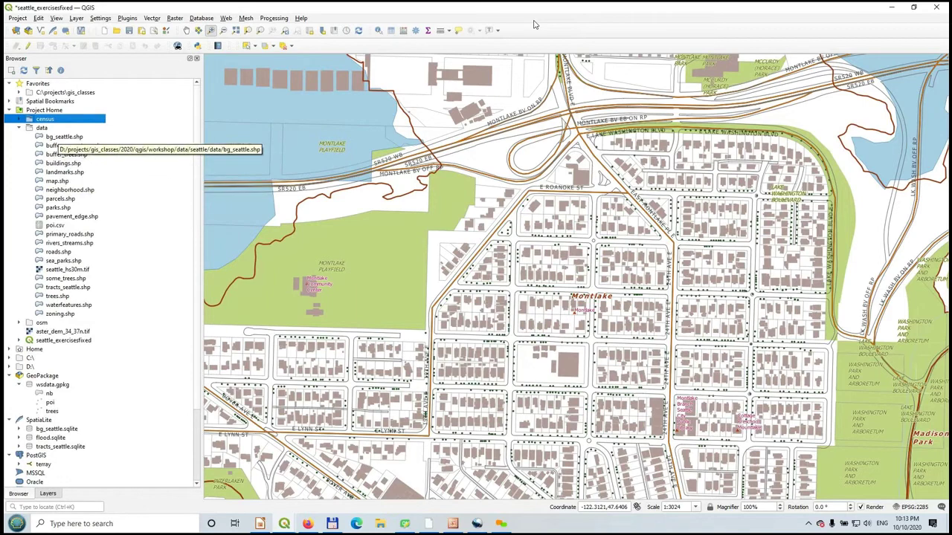
- Add bg_seattle.shp to the map and switch between Layers and Browser panels with Ctrl+1/Ctrl+2
double_click(59, 137)
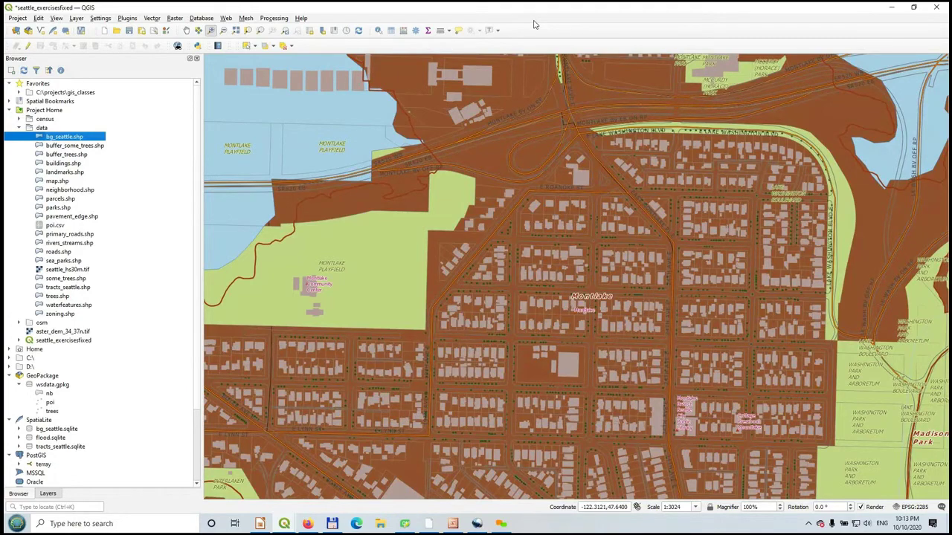
key("ctrl+1")
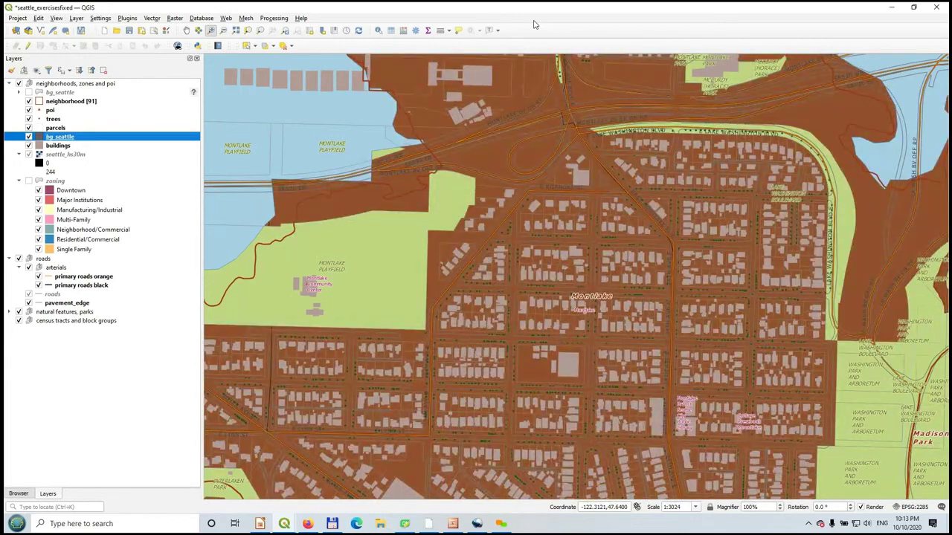
key("ctrl+2")
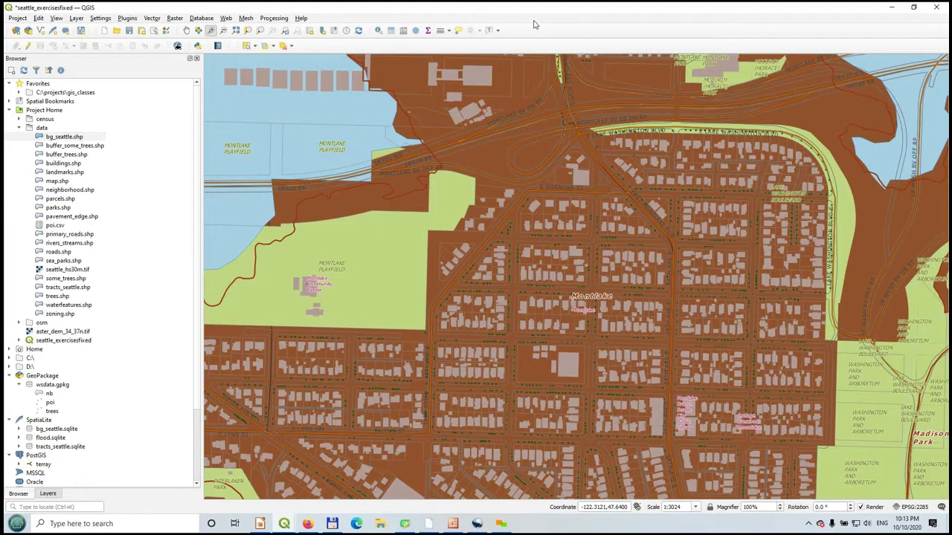
right_click(675, 32)
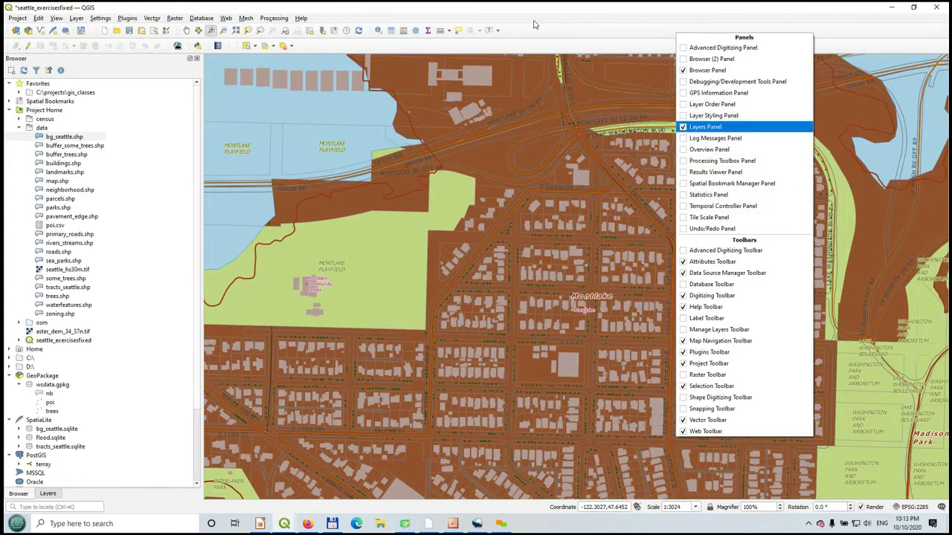
- Browse past Layer Order, Processing Toolbox, Statistics and Undo/Redo to enable the Label Toolbar
key("Up")
key("Up")
key("Up")
key("Up")
key("Up")
key("Up")
key("Up")
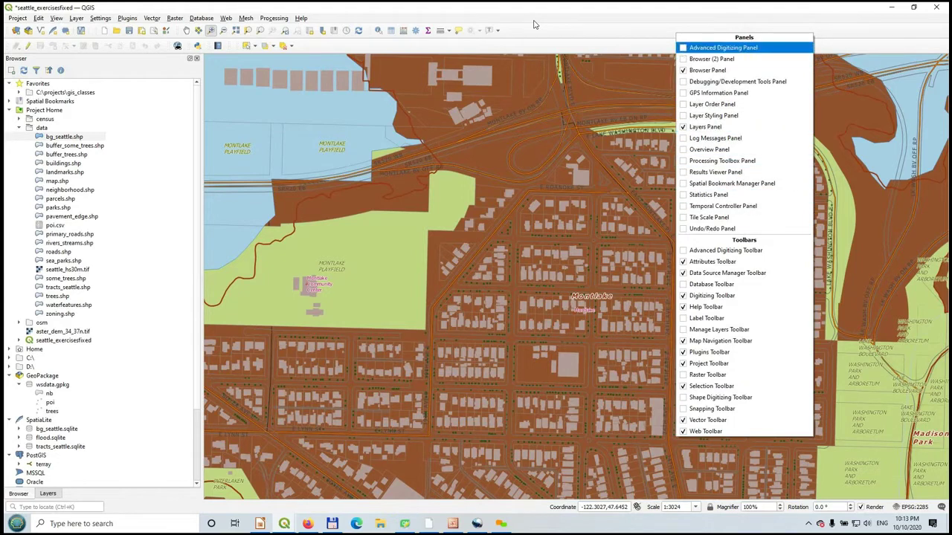
key("Down")
key("Down")
key("Down")
key("Down")
key("Down")
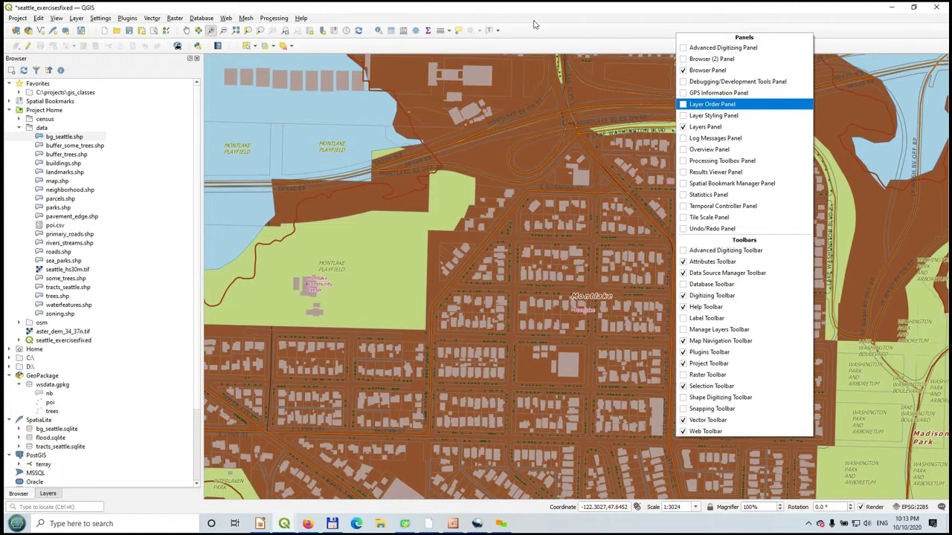
key("Down")
key("Down")
key("Down")
key("Down")
key("Down")
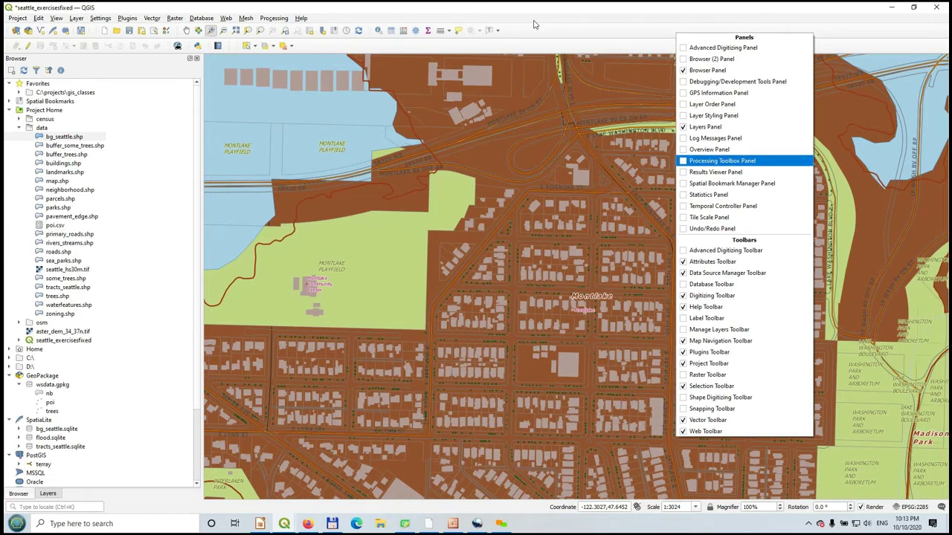
key("Down")
key("Down")
key("Down")
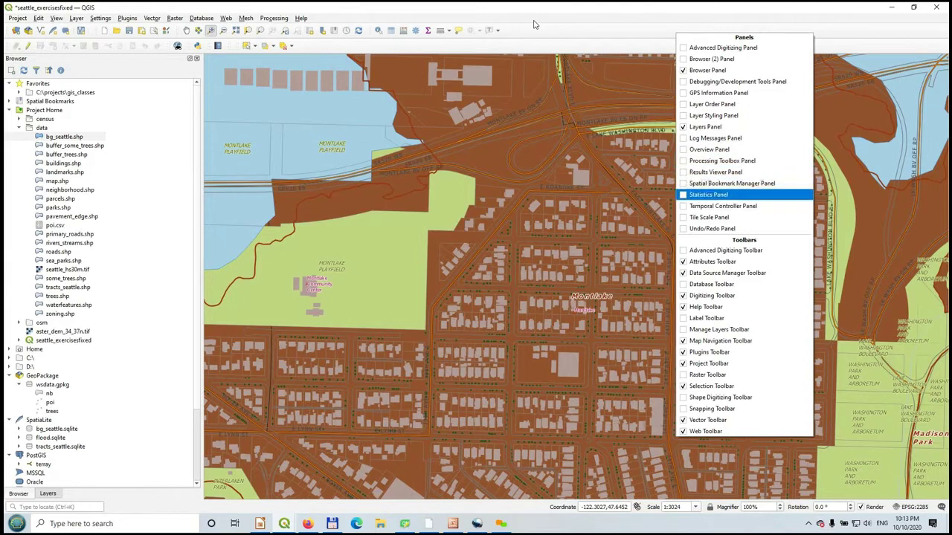
key("Down")
key("Down")
key("Down")
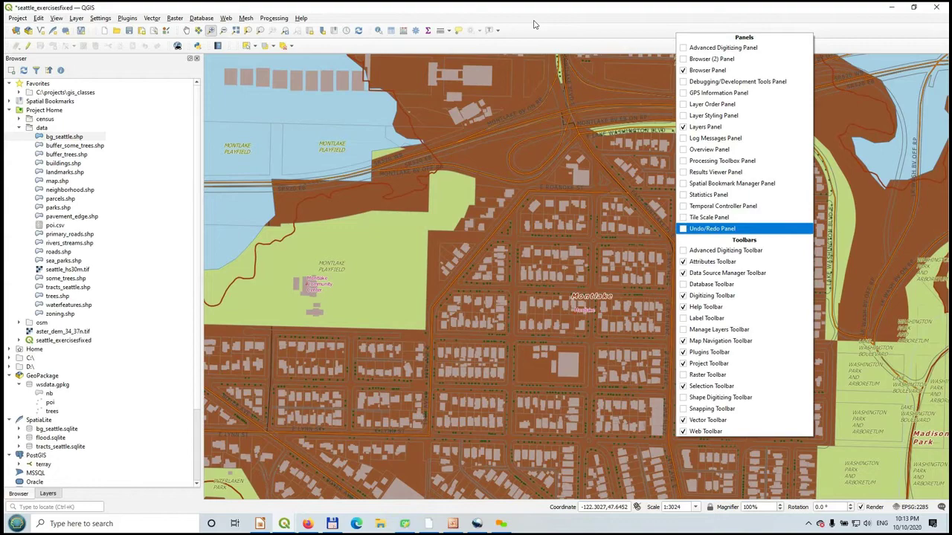
key("Down")
key("Down")
key("Down")
key("Down")
key("Down")
key("Down")
key("Down")
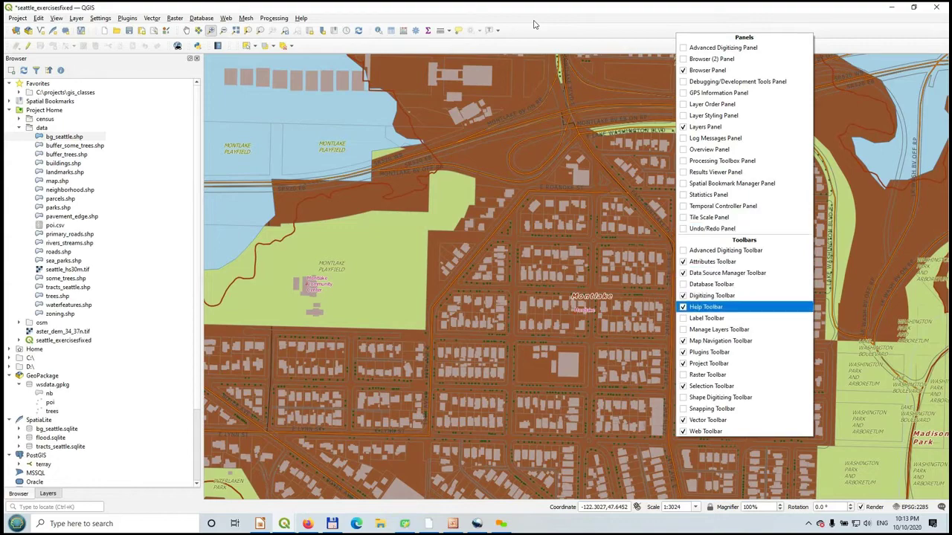
key("Return")
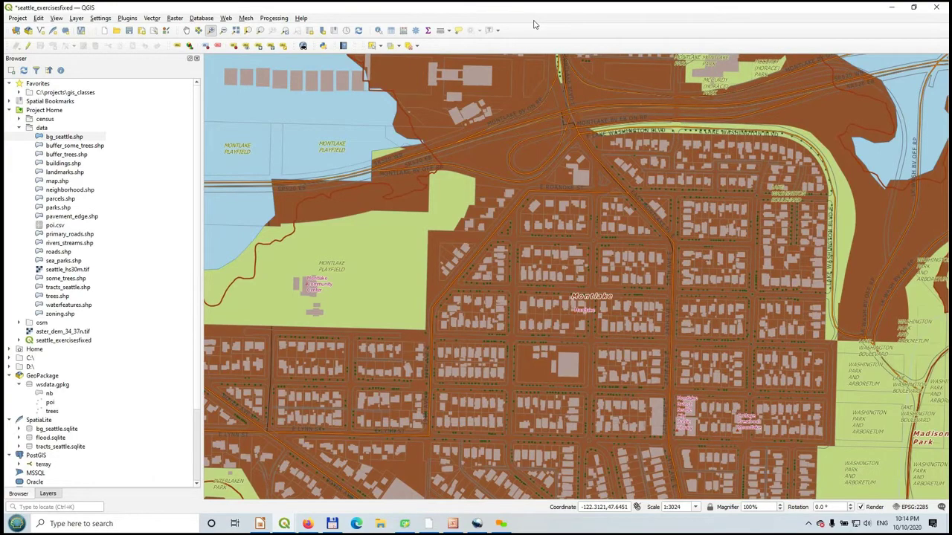
- Float the Label Toolbar over the map, dock it back, then switch it off
left_click_drag(170, 46, 267, 102)
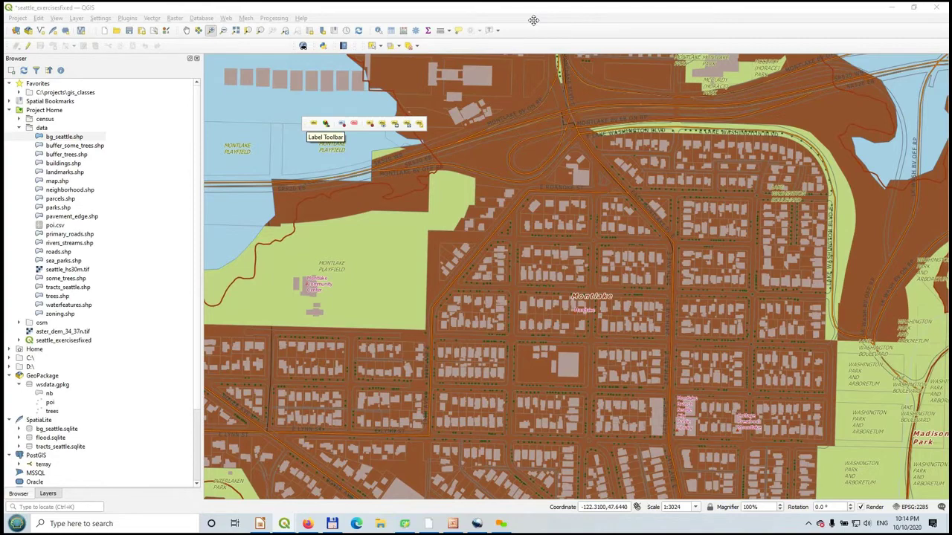
left_click_drag(305, 122, 186, 46)
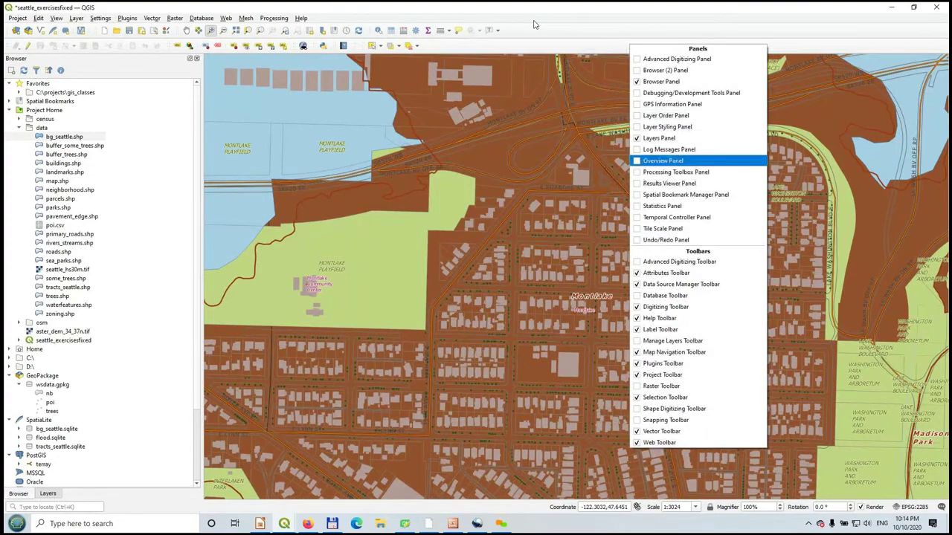
key("Return")
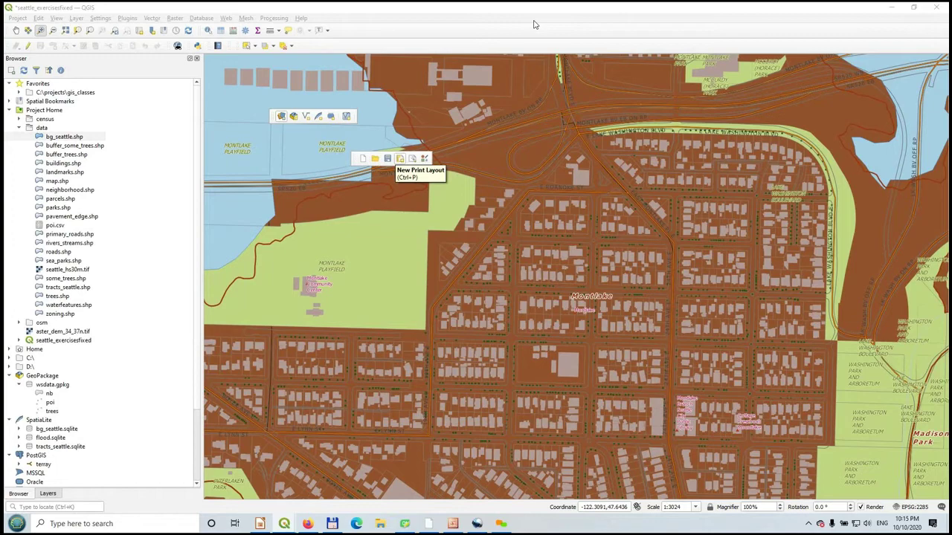
- Open the Layout Manager and choose the seattle 1 layout
left_click(412, 158)
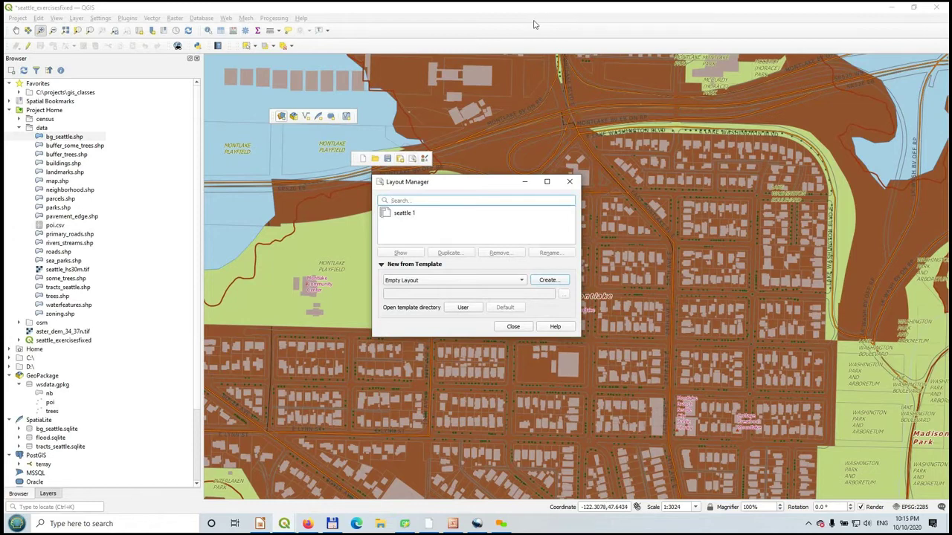
key("Tab")
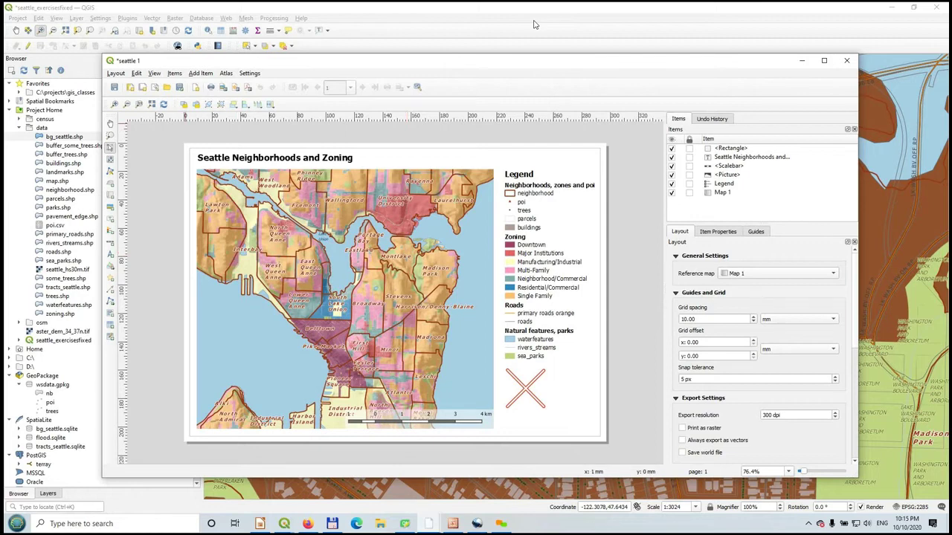
key("alt+a")
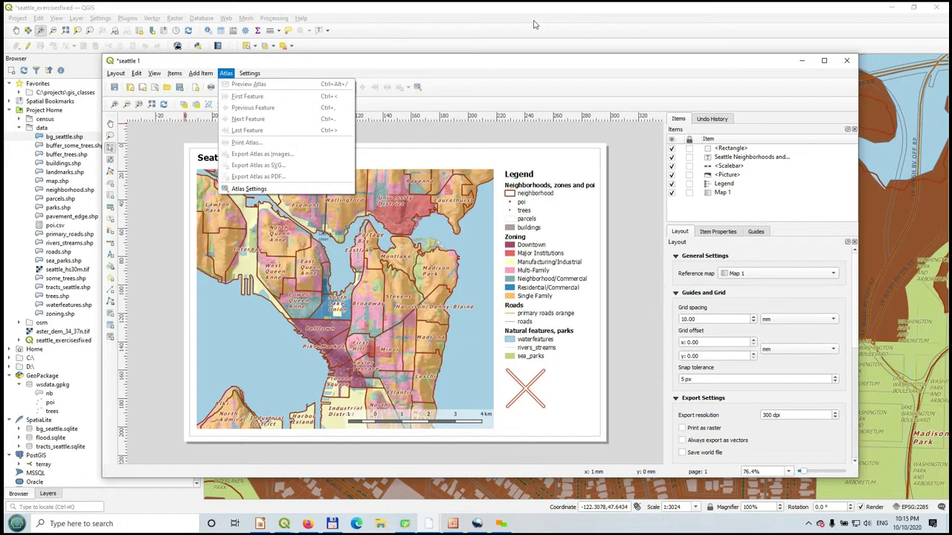
key("Escape")
key("alt+s")
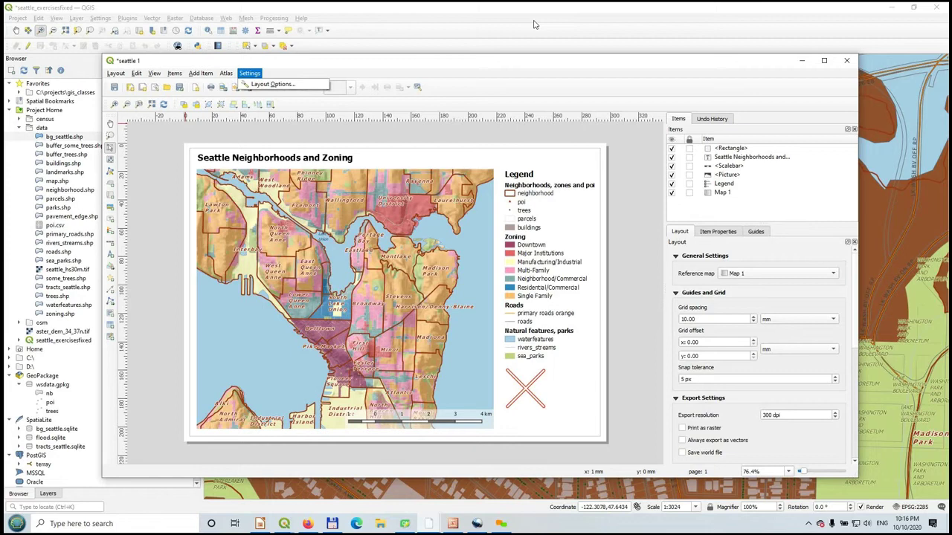
key("Down")
key("Left")
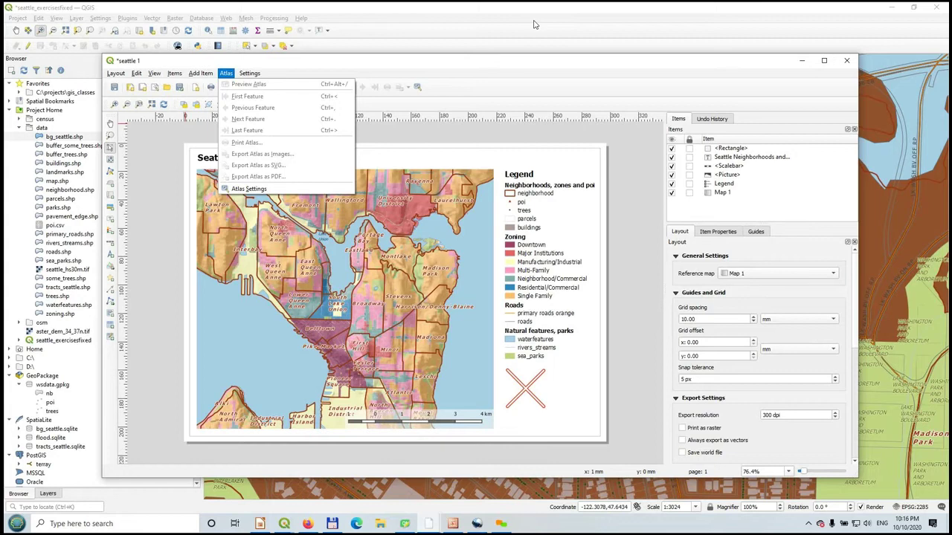
key("Escape")
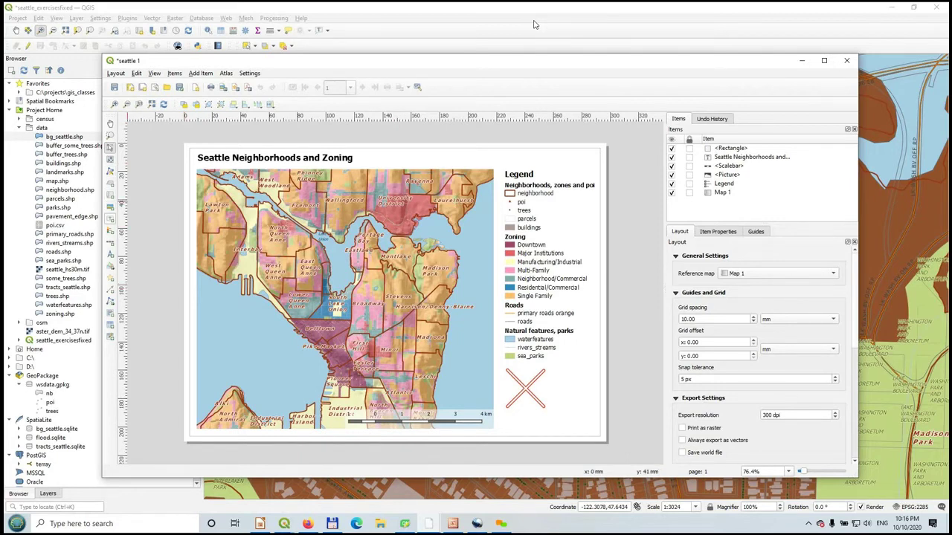
- Add a text label beside the legend, name the item 'test', and give it the text 'GIASS legend'
left_click(110, 220)
left_click_drag(550, 211, 578, 227)
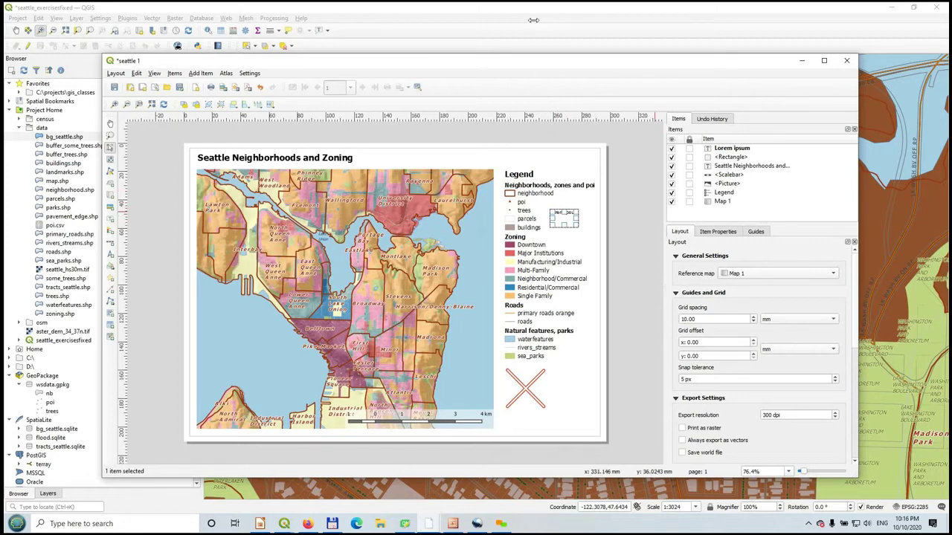
double_click(732, 148)
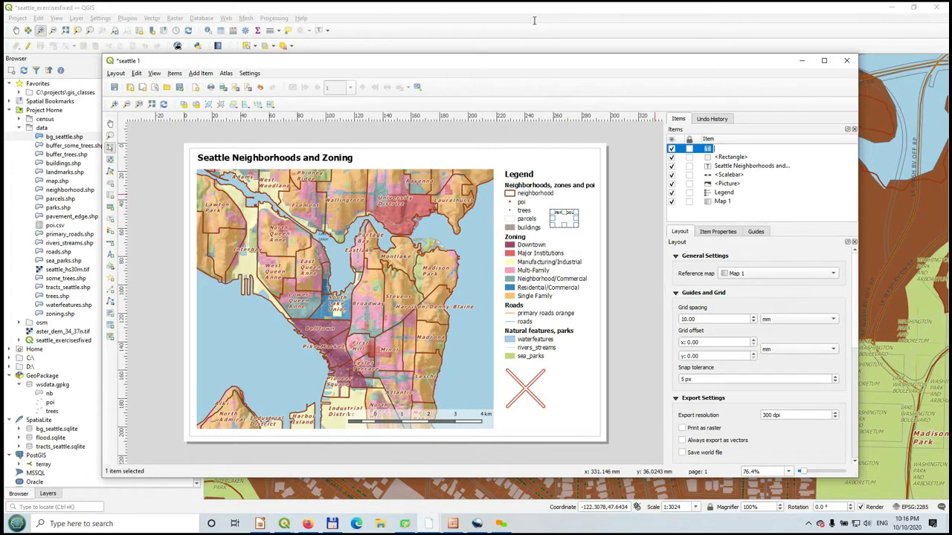
type("test")
key("Return")
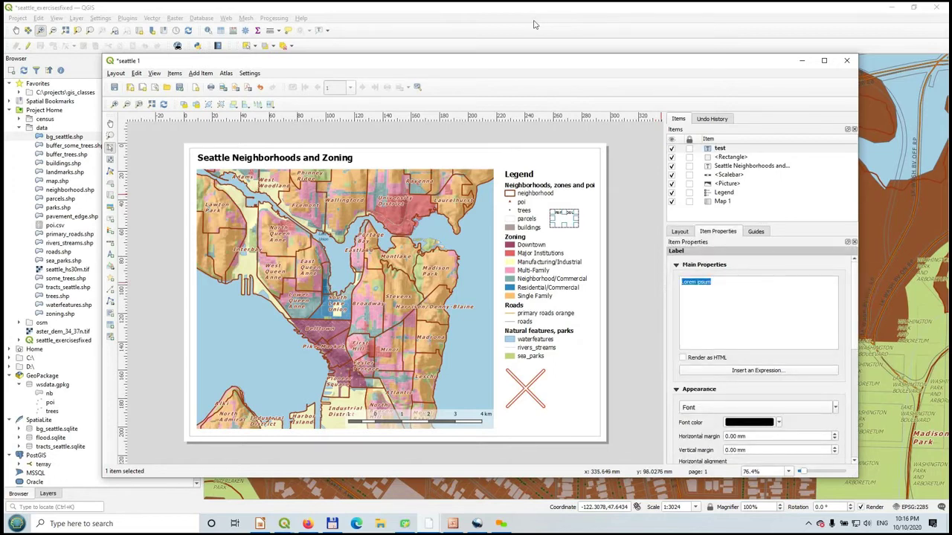
type("GIAS")
type("S")
type(" legend")
- Move the GIS legend label up next to the Legend heading, then return to the main QGIS window
left_click(593, 235)
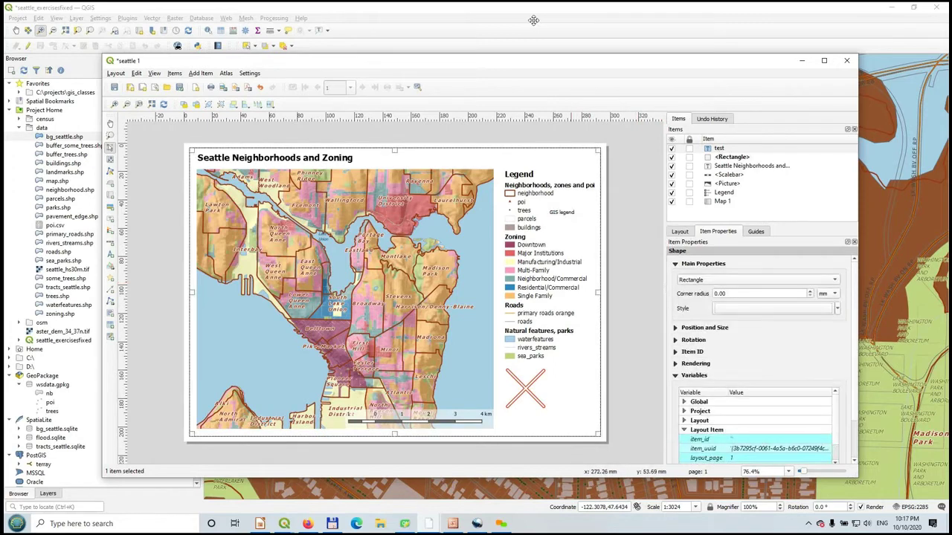
left_click(563, 213)
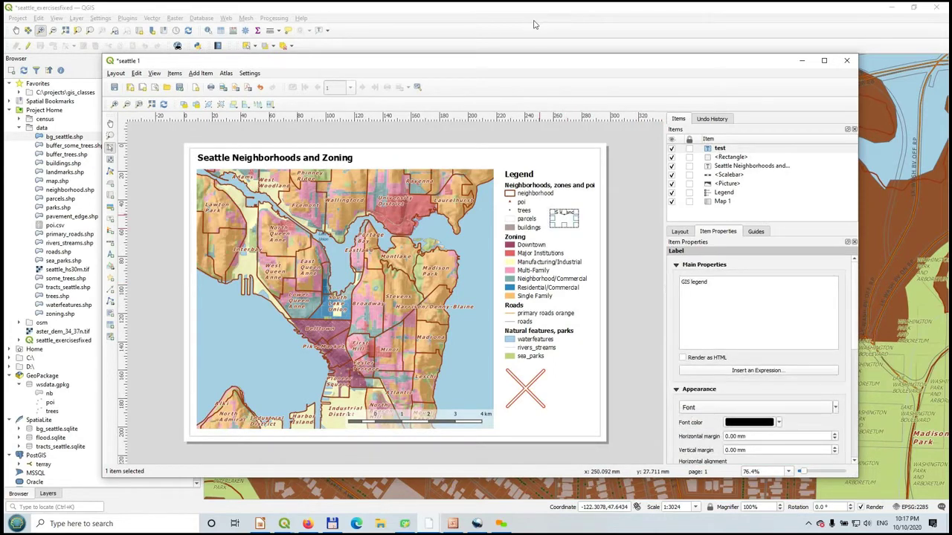
left_click_drag(564, 209, 583, 198)
left_click(641, 198)
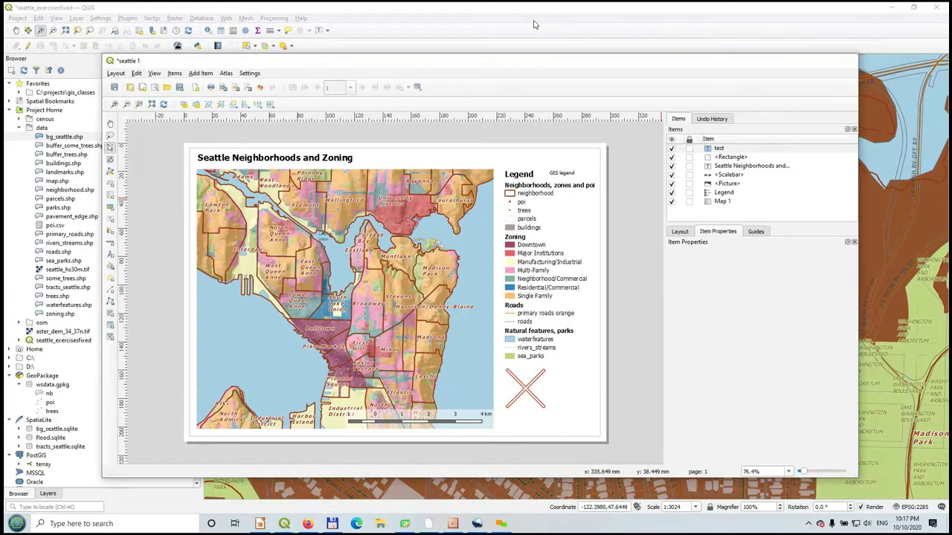
left_click(533, 24)
left_click(533, 22)
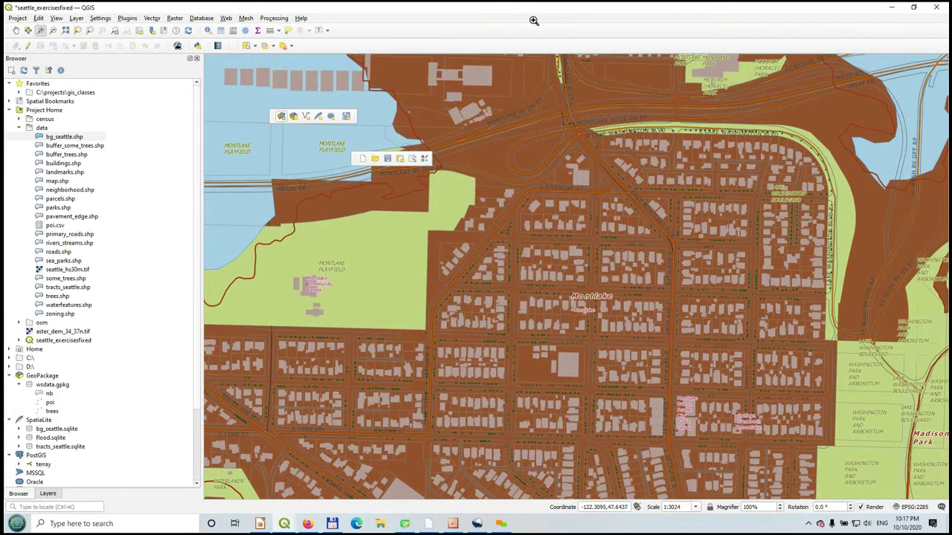
- Dock the floating data-source toolbars and add bg_seattle.shp from the data folder as a vector layer
left_click_drag(354, 159, 15, 30)
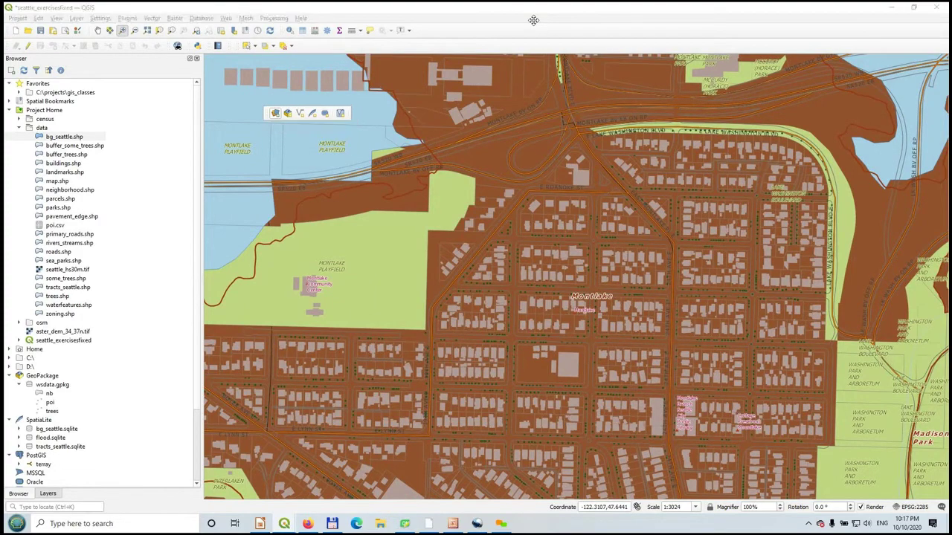
left_click_drag(273, 116, 18, 46)
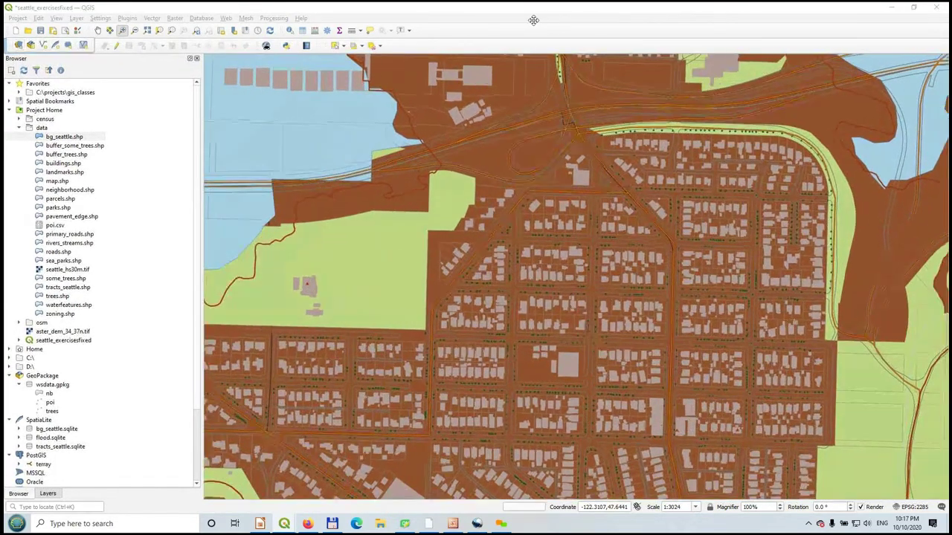
key("ctrl+shift+v")
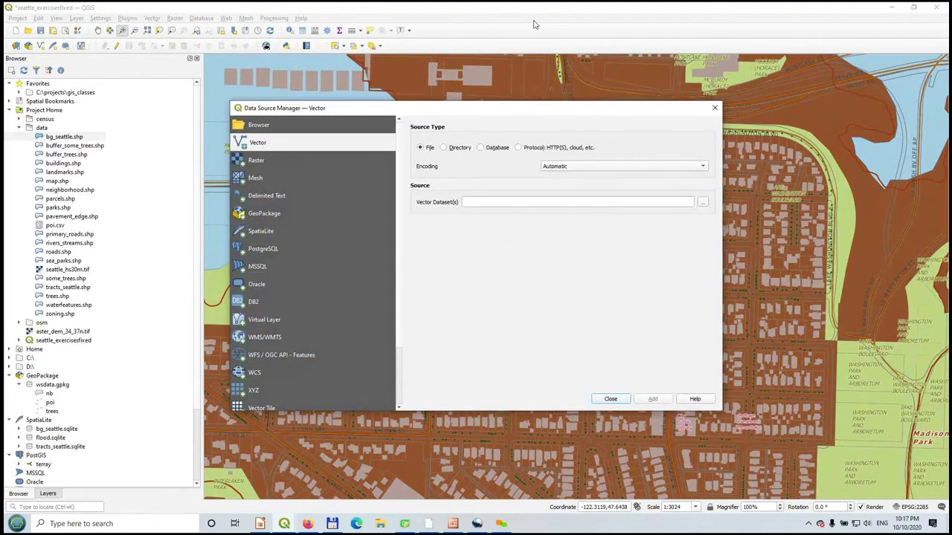
left_click(702, 202)
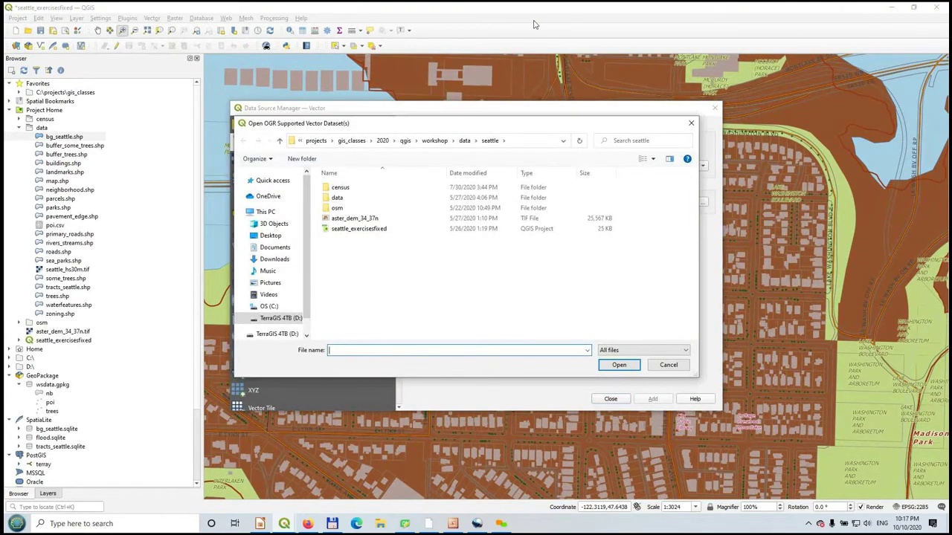
double_click(337, 197)
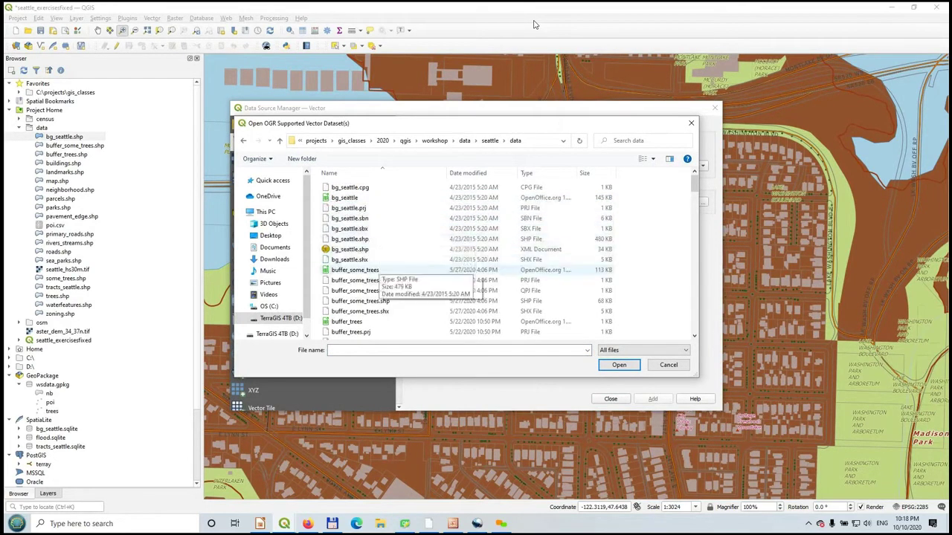
left_click(365, 240)
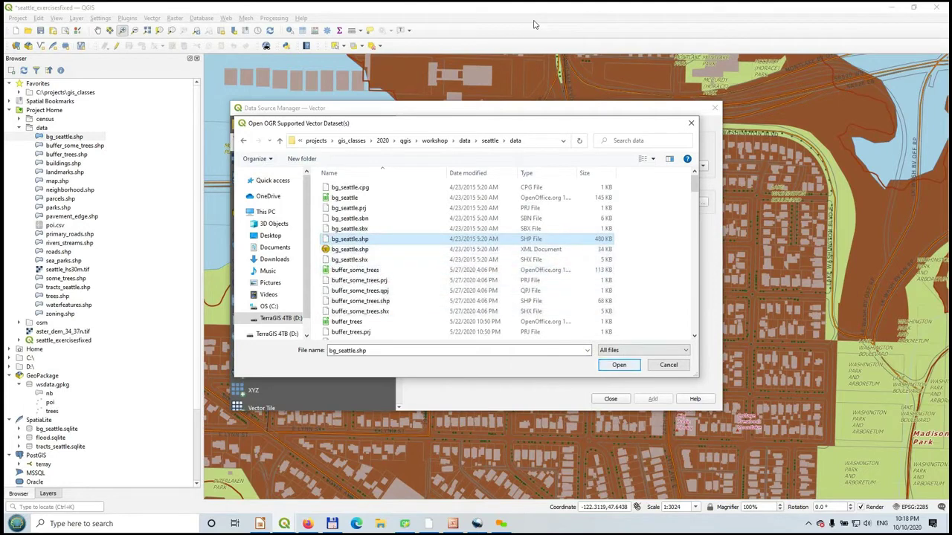
key("Return")
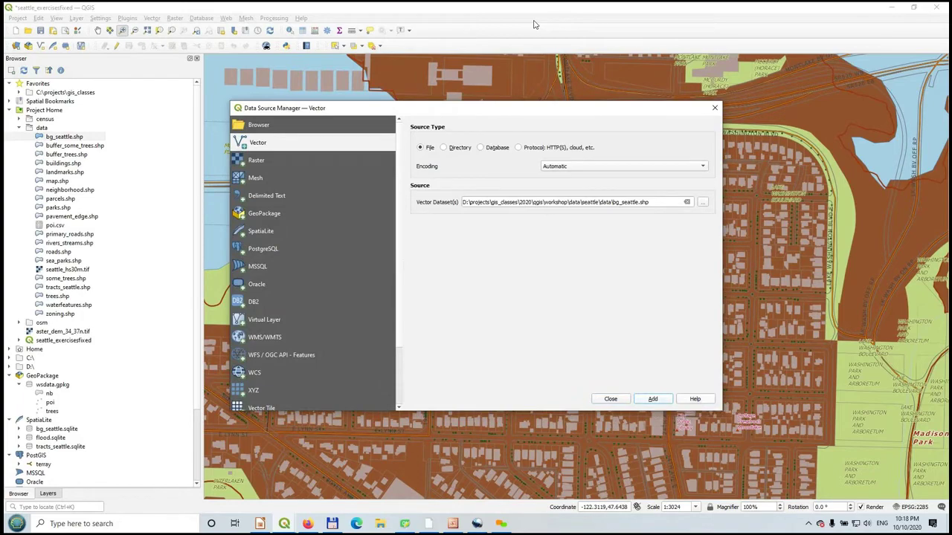
key("Return")
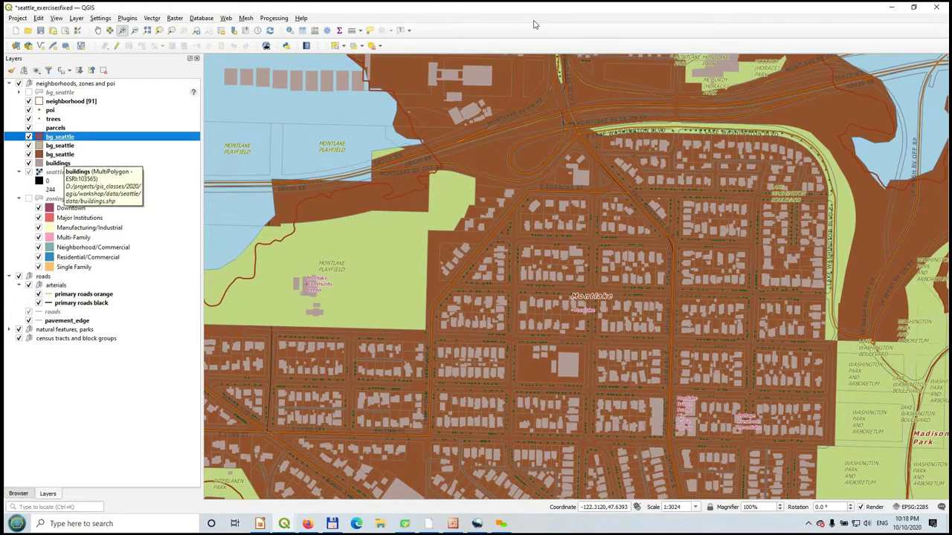
- Select all three bg_seattle layers, remove them with Remove Layer, and show the Browser panel
key("shift+Down")
key("shift+Down")
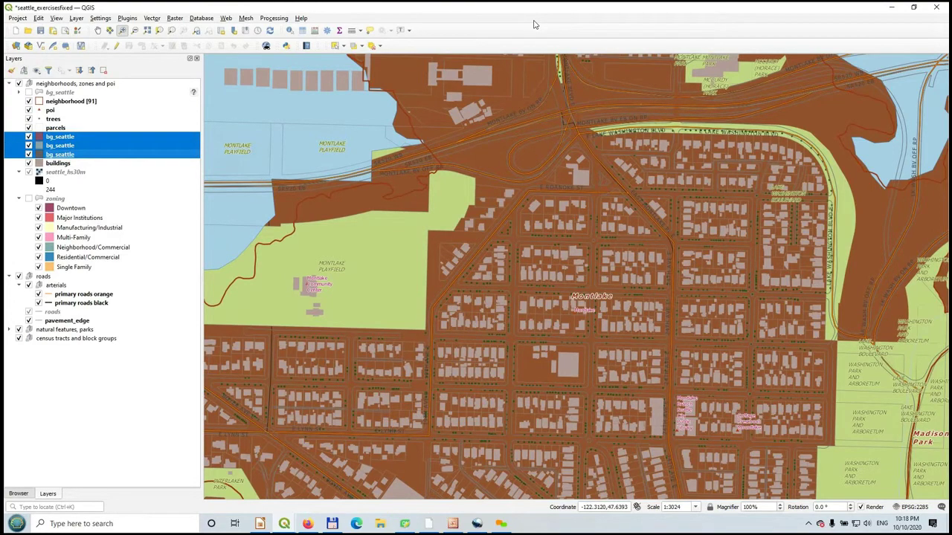
right_click(82, 155)
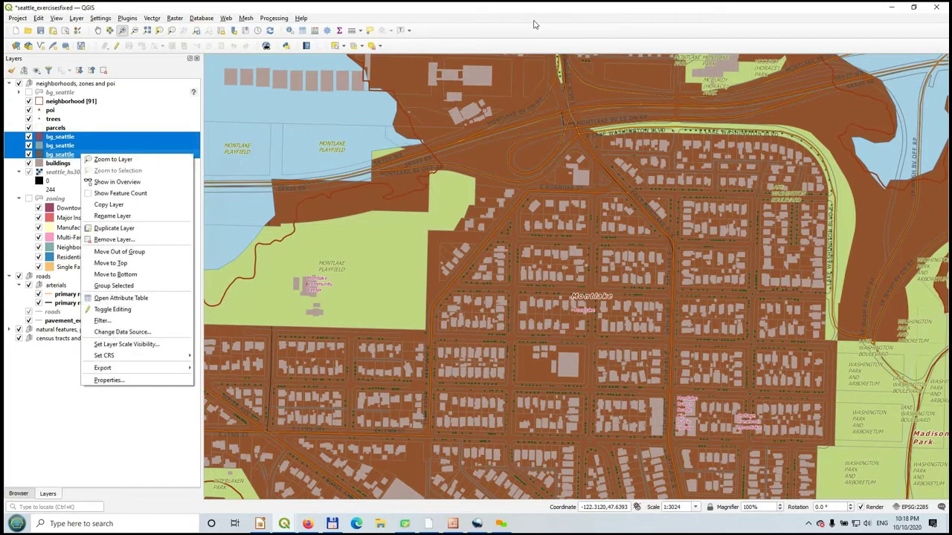
left_click(114, 239)
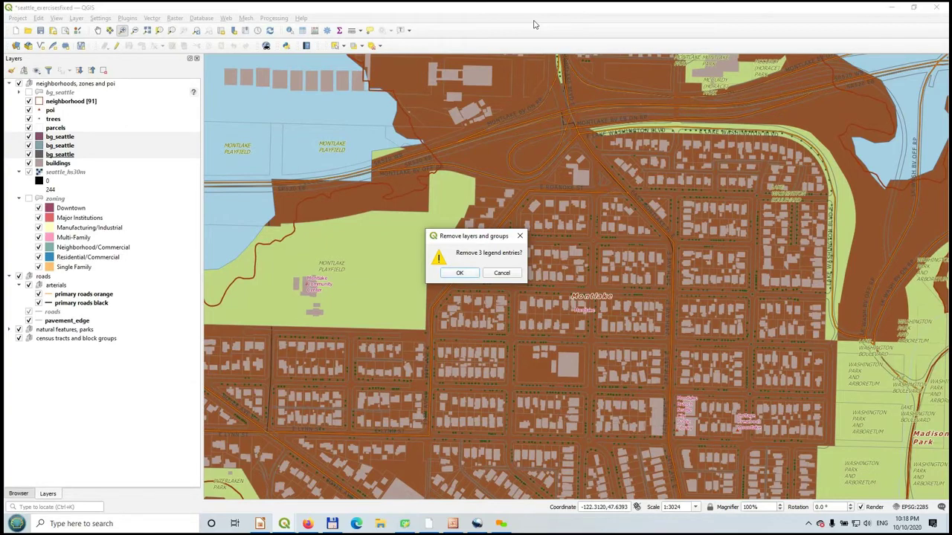
key("Return")
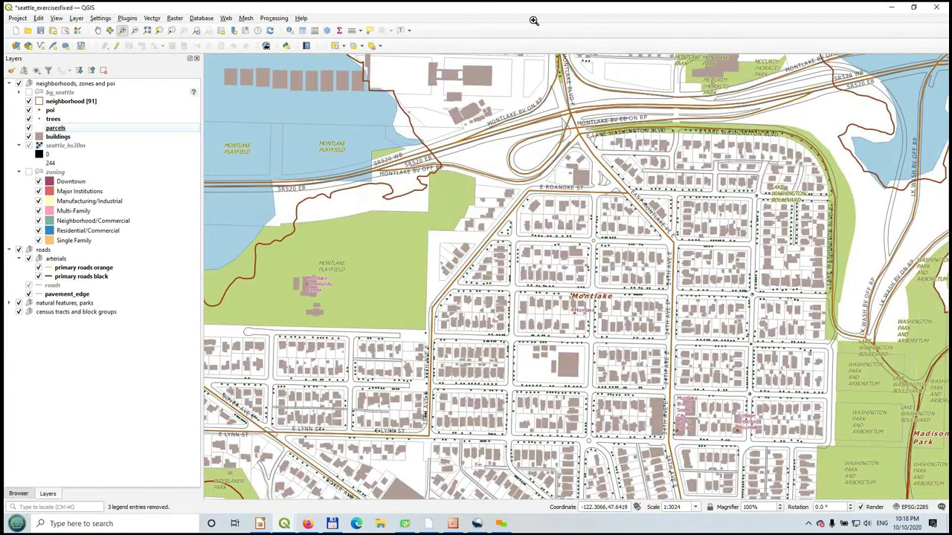
key("ctrl+2")
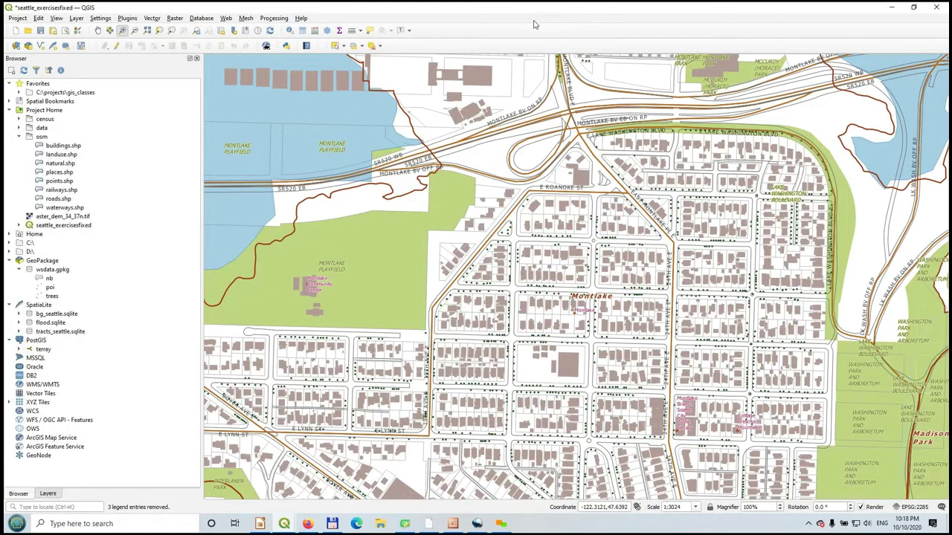
- Select places.shp in the Browser's osm folder, then go back to the layer list
left_click(61, 155)
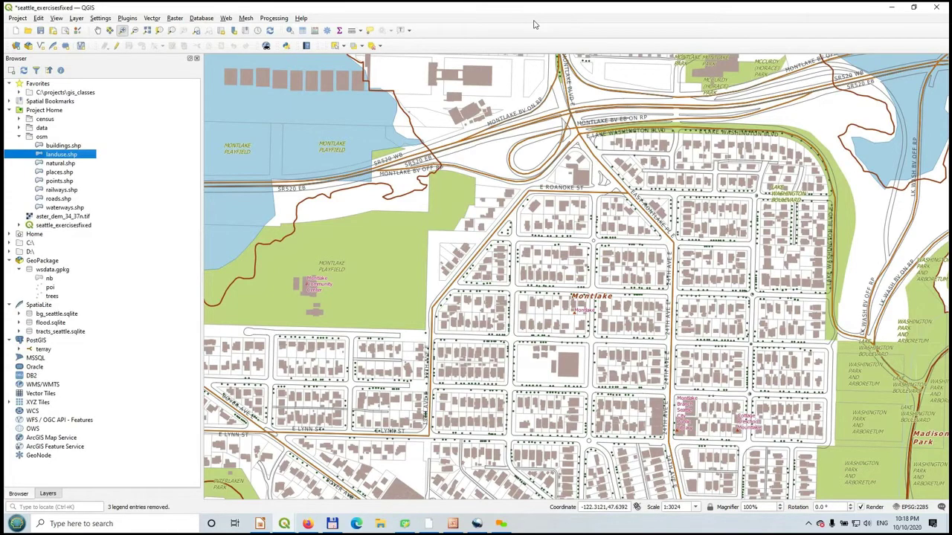
left_click(59, 171)
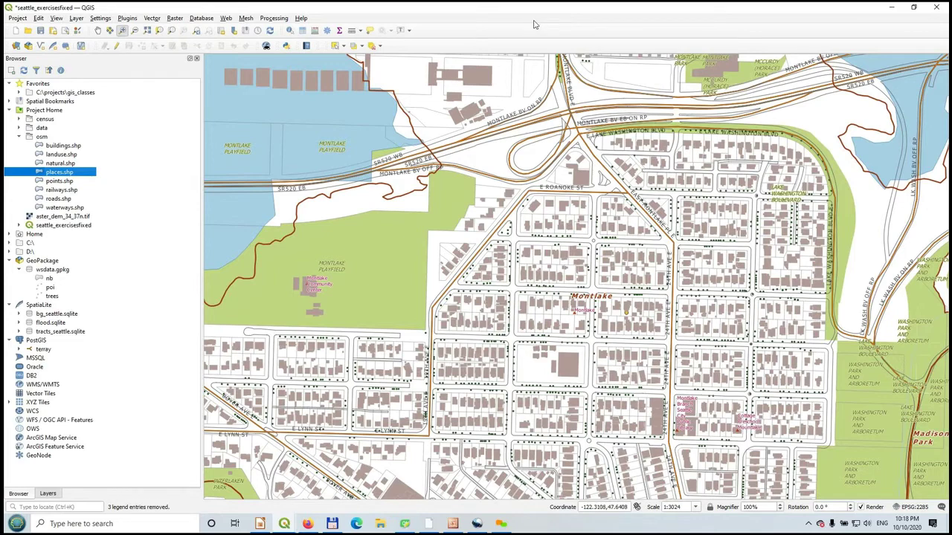
left_click(48, 493)
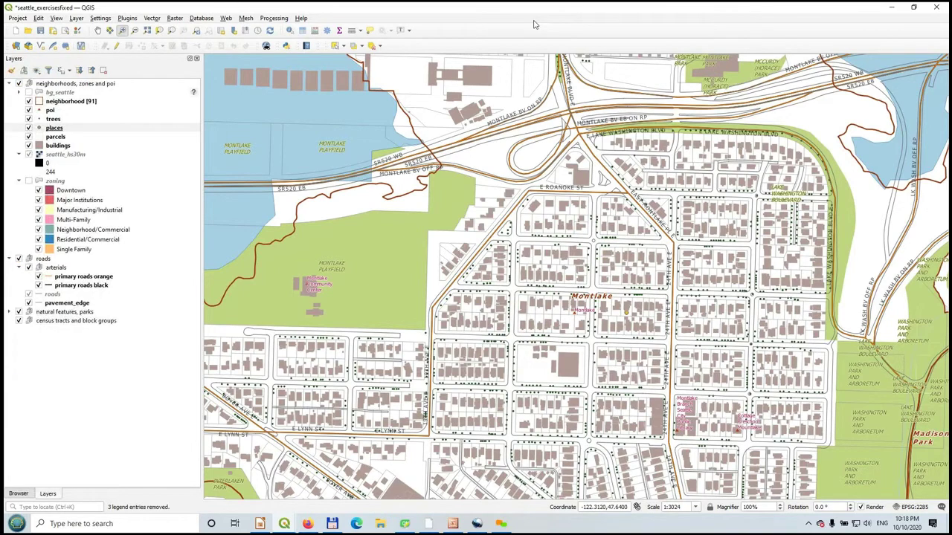
- Hide the trees, poi and buildings layers, then switch back to the Browser
left_click(28, 119)
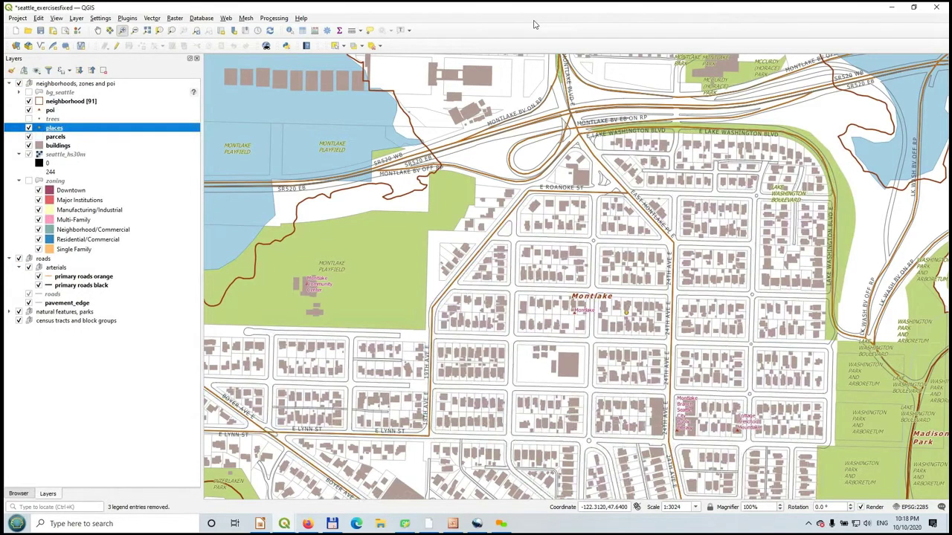
left_click(28, 109)
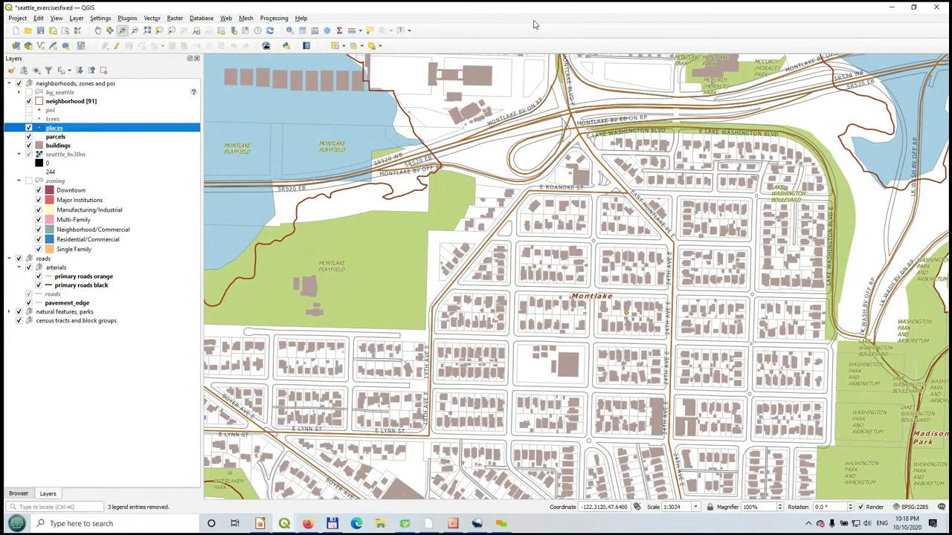
left_click(29, 145)
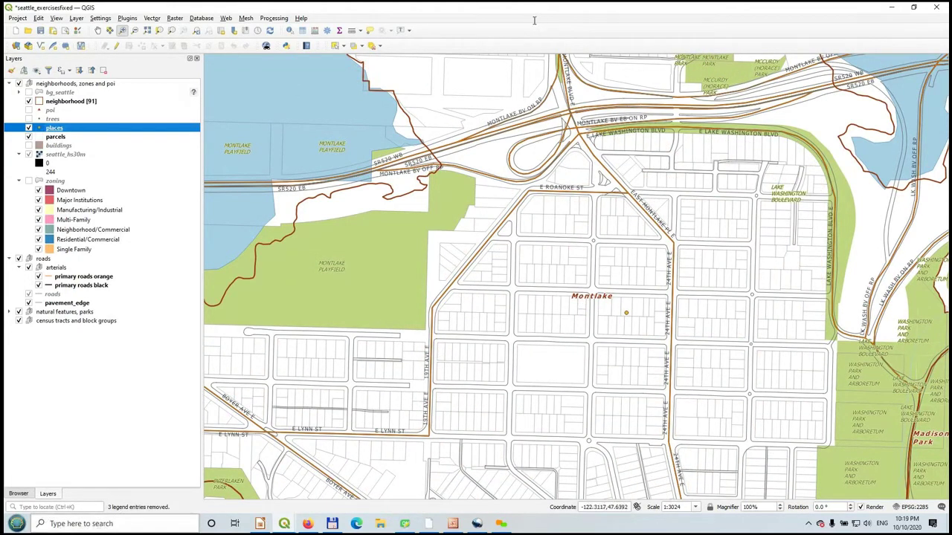
left_click(18, 494)
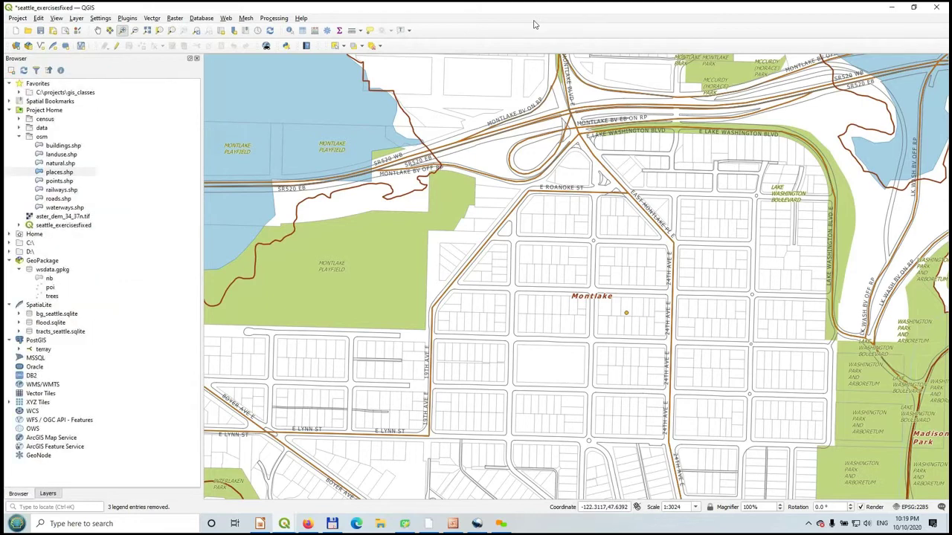
key("alt+l")
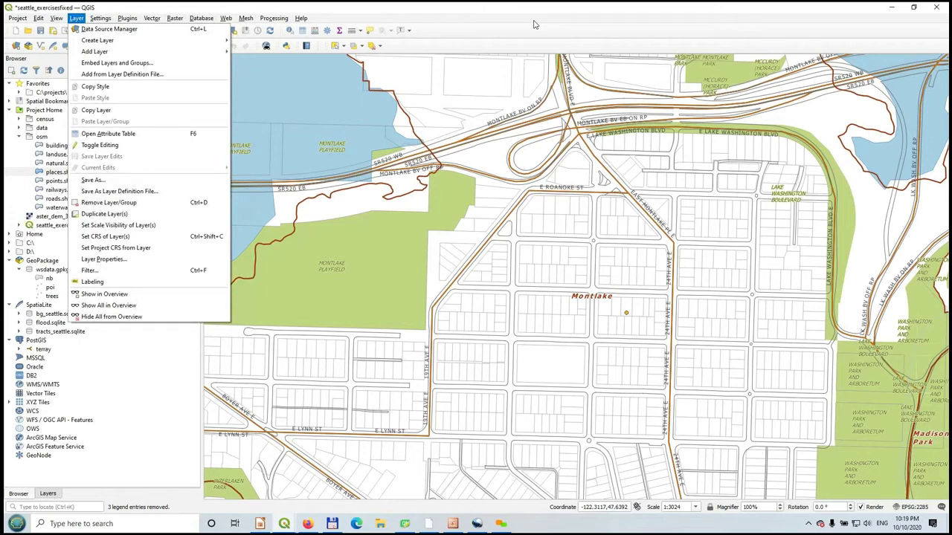
- Look through the Layer > Add Layer submenu without choosing, then bring File Explorer forward
mouse_move(148, 51)
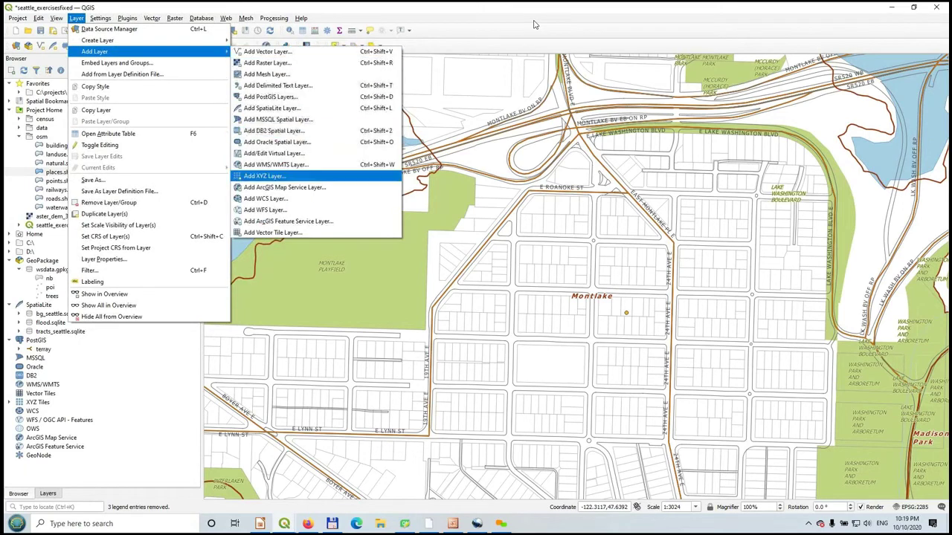
left_click(281, 18)
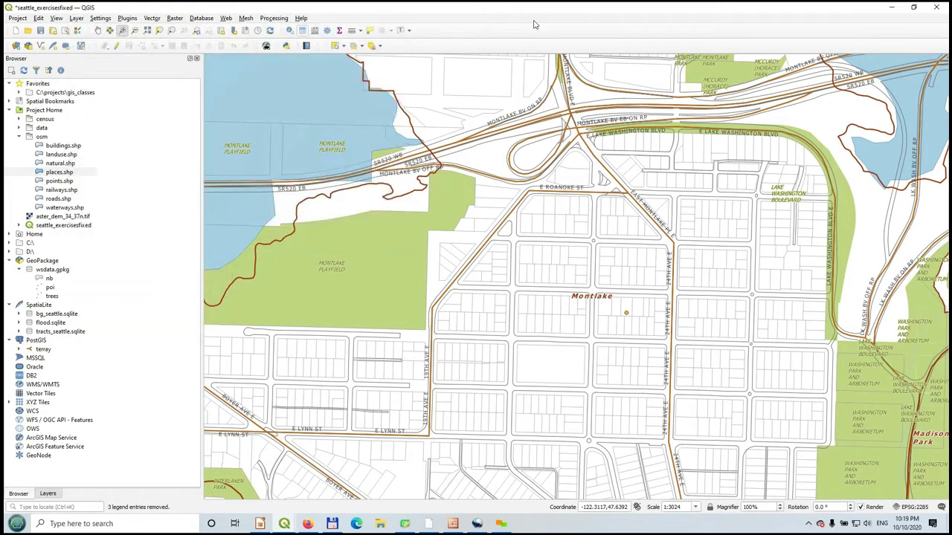
left_click(380, 523)
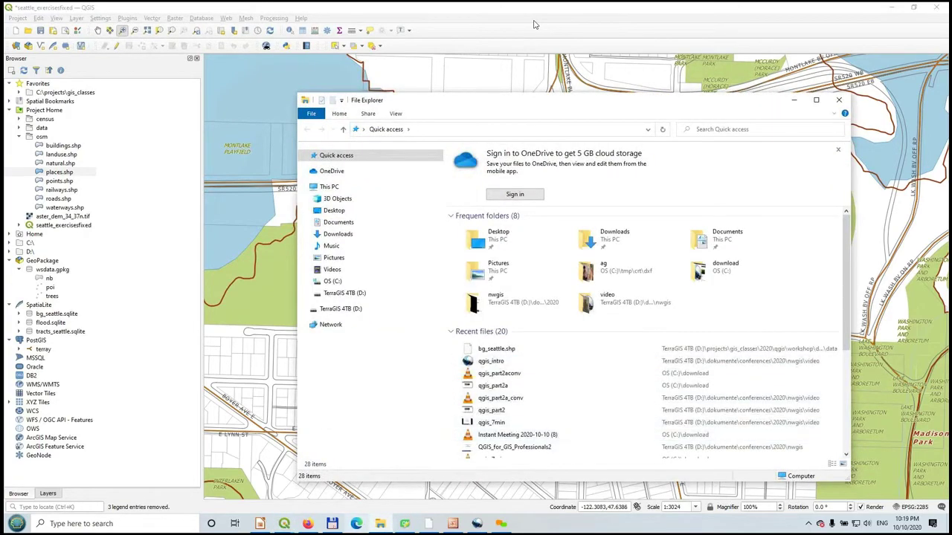
- In Total Commander, open the qgis_na data folder down to the tracts_seattle files, then return to QGIS
left_click(331, 523)
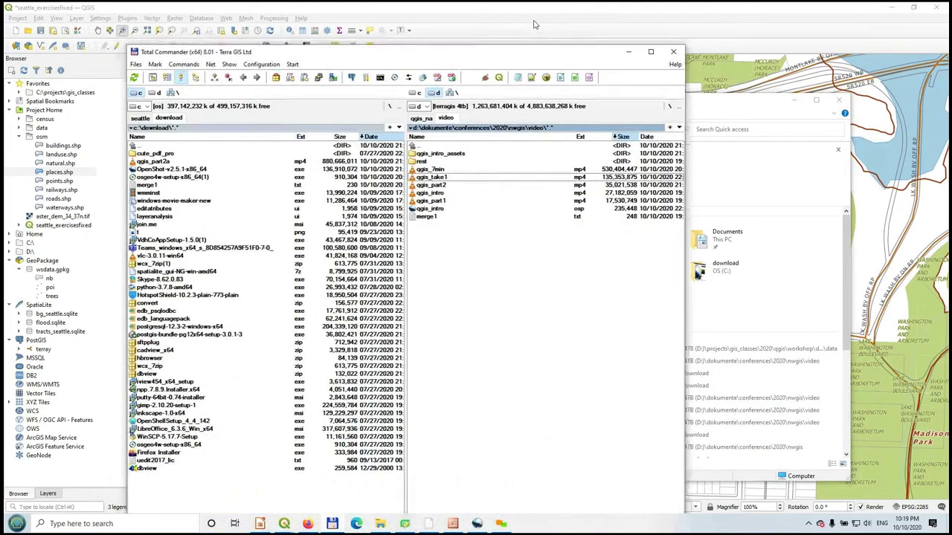
left_click_drag(416, 52, 582, 108)
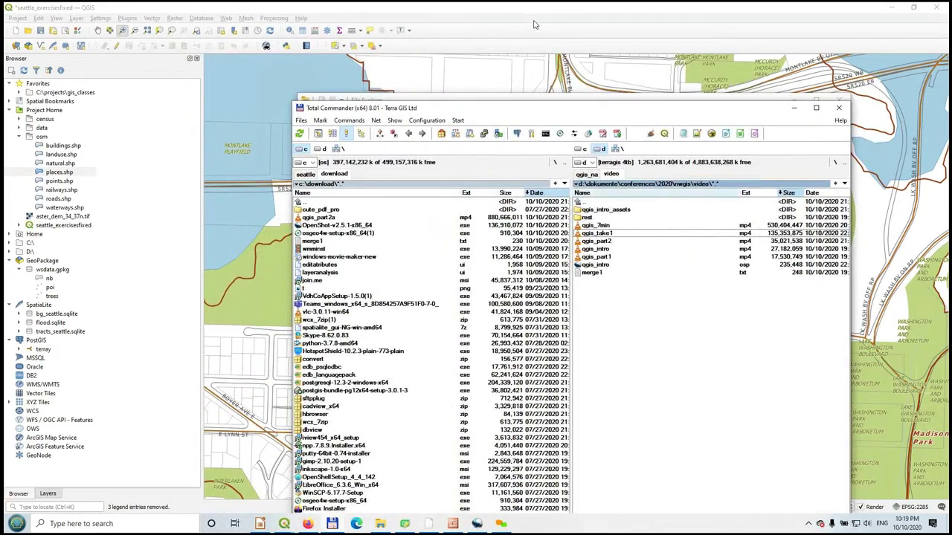
key("ctrl+shift+Tab")
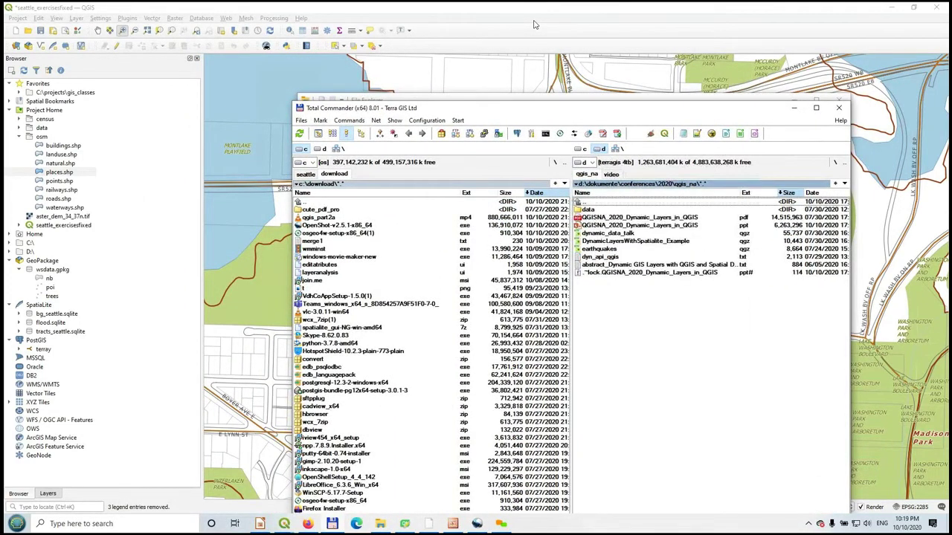
key("Down")
key("Return")
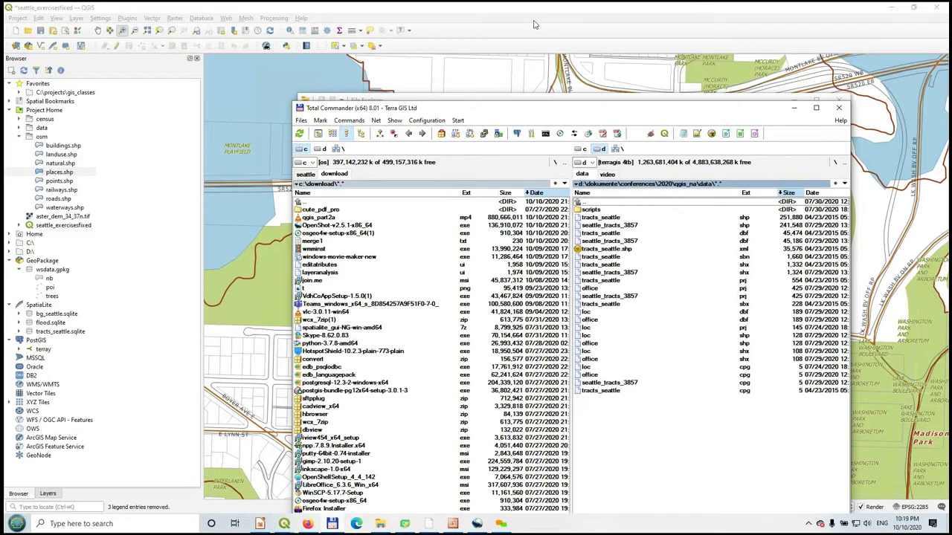
key("Down")
key("Down")
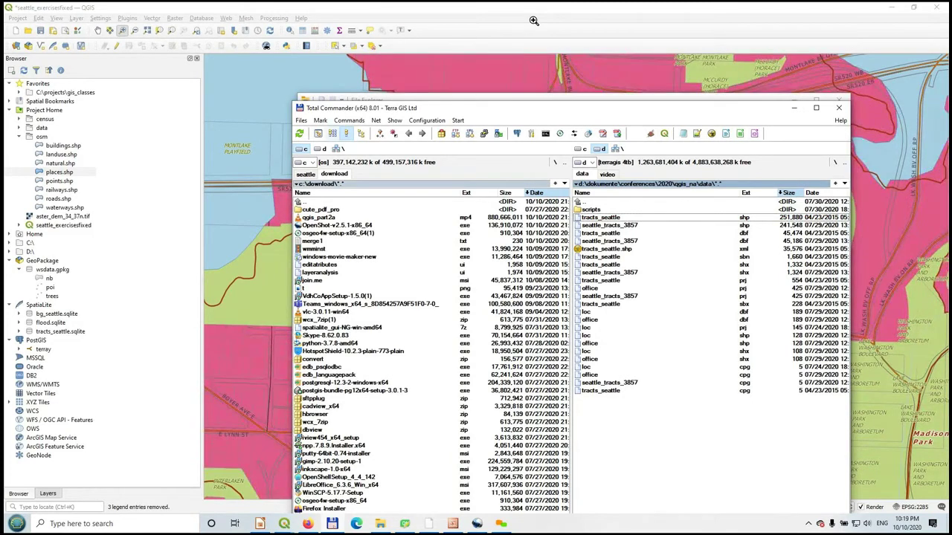
left_click(533, 25)
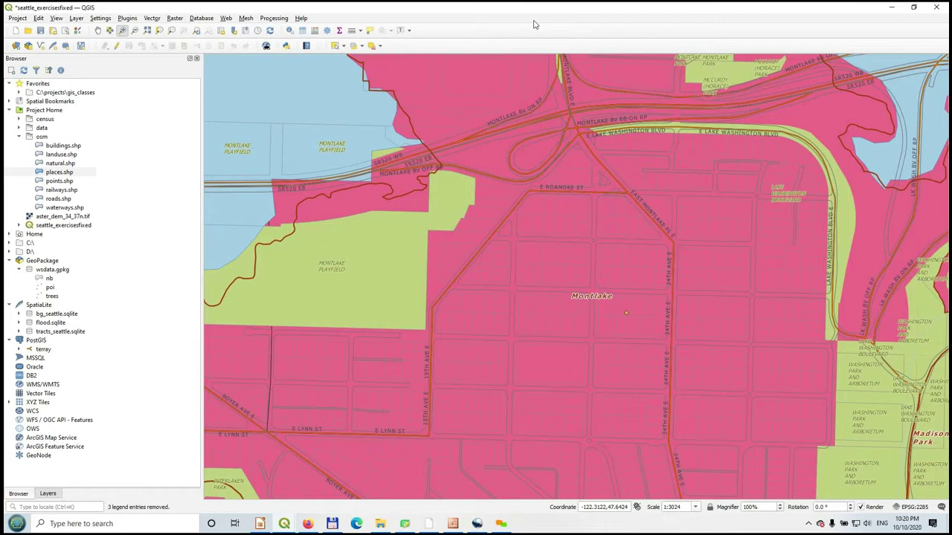
left_click(52, 269)
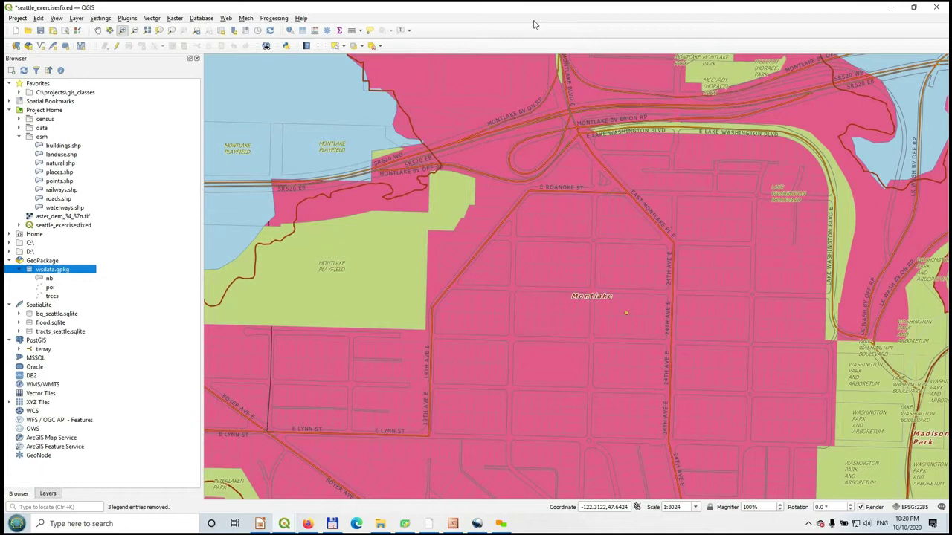
- In the Browser, collapse wsdata.gpkg and move past bg_seattle.sqlite to the PostGIS connections
key("Down")
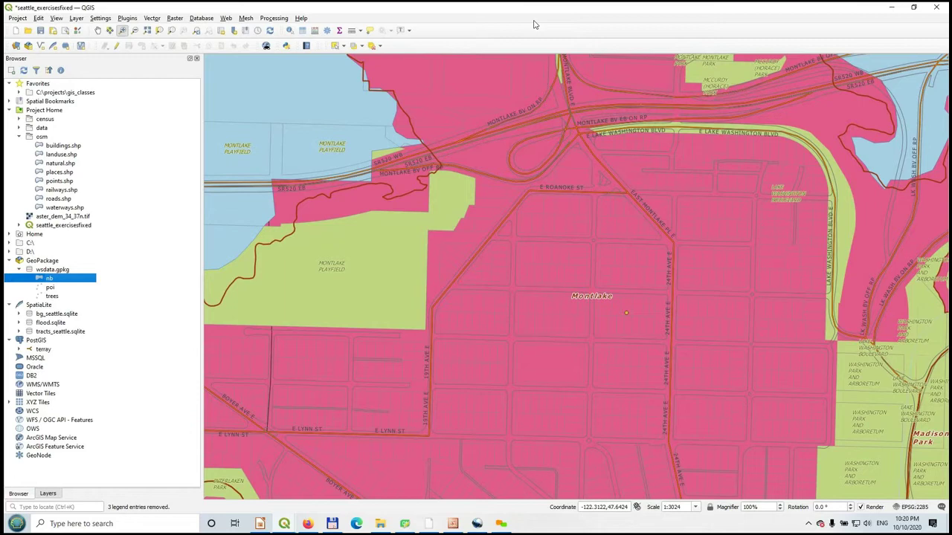
key("Up")
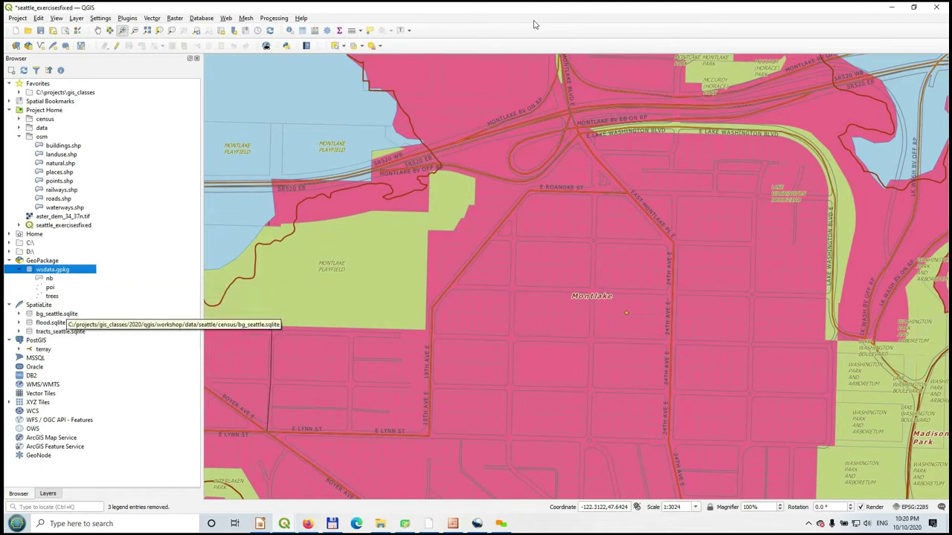
key("Left")
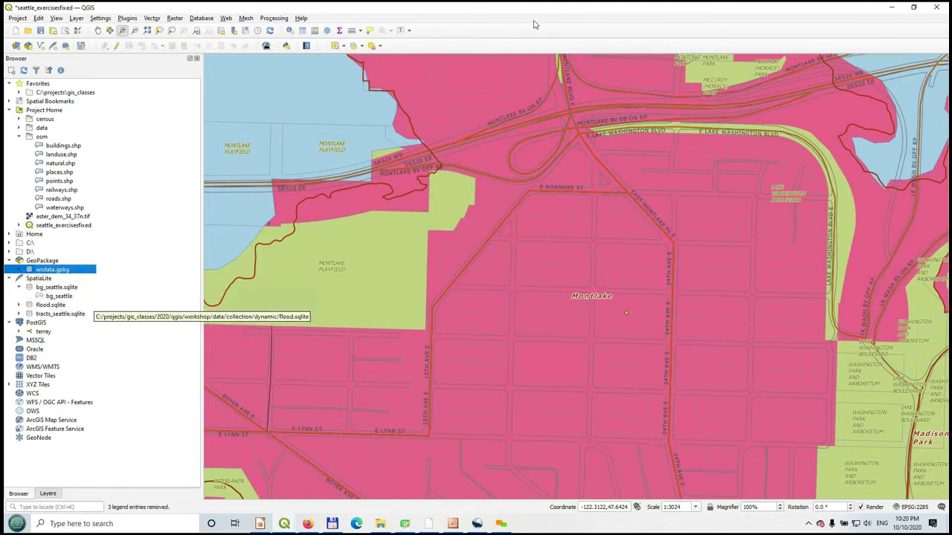
key("Down")
key("Down")
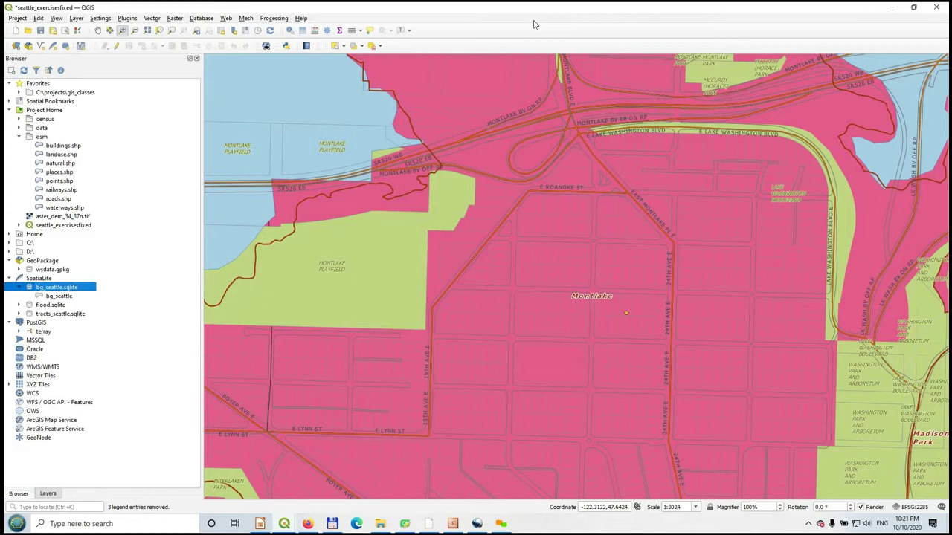
key("Down")
key("Down")
key("Down")
key("Down")
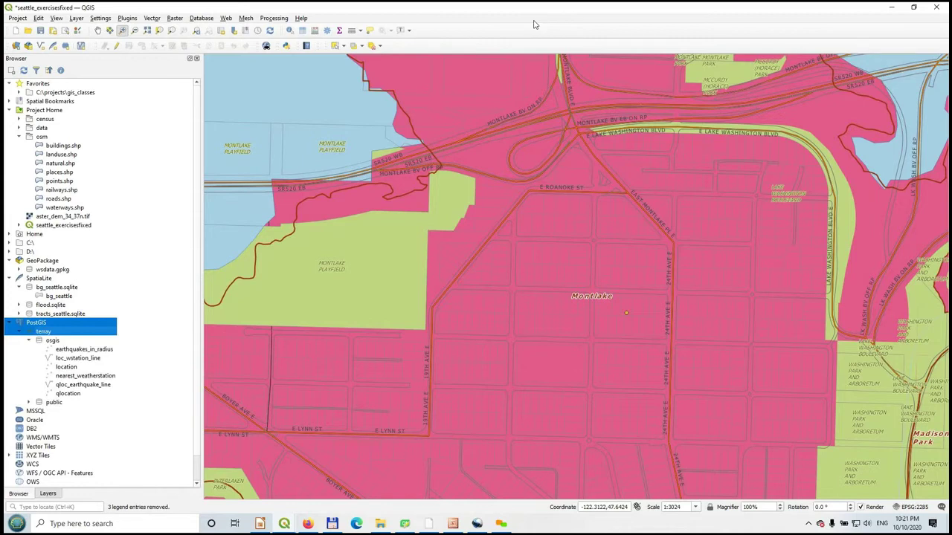
- Drag the PostGIS location table onto the map, zoom to its extent, then zoom into the Seattle tracts
left_click_drag(67, 367, 533, 21)
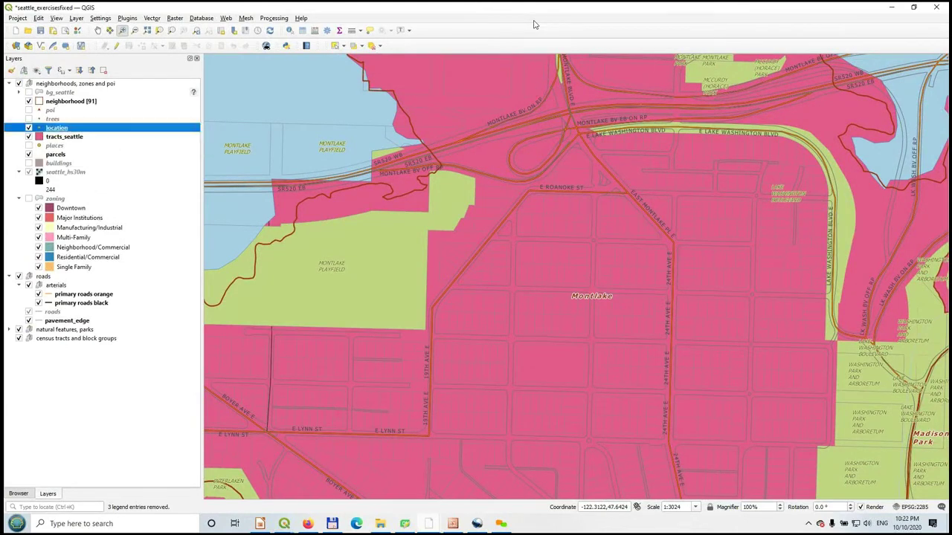
key("Menu")
key("Down")
key("Return")
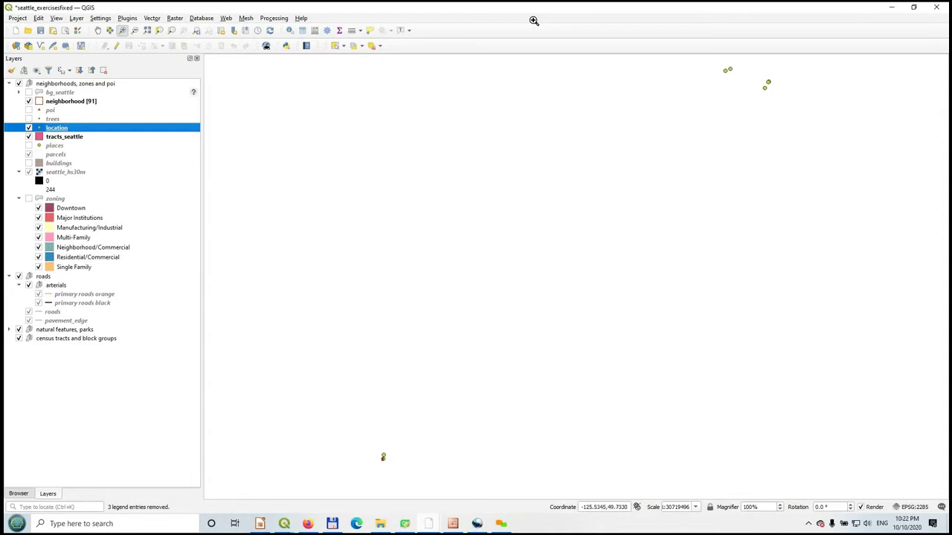
left_click_drag(368, 444, 401, 469)
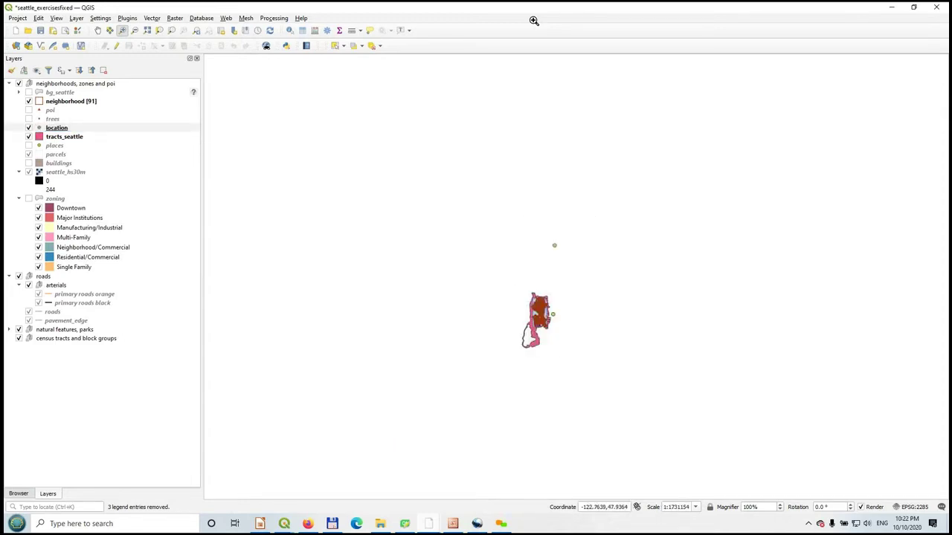
left_click_drag(504, 274, 590, 354)
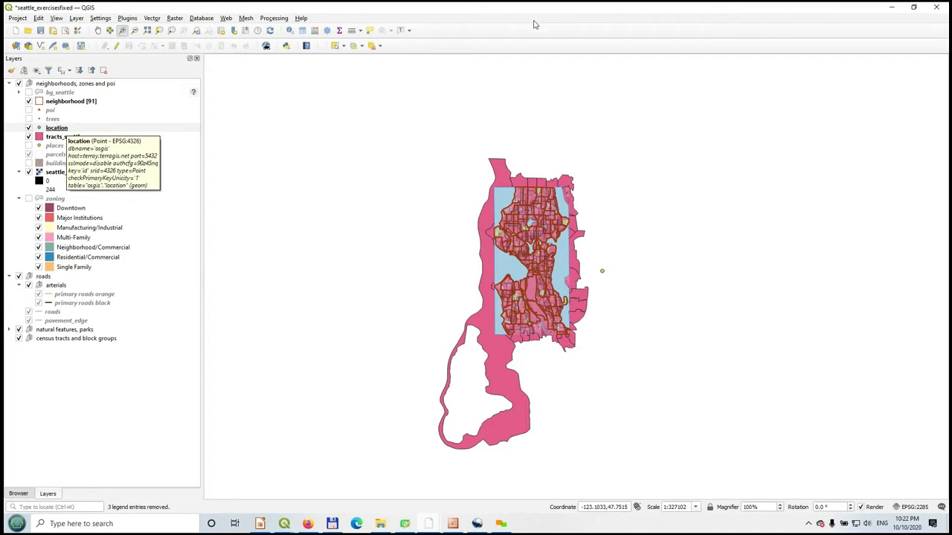
- Remove the location layer from the project
right_click(57, 127)
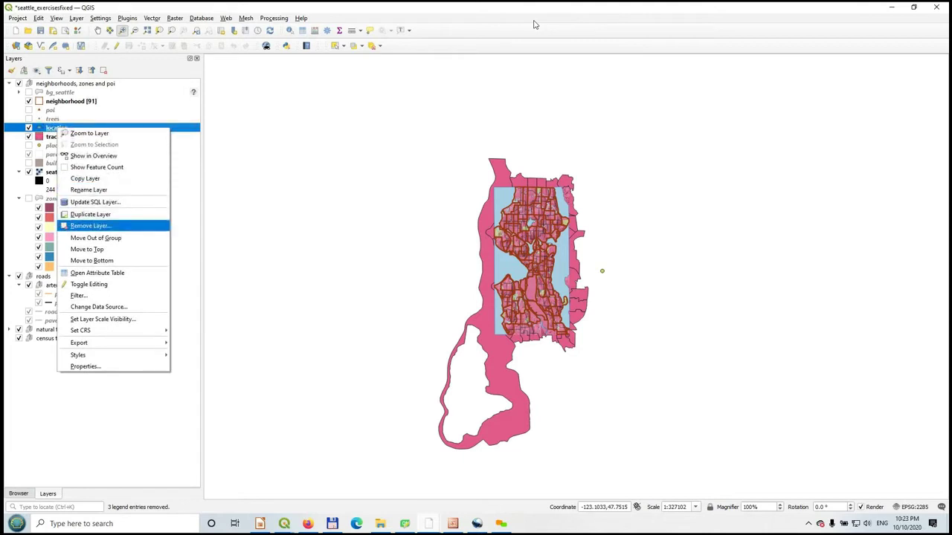
left_click(90, 225)
key("Return")
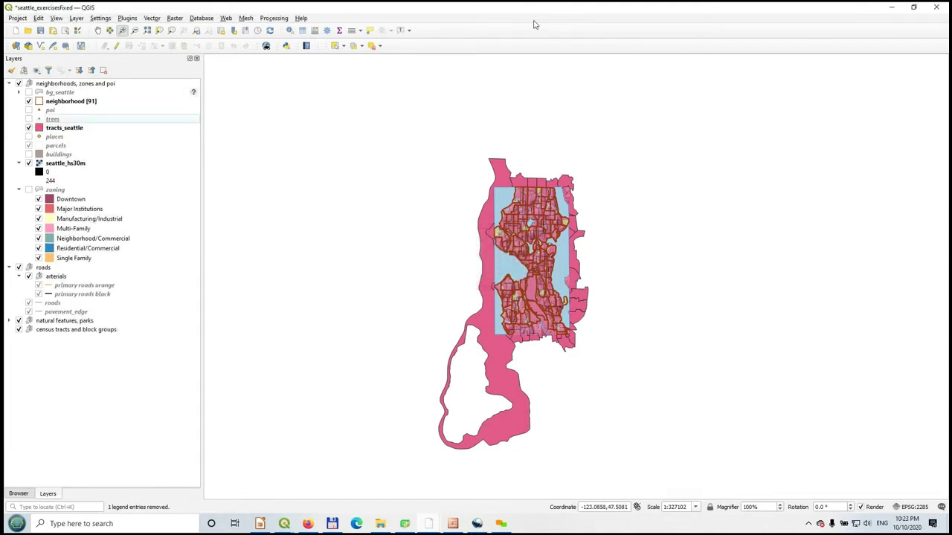
- From the Browser's PostGIS entry, start creating a new PostGIS connection
key("ctrl+2")
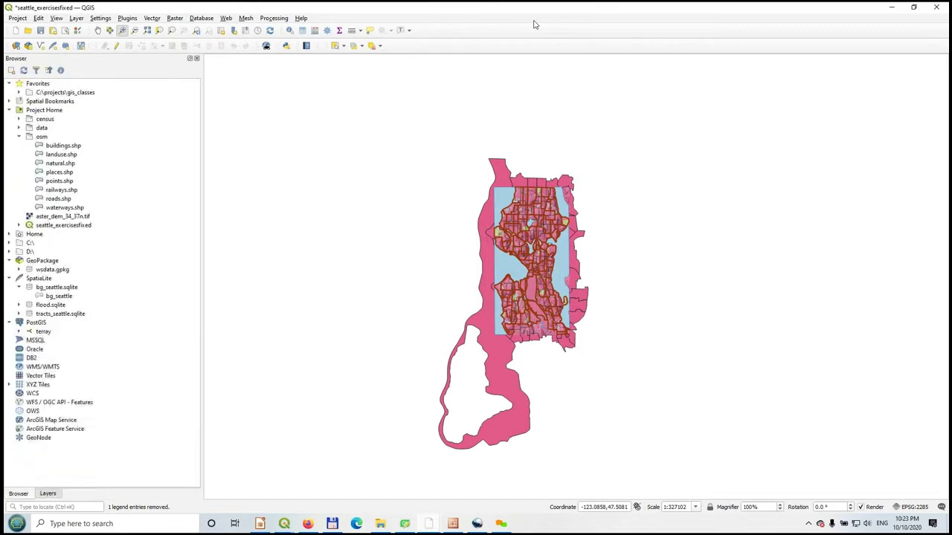
key("Menu")
key("Return")
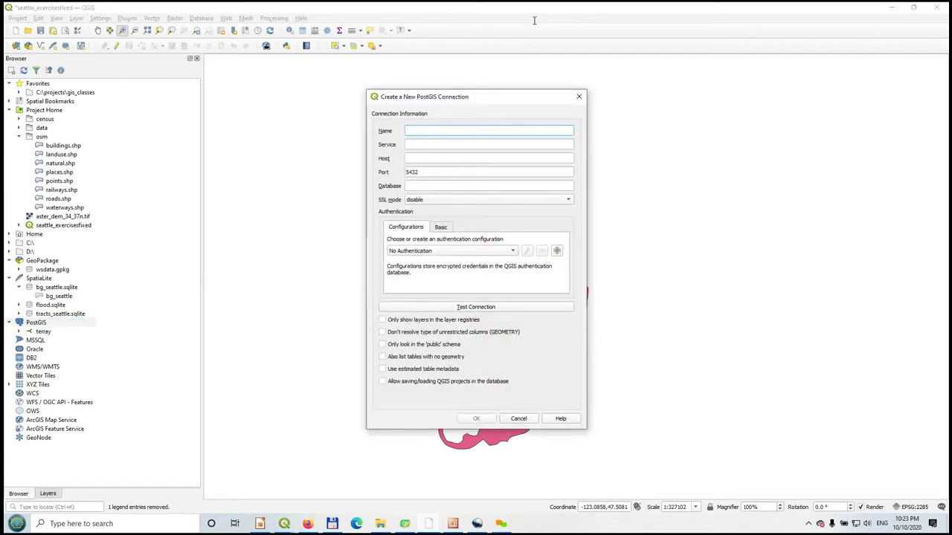
- Name the new PostGIS connection 'local'
type("locaal")
key("BackSpace")
key("BackSpace")
type("l")
key("Tab")
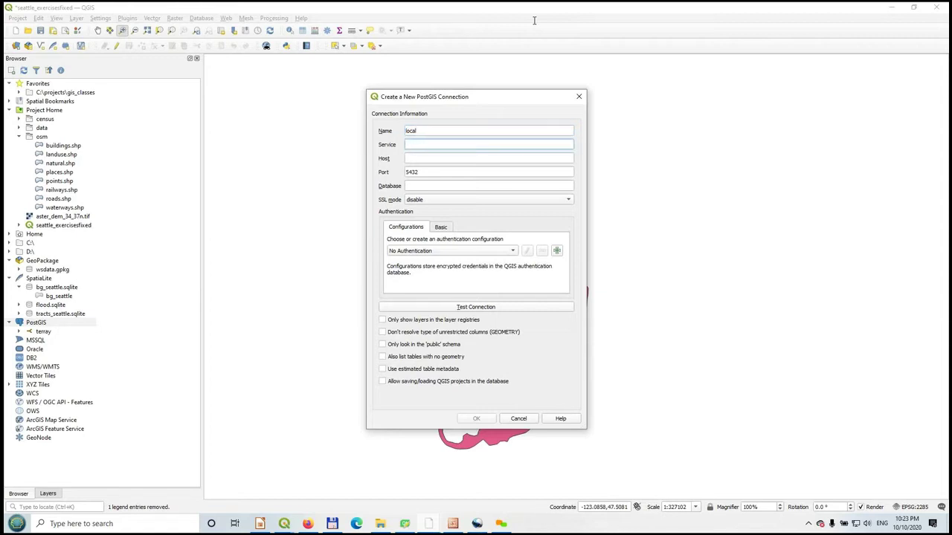
- Set the host to localhost with an empty service, then switch to pgAdmin to check the database name
type("localhost")
key("ctrl+a")
key("ctrl+c")
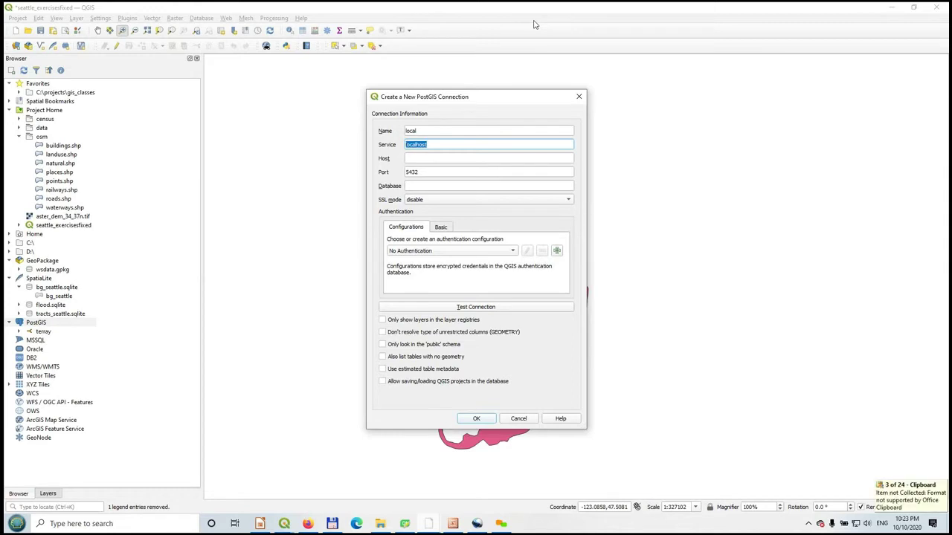
key("Tab")
key("ctrl+v")
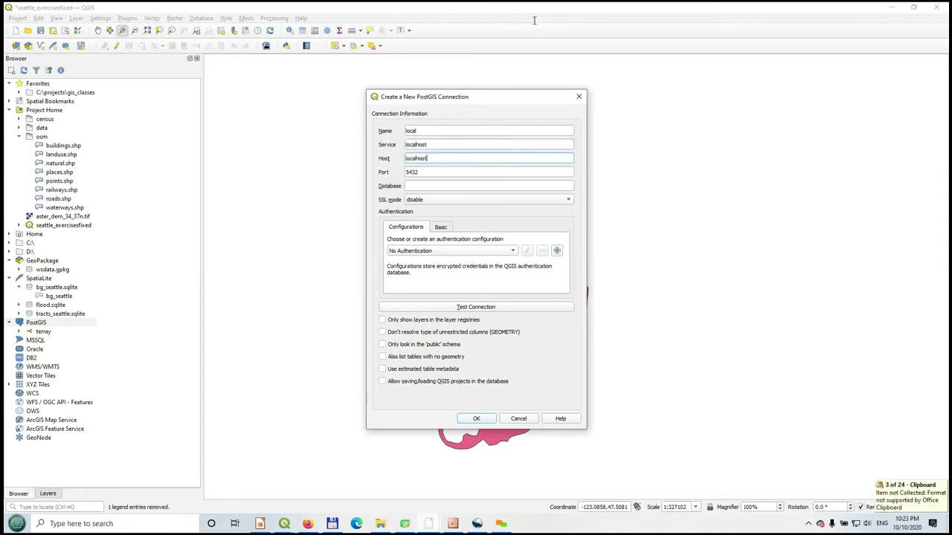
key("shift+Tab")
key("BackSpace")
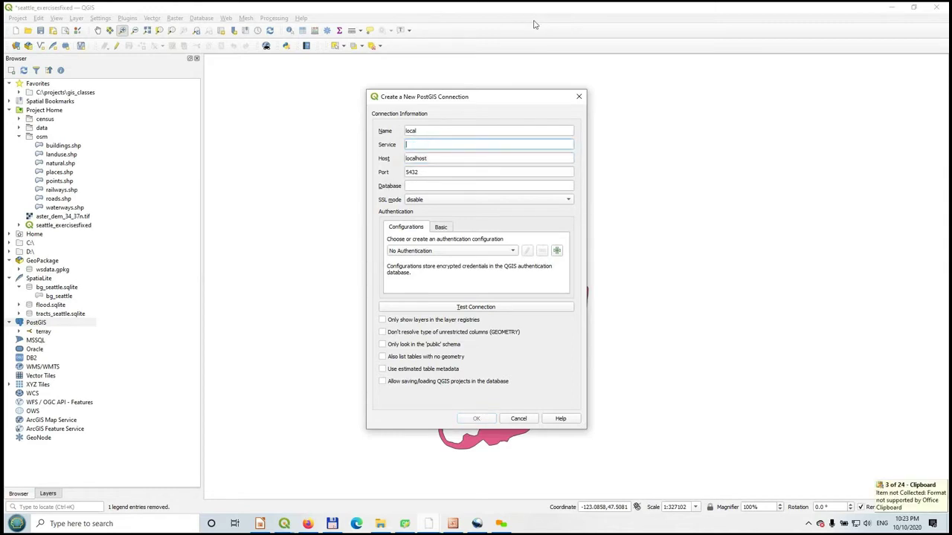
key("Tab")
key("Tab")
key("Tab")
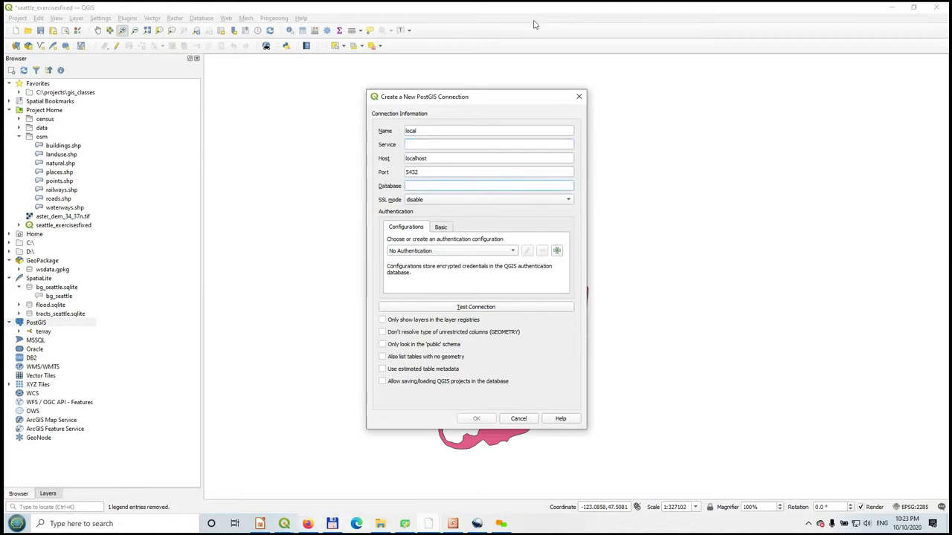
key("alt+Tab")
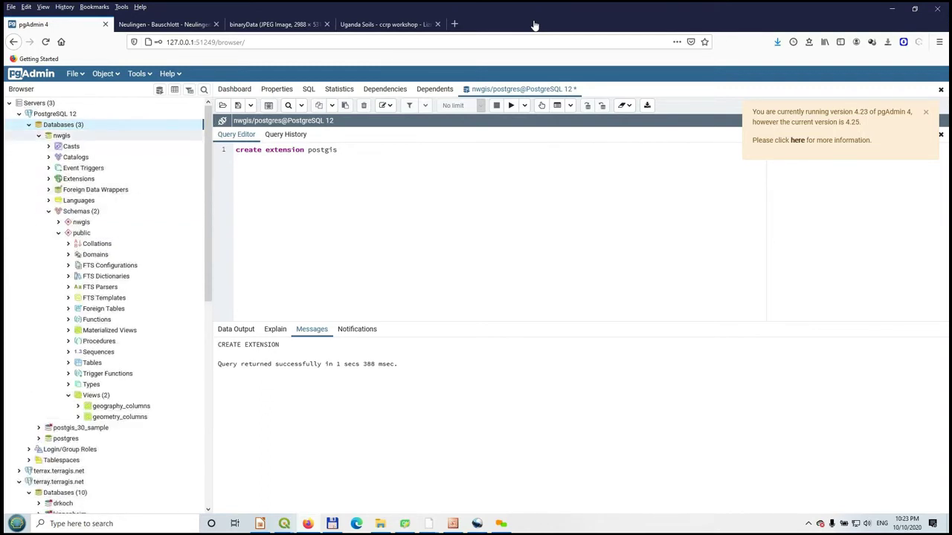
- Collapse nwgis in pgAdmin's database tree, then minimize Firefox to get back to QGIS
left_click(39, 136)
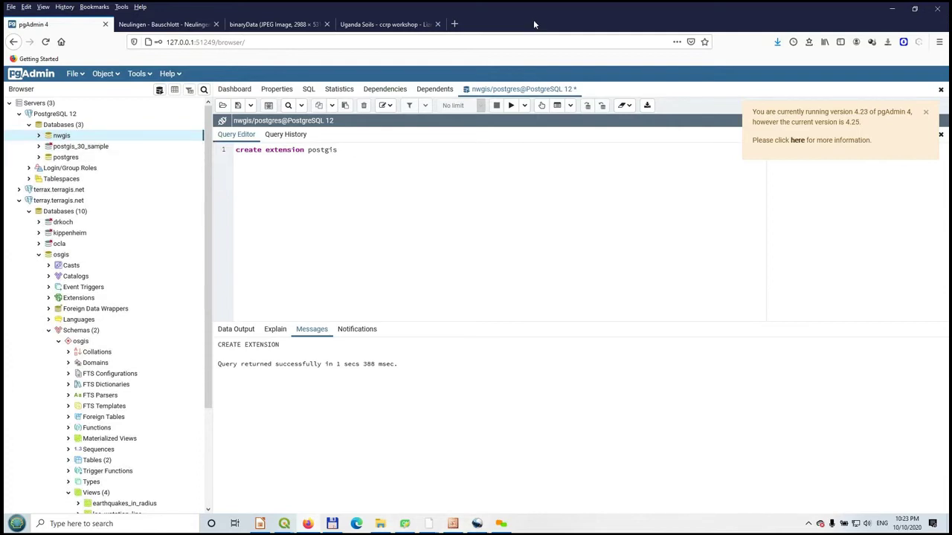
mouse_move(284, 523)
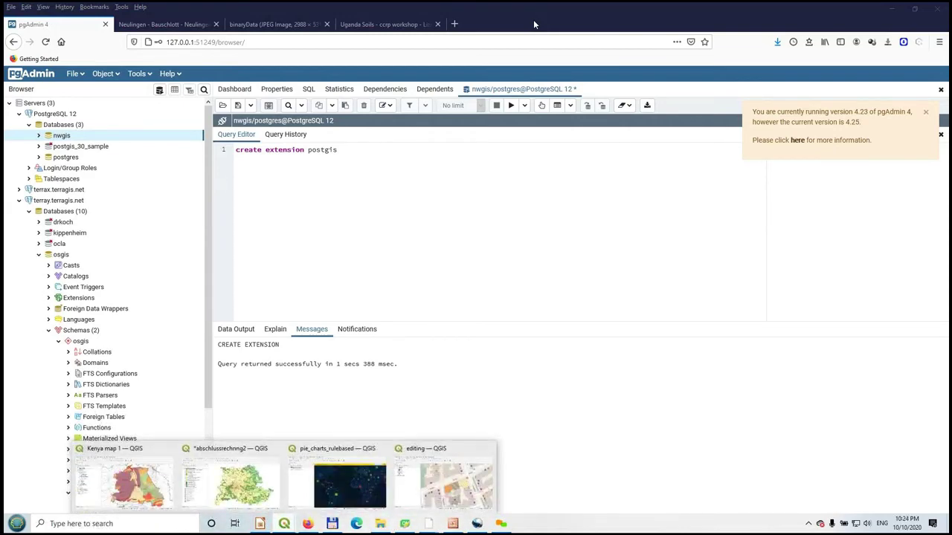
left_click(892, 9)
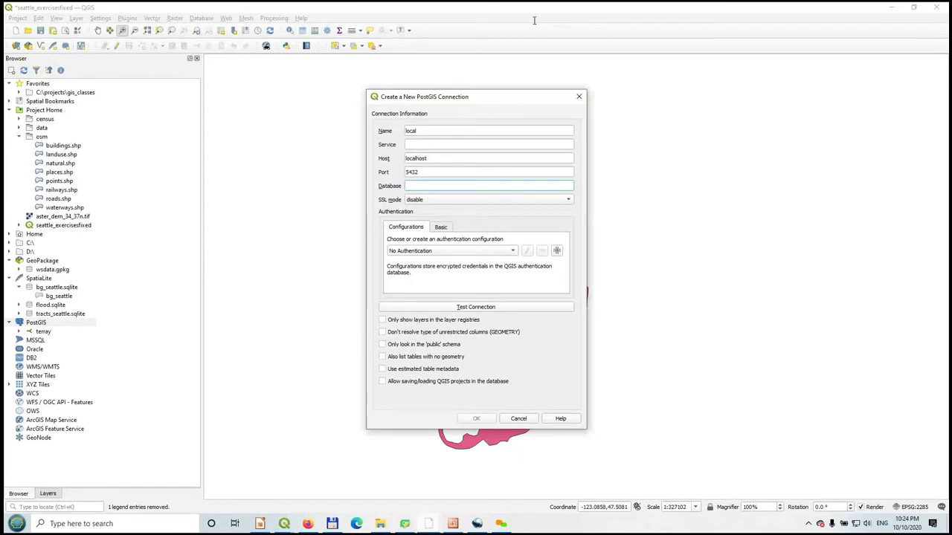
- Enter the nwgis database name, test with the database username and password, and save the connection
type("nycg")
type("is")
key("Return")
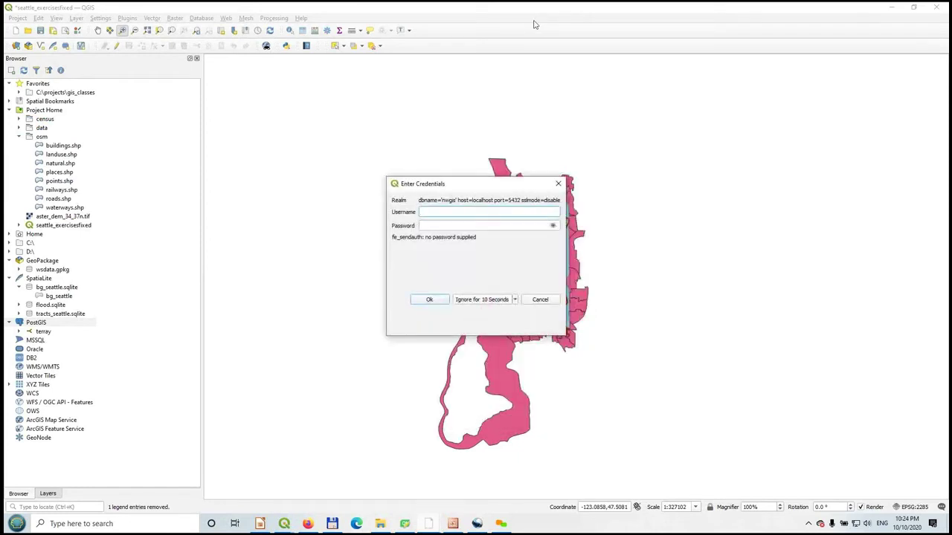
type("postgres")
key("Tab")
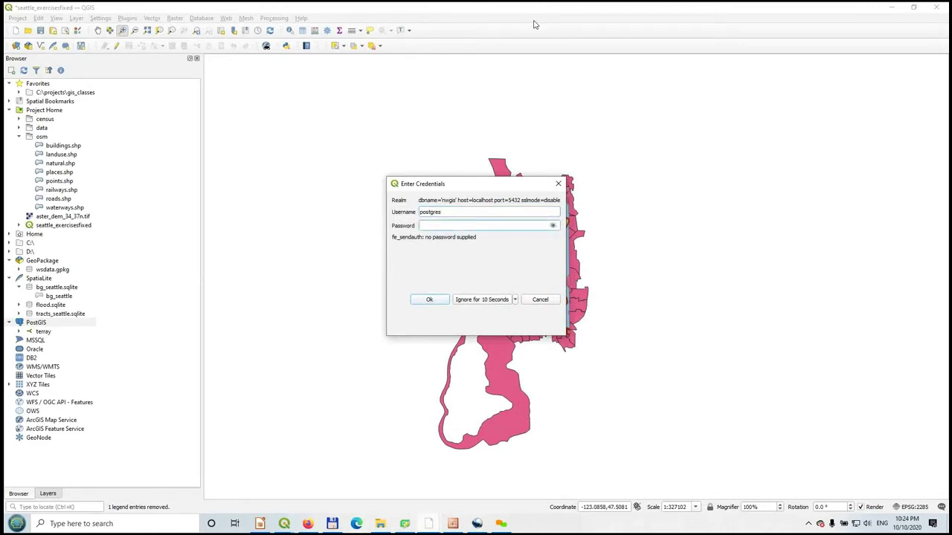
type("postgres")
key("Return")
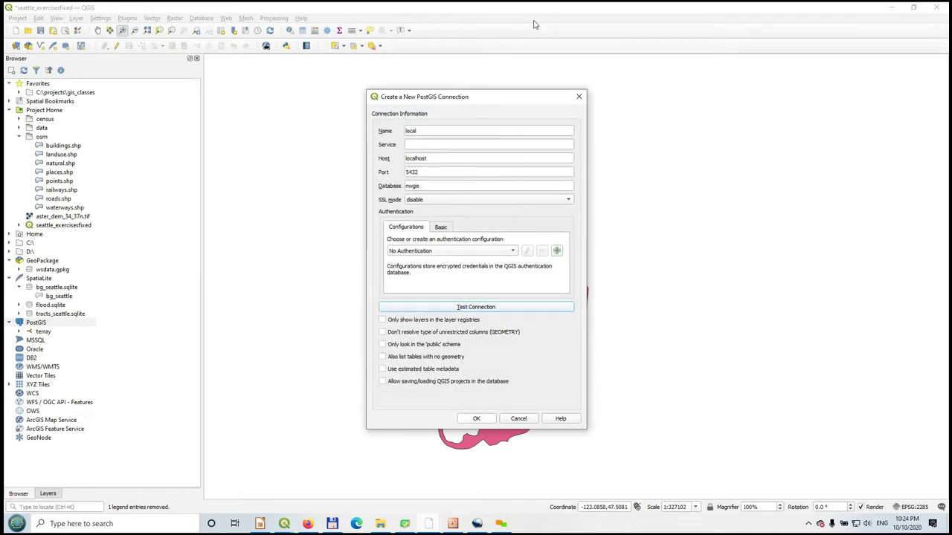
key("Return")
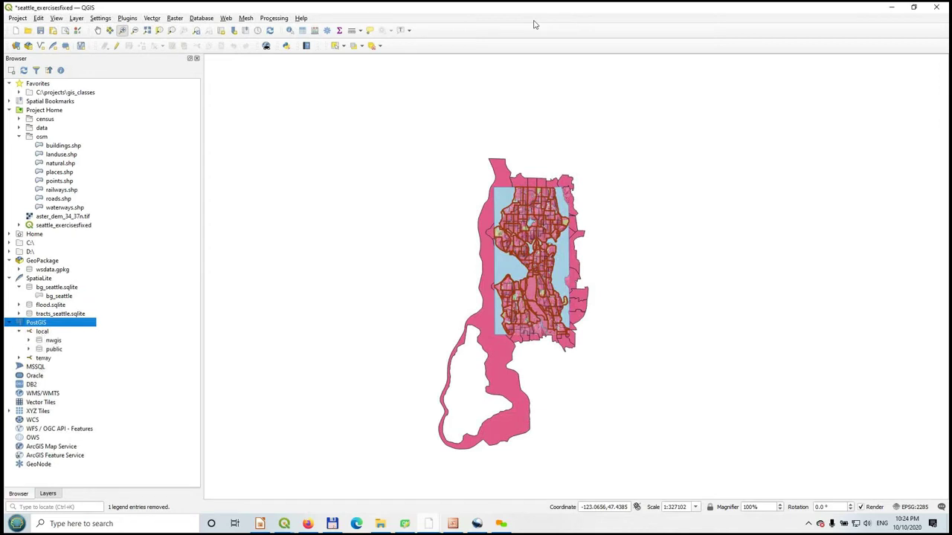
- Select the nwgis schema, return to the Layers list, select tracts_seattle, and open the Database menu
key("Down")
key("Down")
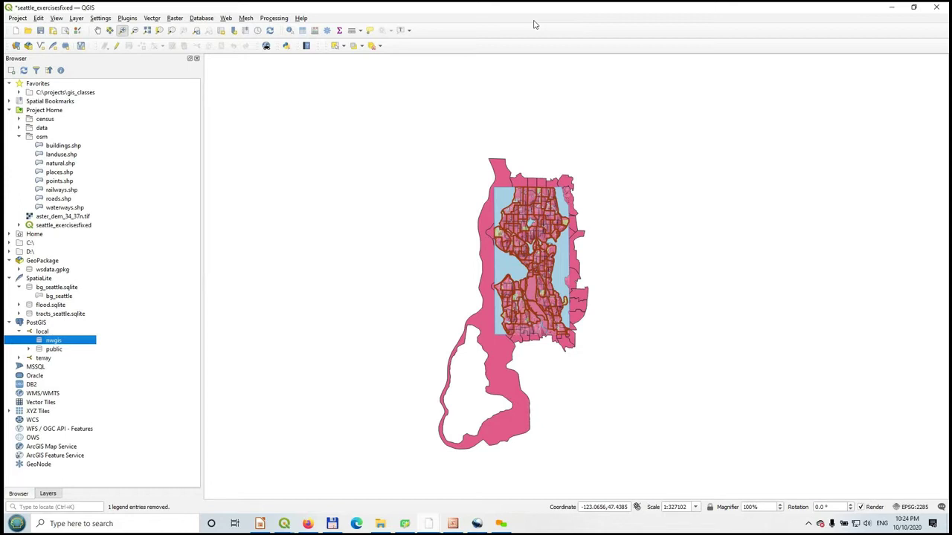
key("ctrl+1")
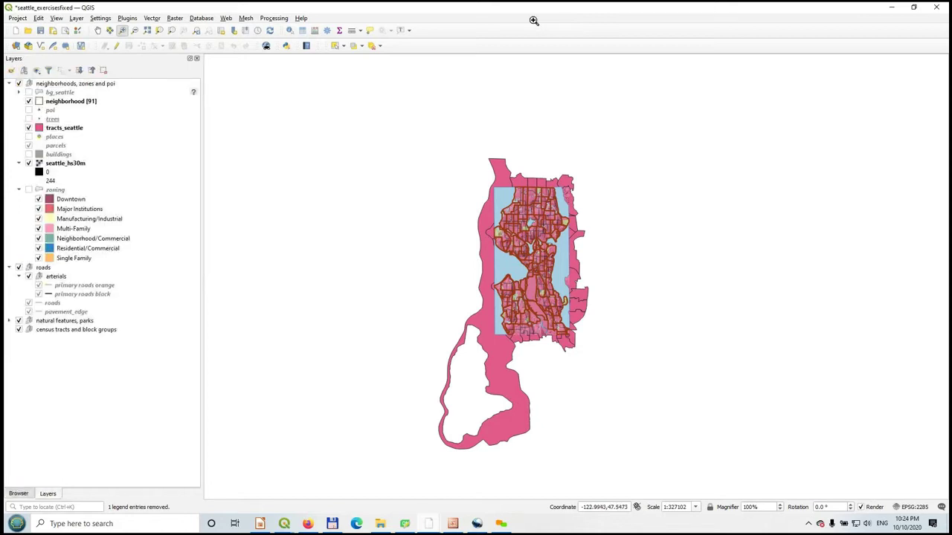
left_click(65, 128)
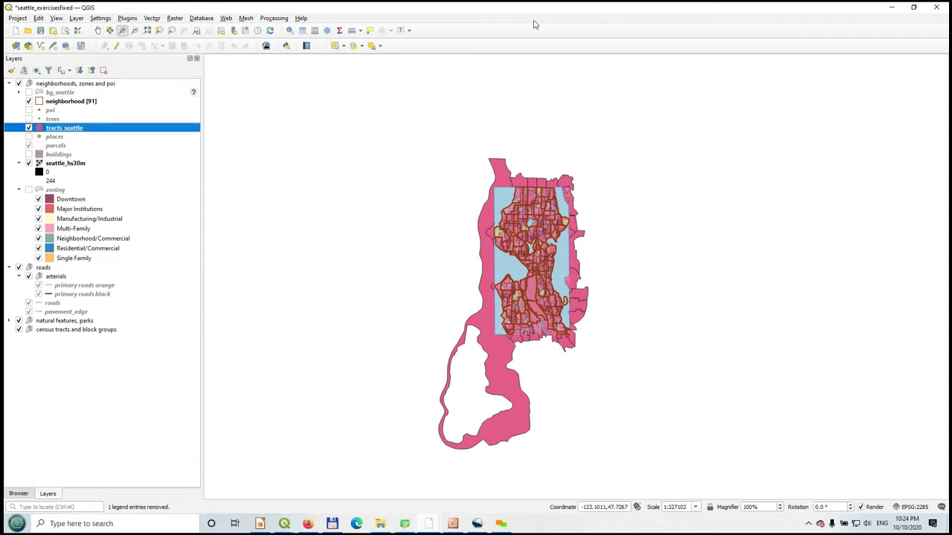
key("alt+d")
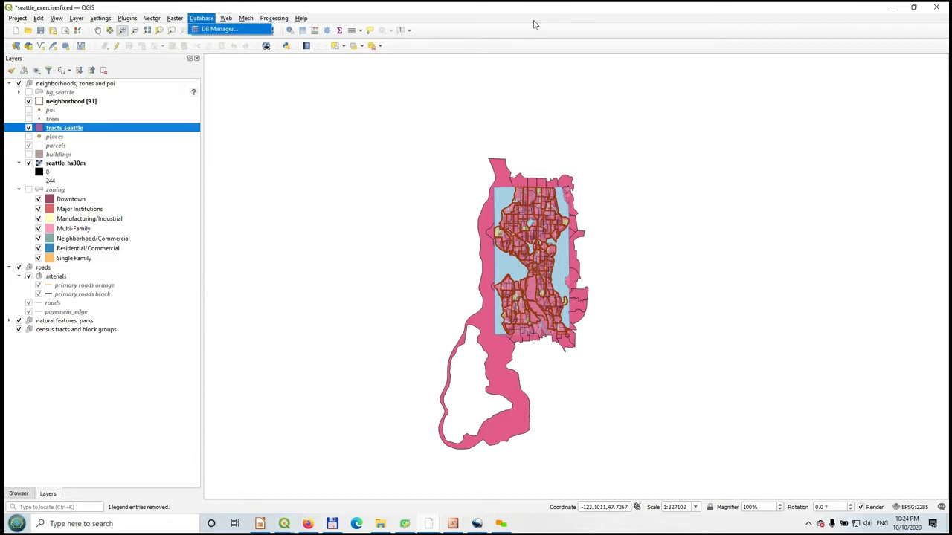
- In DB Manager, import the bg_seattle layer into the nwgis schema
key("Escape")
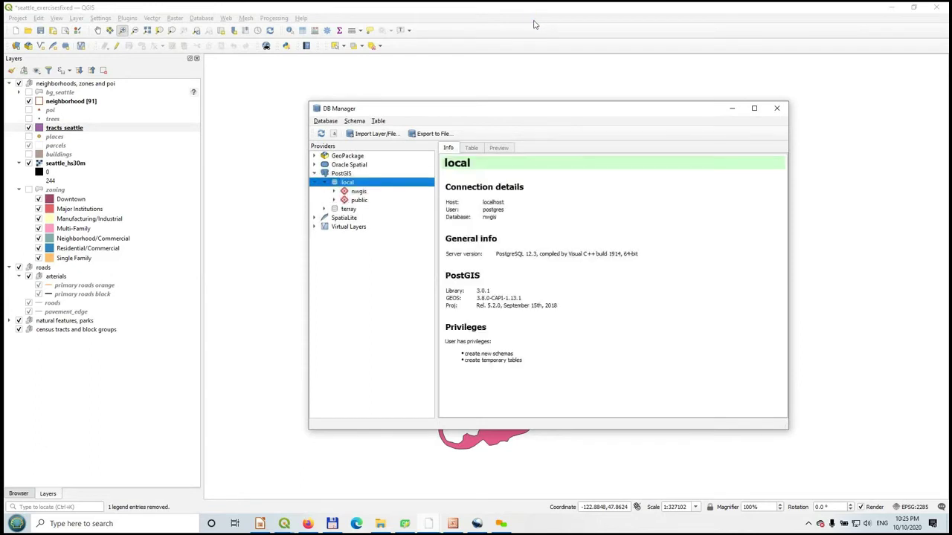
key("Down")
key("F2")
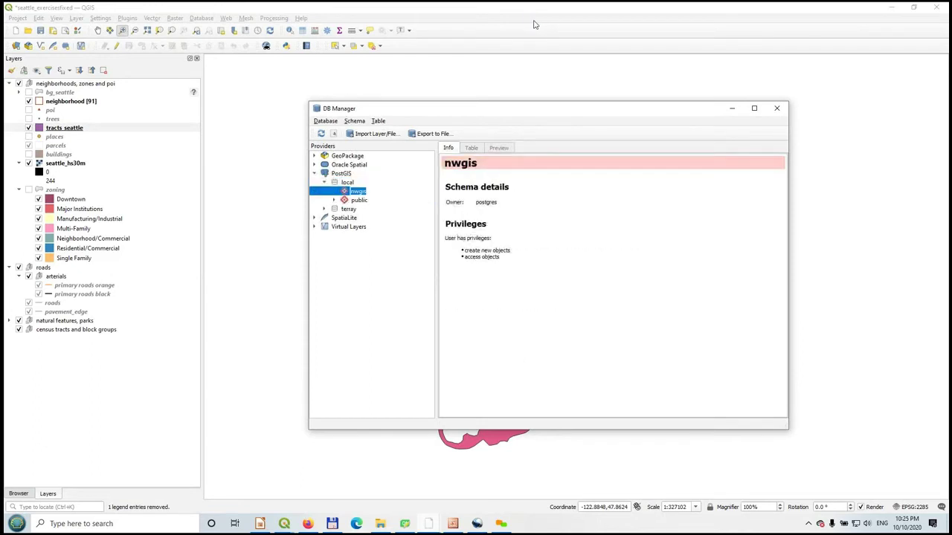
key("Down")
key("Left")
key("Down")
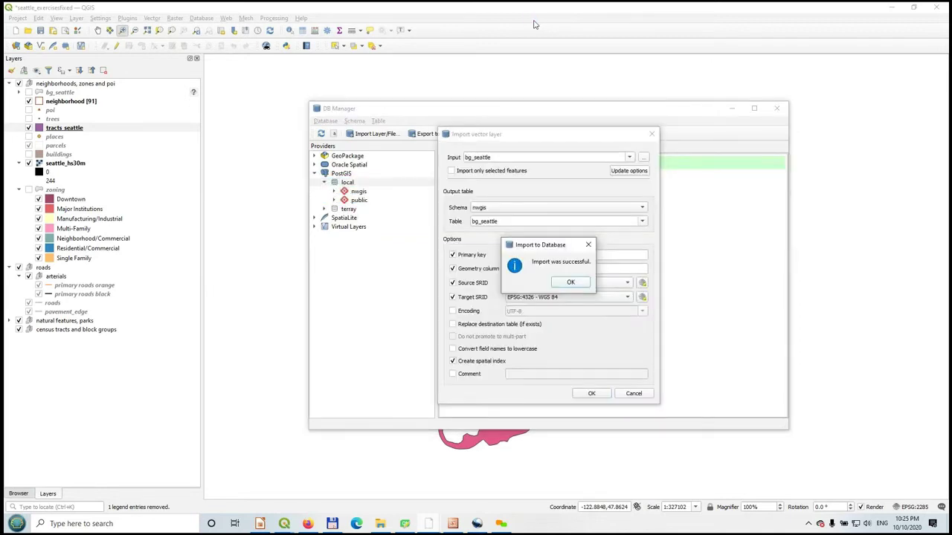
key("Return")
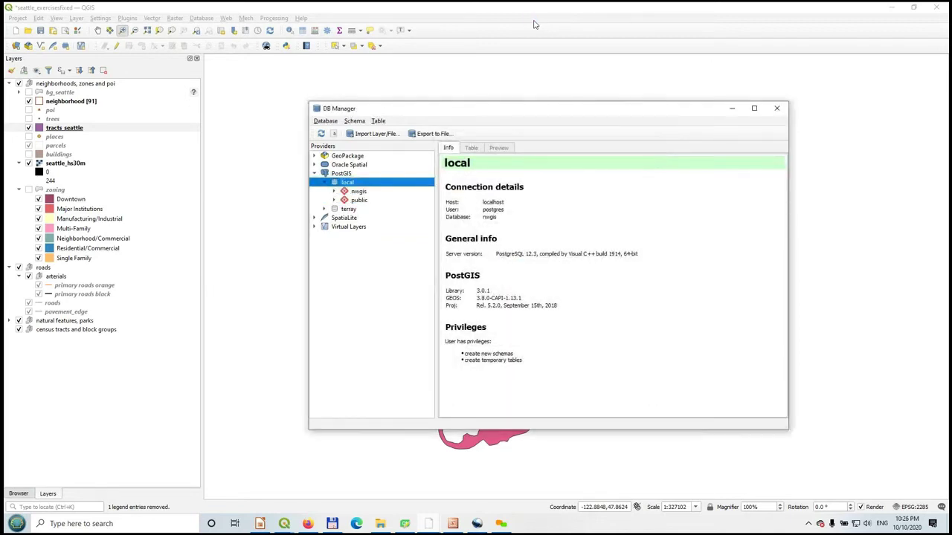
- Check that bg_seattle is listed under nwgis, close DB Manager, and show the Browser panel
key("Down")
key("Right")
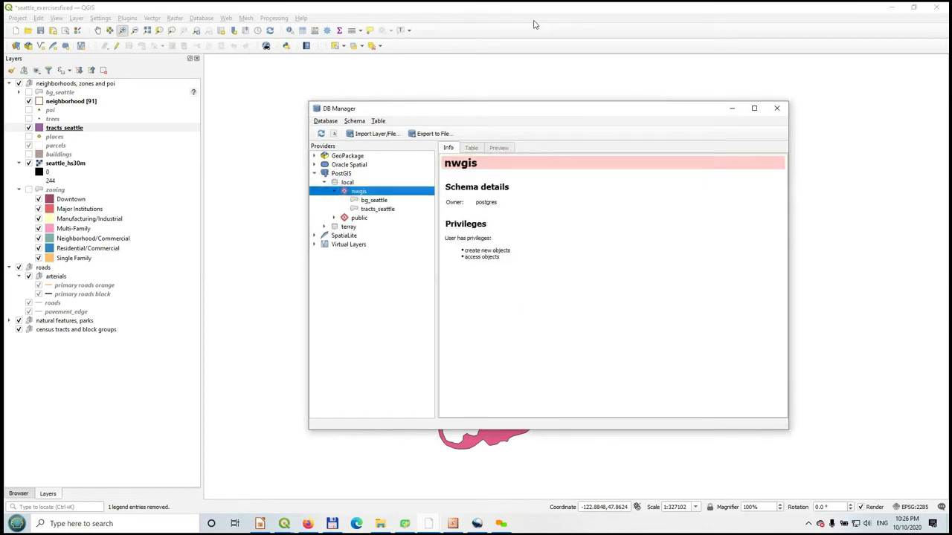
key("Down")
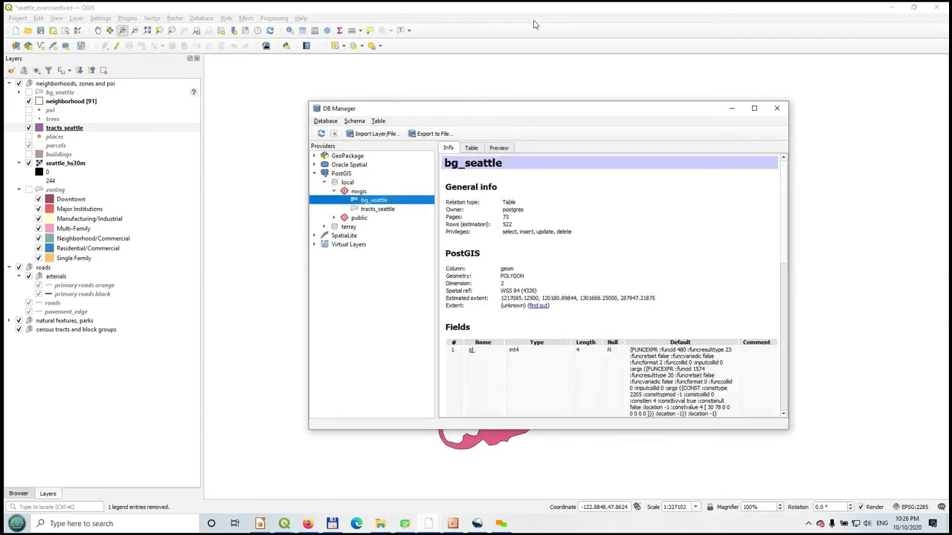
left_click(776, 108)
left_click(18, 494)
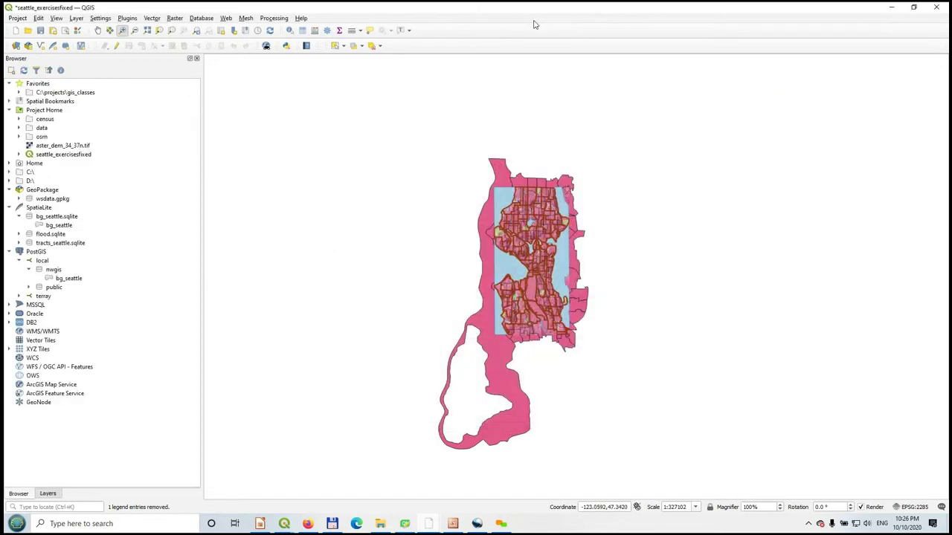
- Refresh the nwgis schema and add its bg_seattle table to the map
right_click(54, 269)
left_click(78, 275)
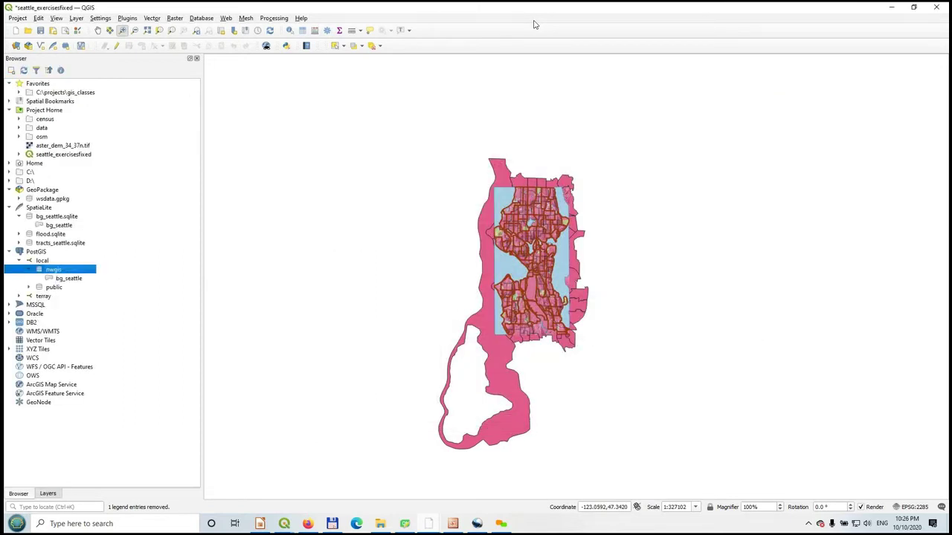
key("Down")
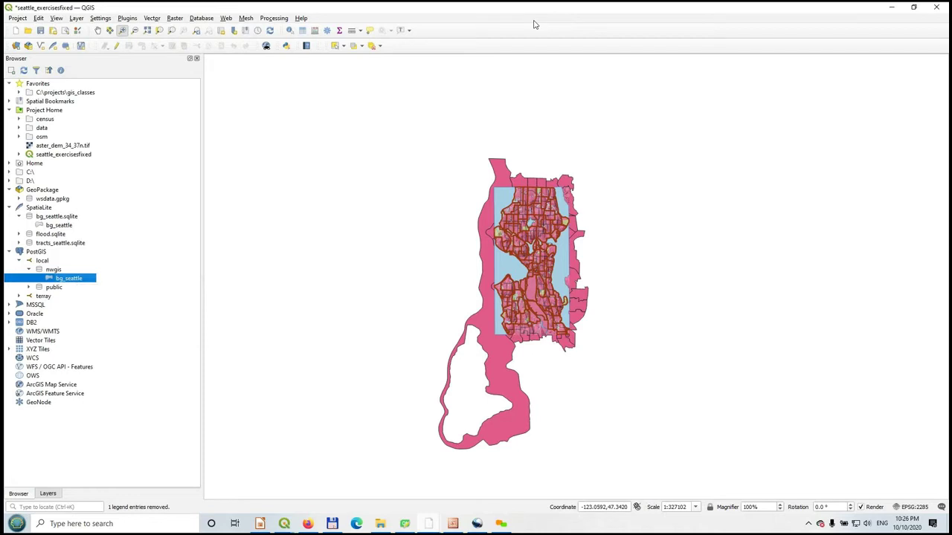
left_click_drag(74, 278, 465, 308)
- Hide tracts_seattle and seattle_hs30m, zoom to bg_seattle then into central Seattle, and hide bg_seattle
key("ctrl+1")
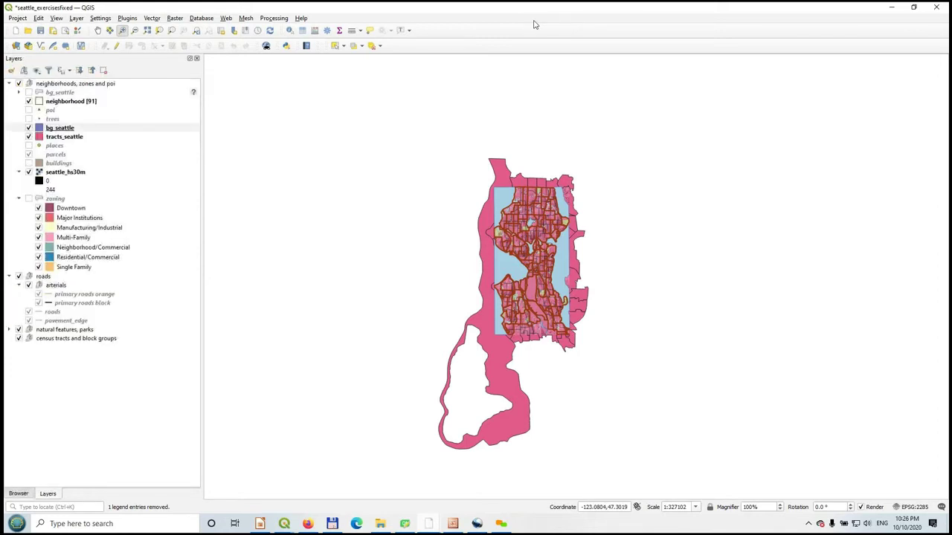
left_click(29, 137)
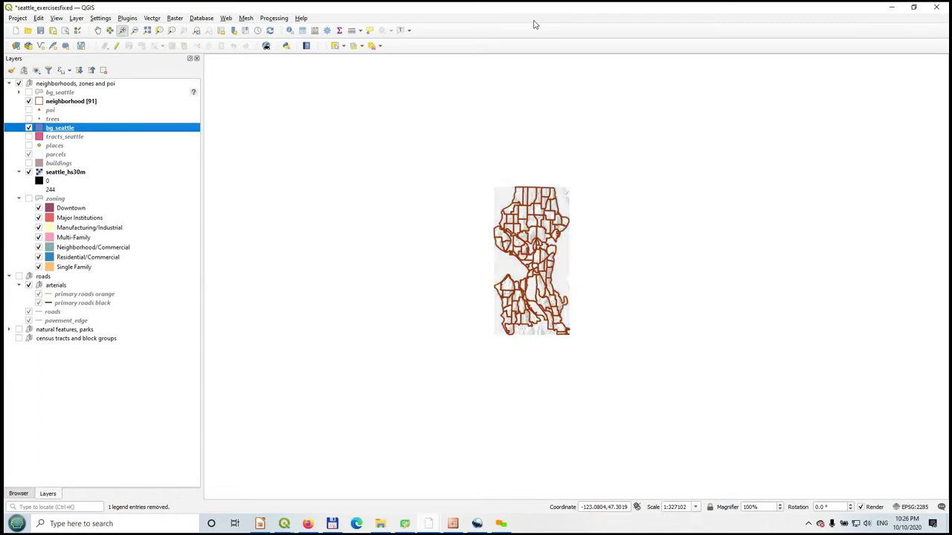
left_click(29, 172)
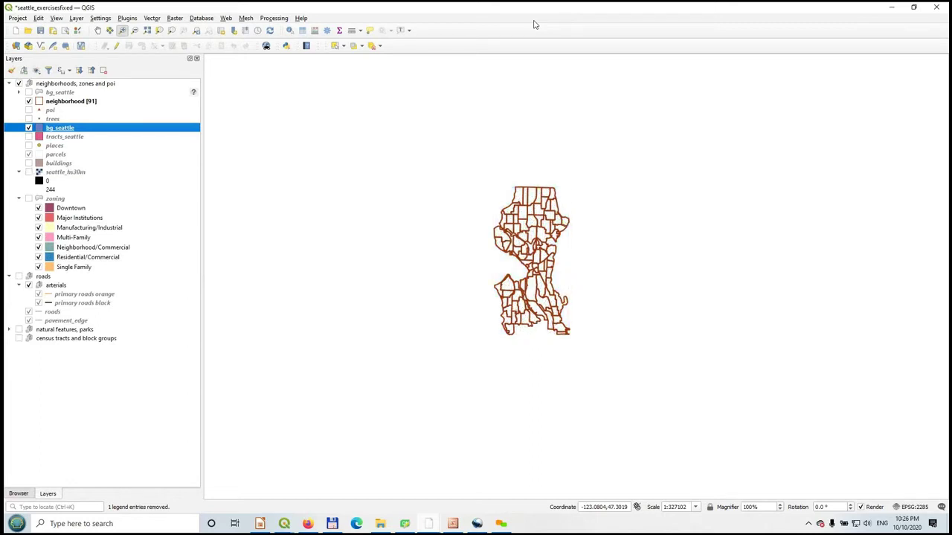
left_click(52, 119)
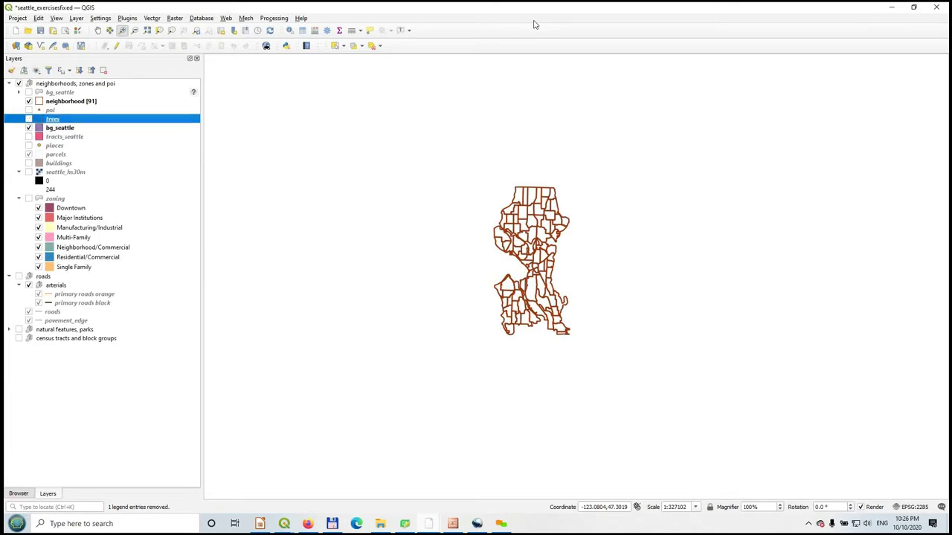
key("Down")
right_click(61, 128)
left_click(91, 132)
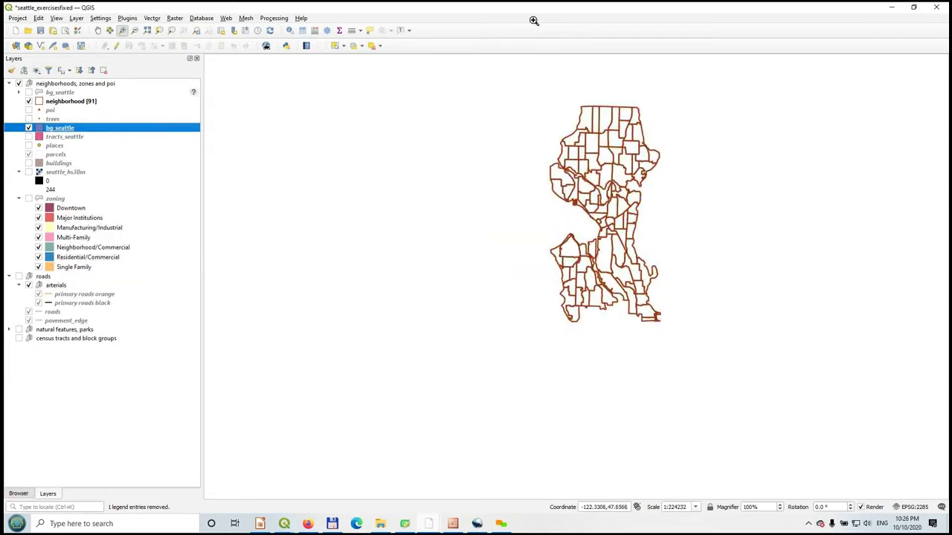
left_click_drag(570, 161, 639, 231)
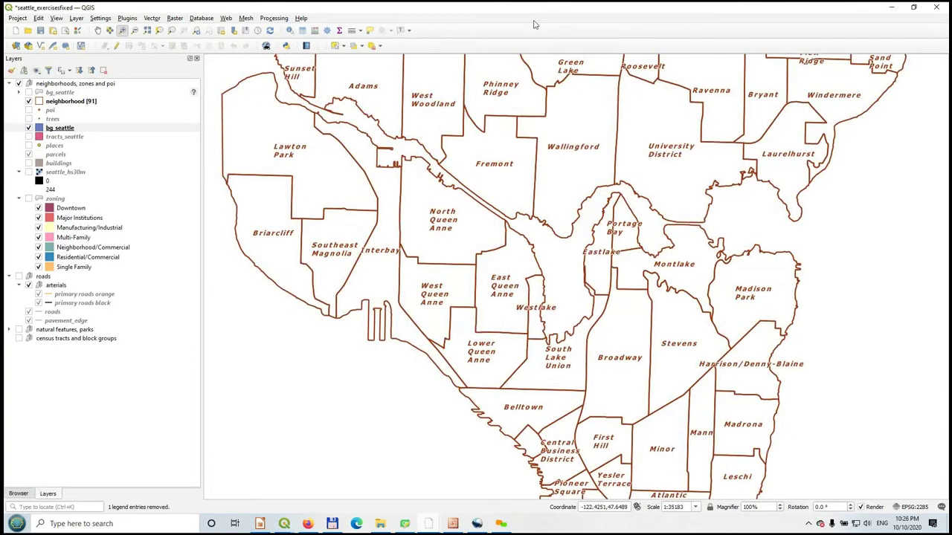
key("space")
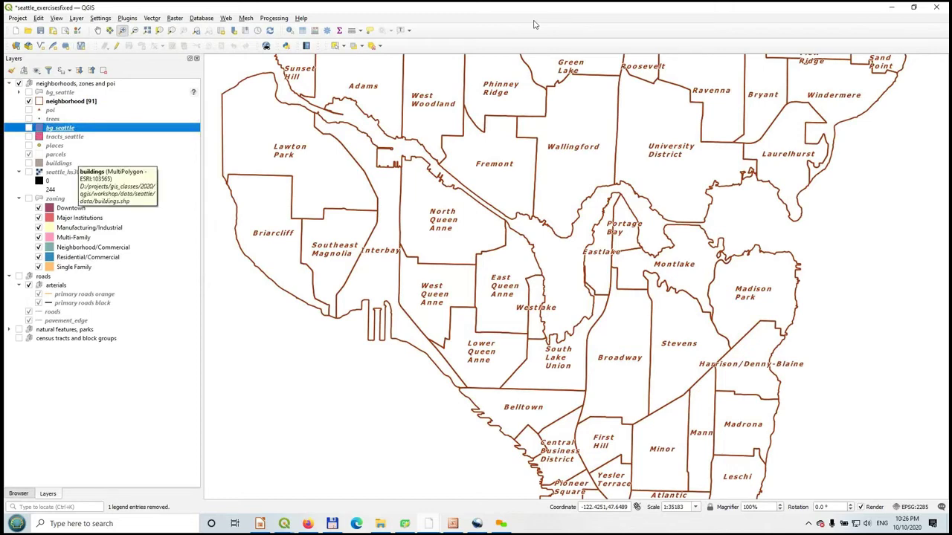
- Remove the bg_seattle layer from the project, confirming the prompt
key("Menu")
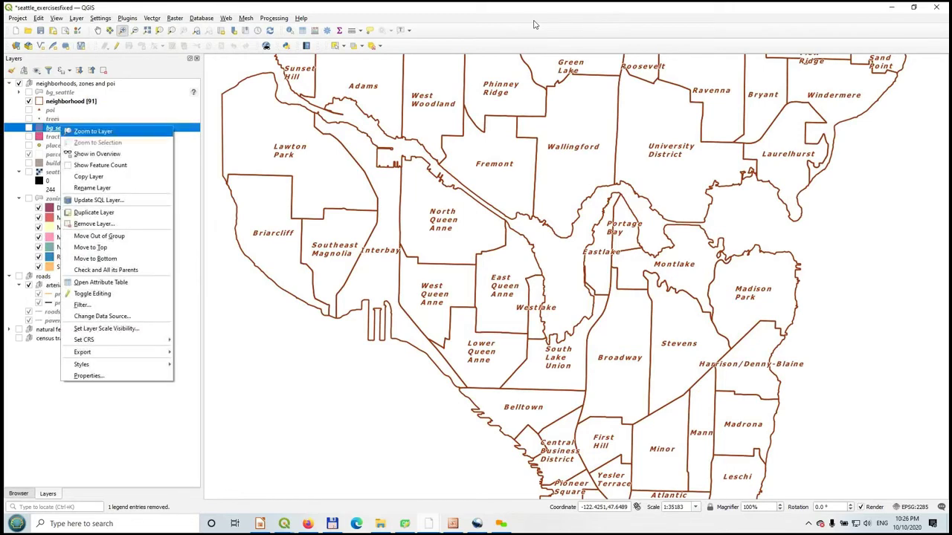
key("Down")
key("Down")
key("Down")
key("Down")
key("Down")
key("Down")
key("Down")
key("Return")
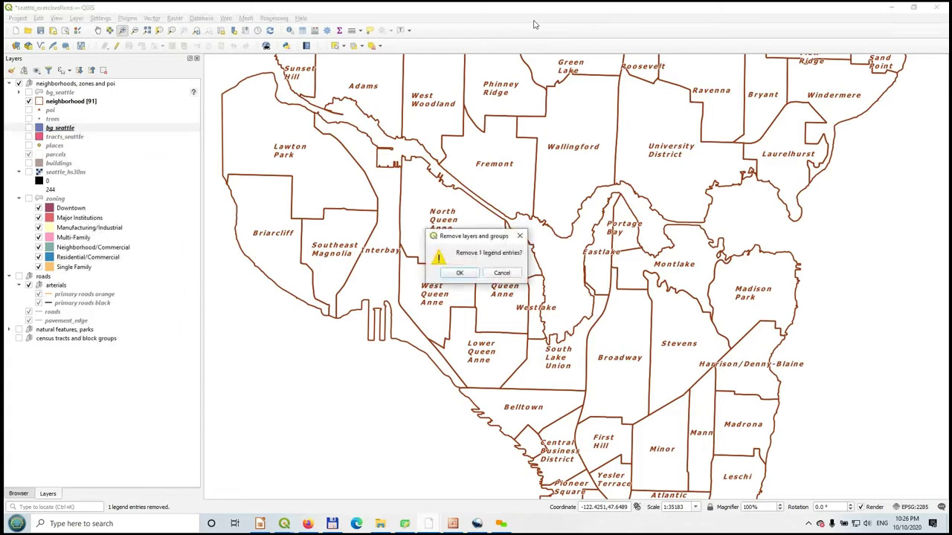
key("Return")
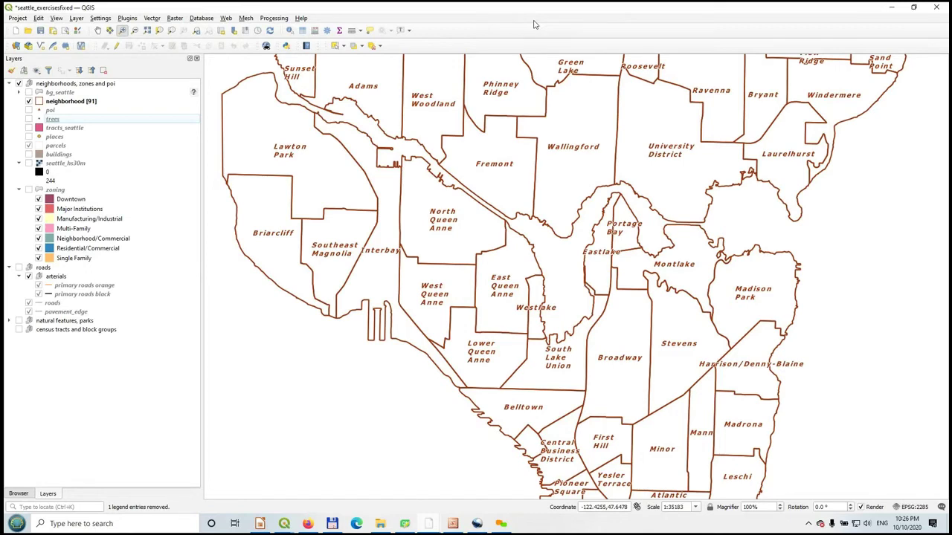
key("alt+j")
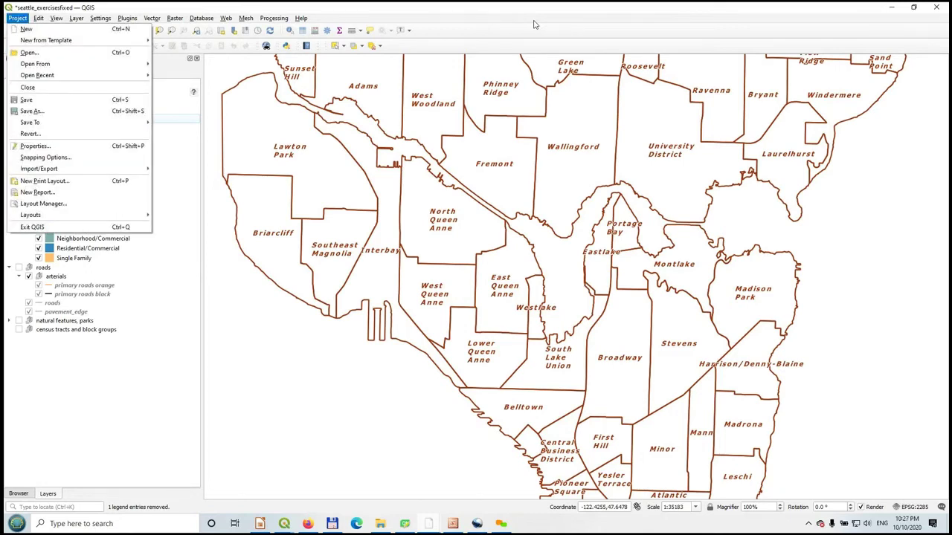
key("Down")
key("Down")
key("Down")
key("Down")
key("Down")
key("Down")
key("Down")
key("Down")
key("Down")
key("Down")
key("Down")
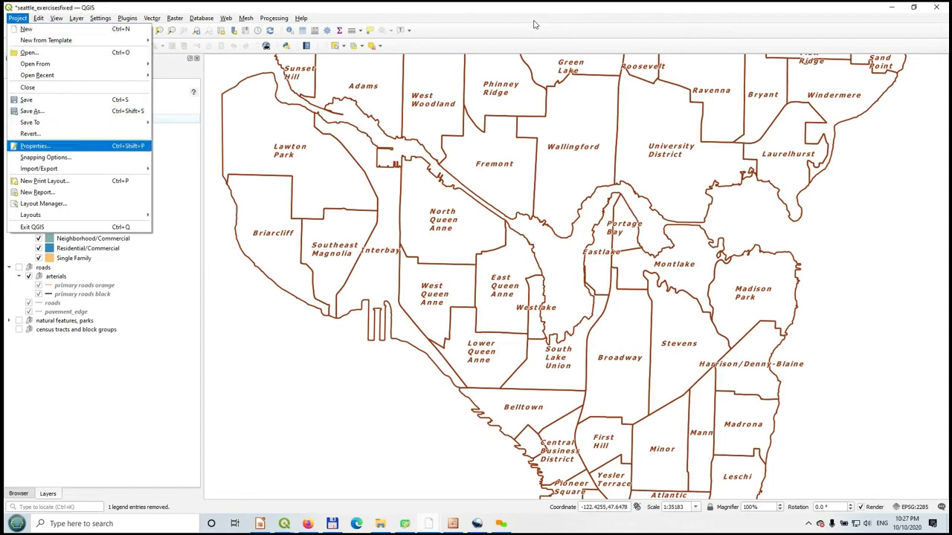
key("Escape")
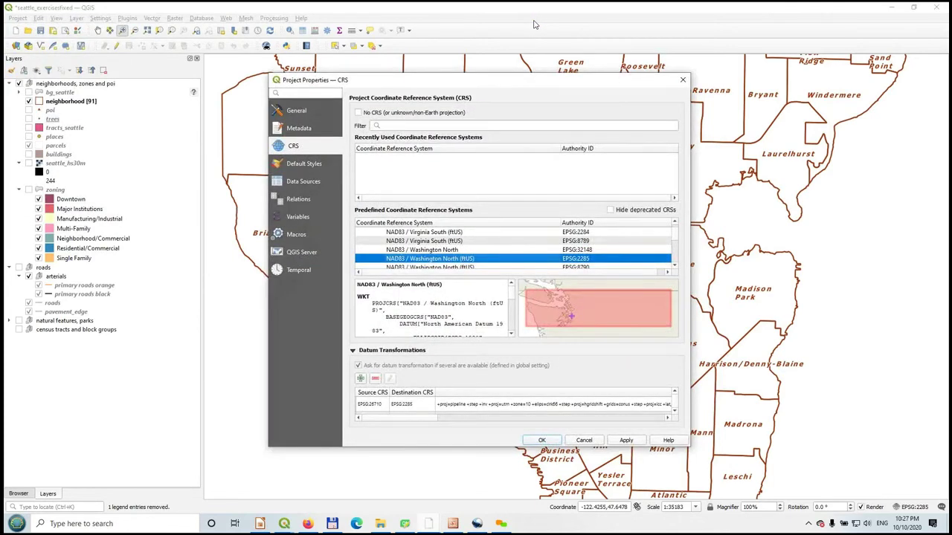
key("Up")
key("Up")
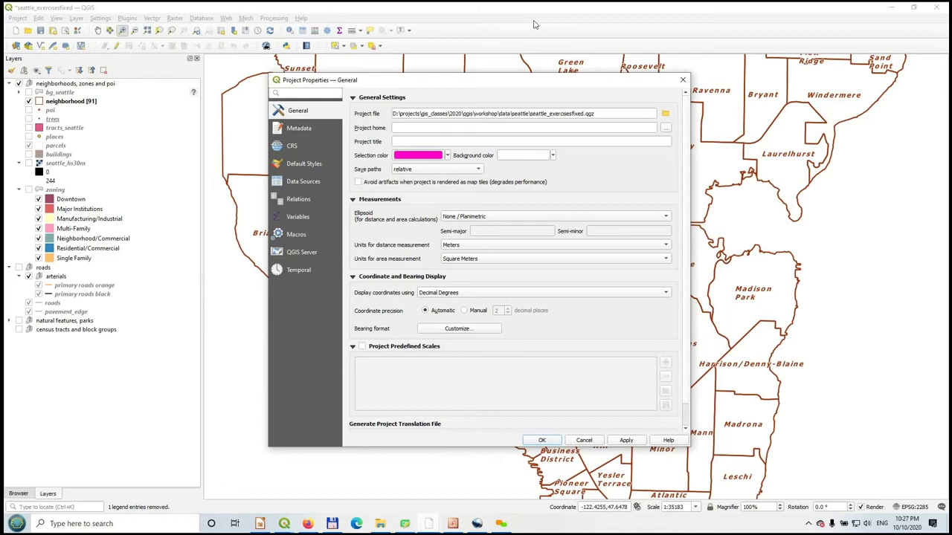
key("Return")
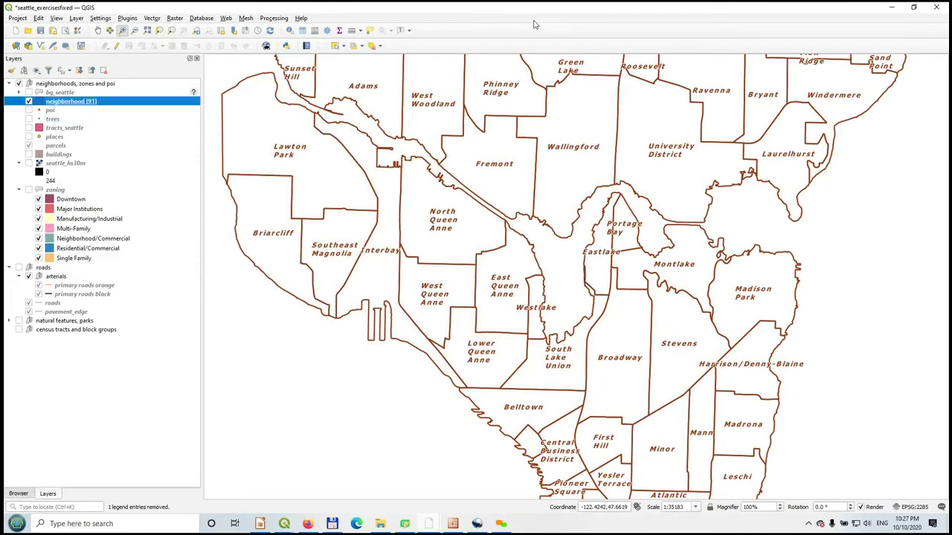
- Open the neighborhood layer's properties and switch its symbology to Categorized by S_HOOD
right_click(70, 101)
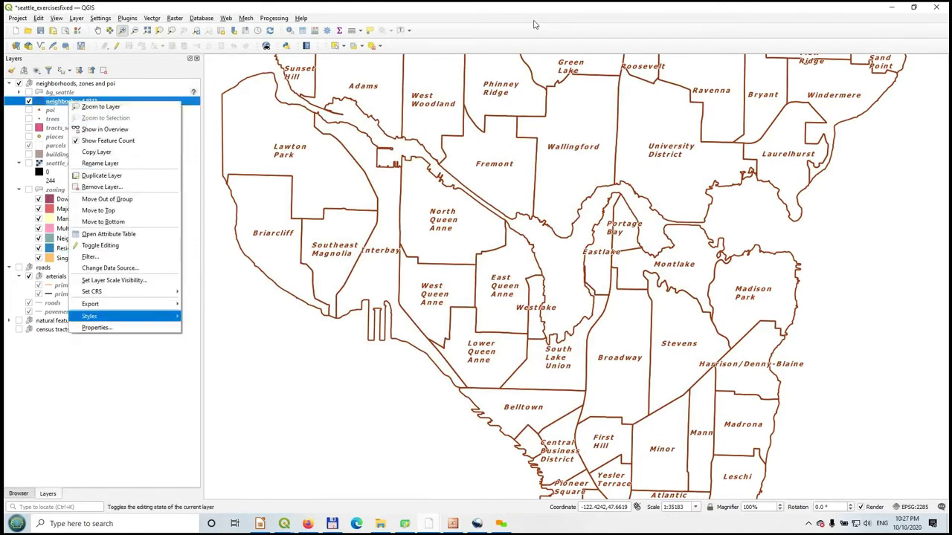
key("Return")
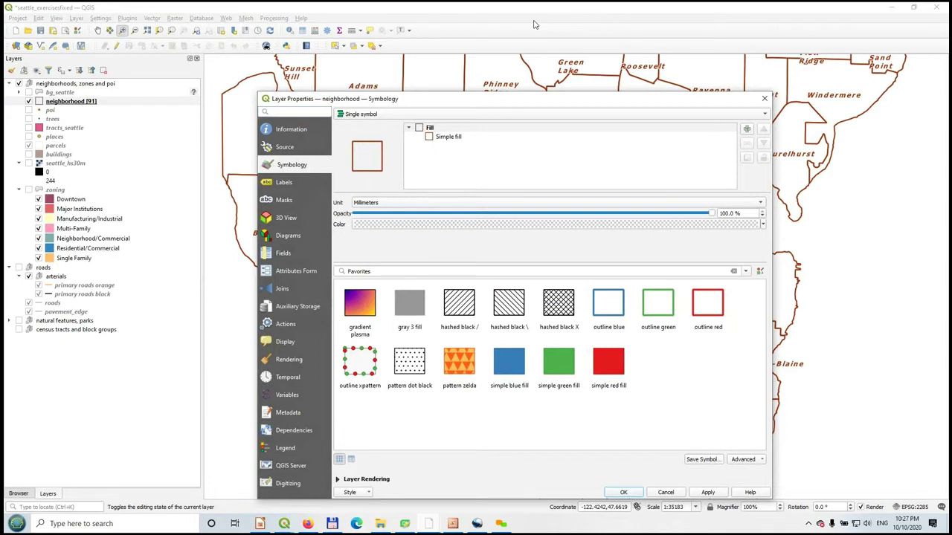
left_click(449, 136)
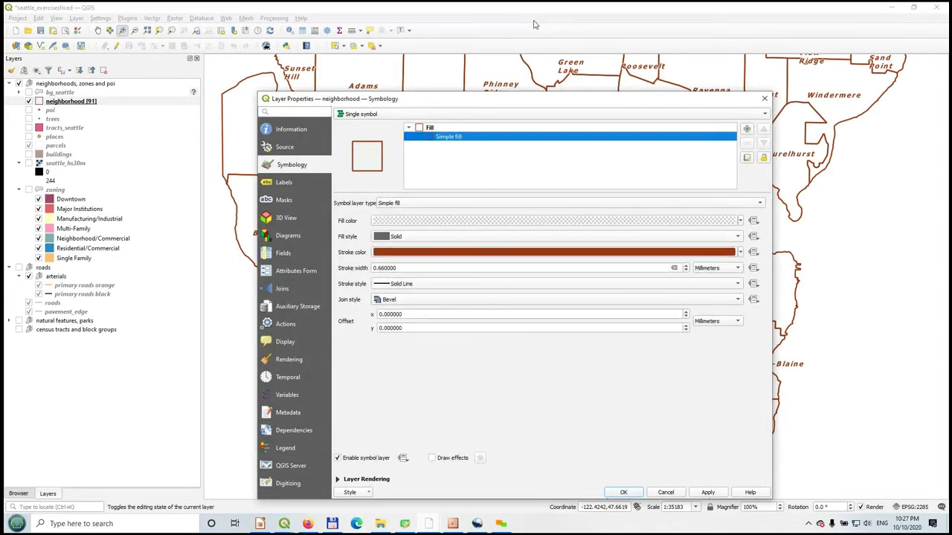
left_click(550, 113)
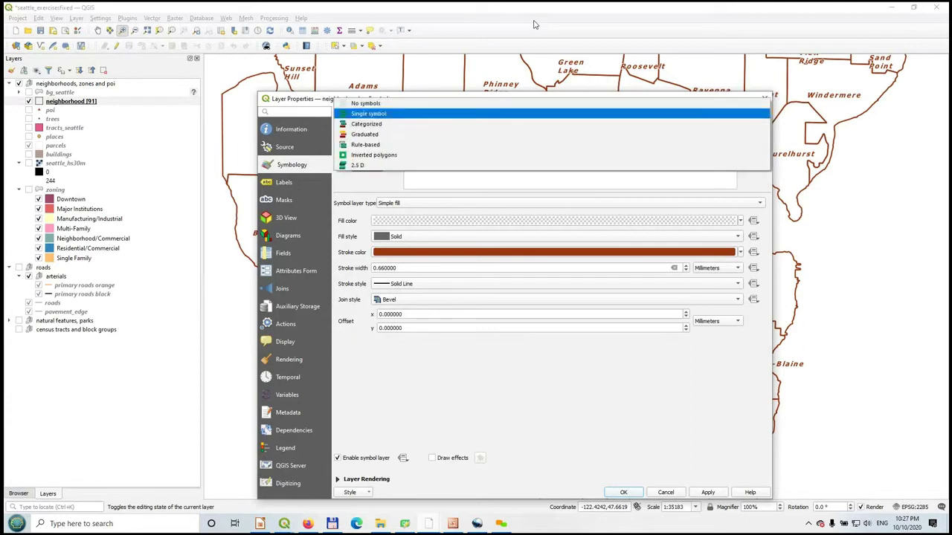
key("Up")
key("Return")
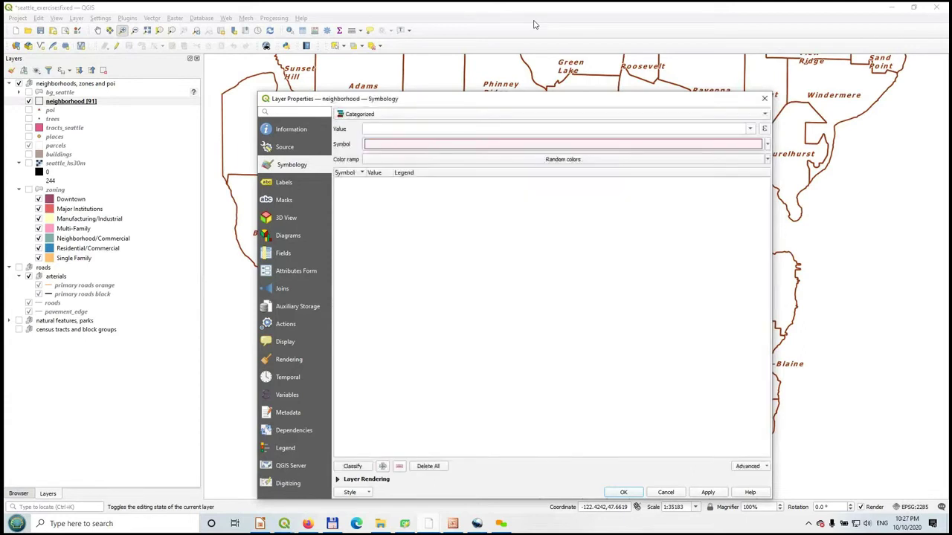
left_click(750, 128)
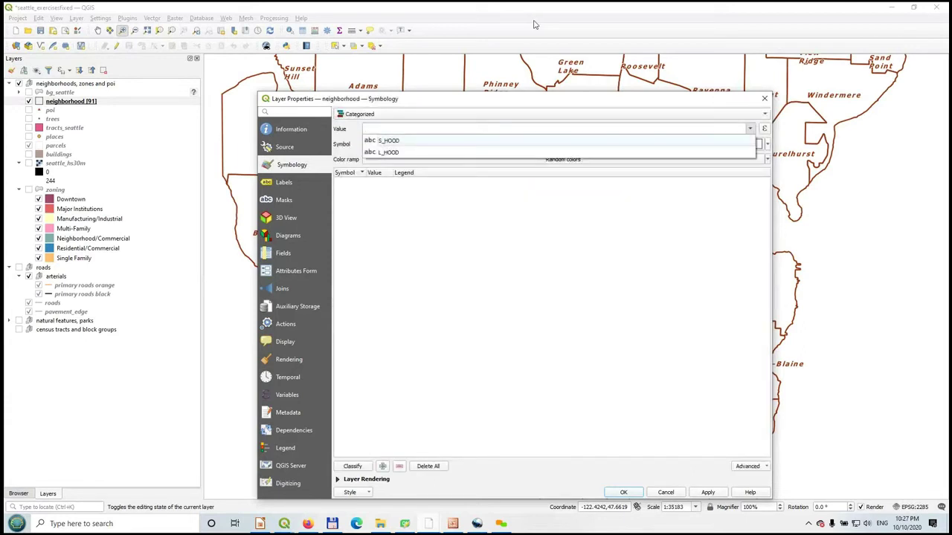
key("Down")
key("Up")
key("Return")
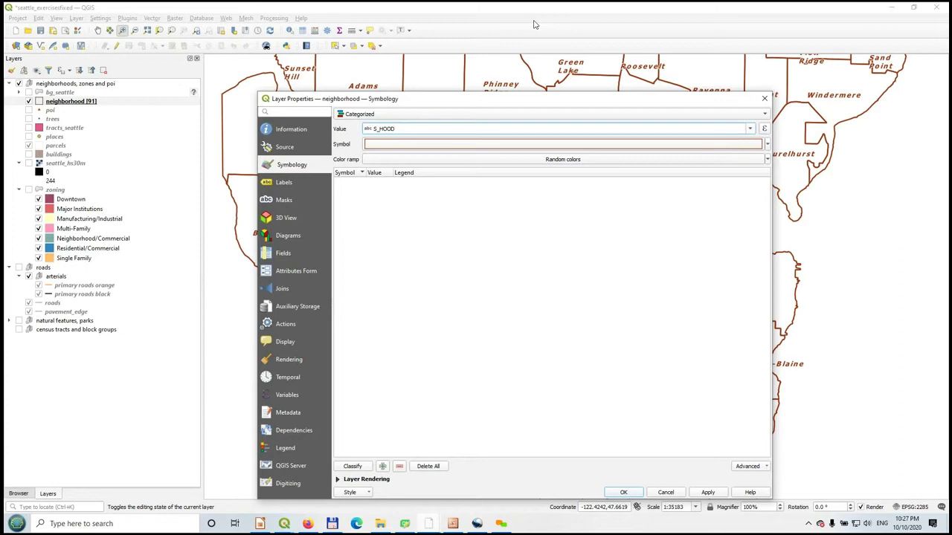
- Change the category field to L_HOOD, classify into 17 coloured classes, and apply
key("alt+Down")
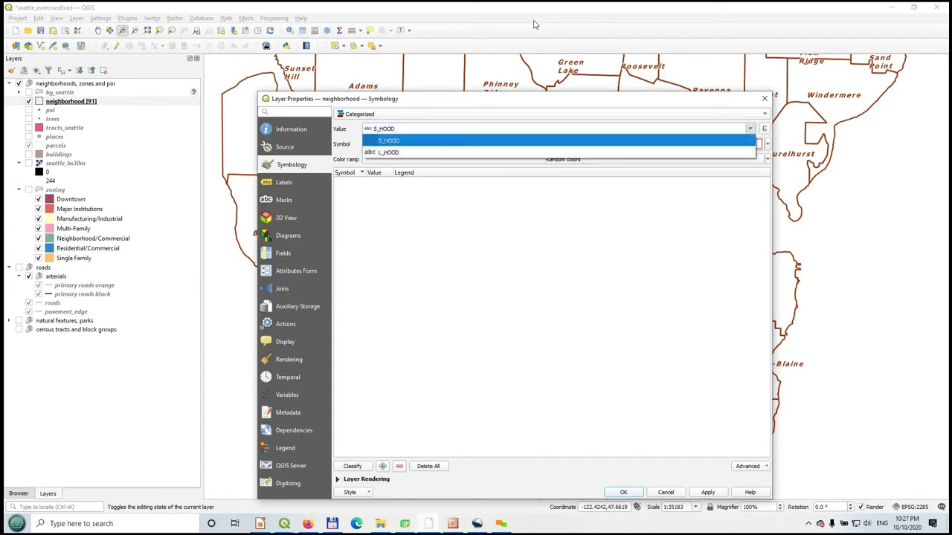
key("Down")
key("Return")
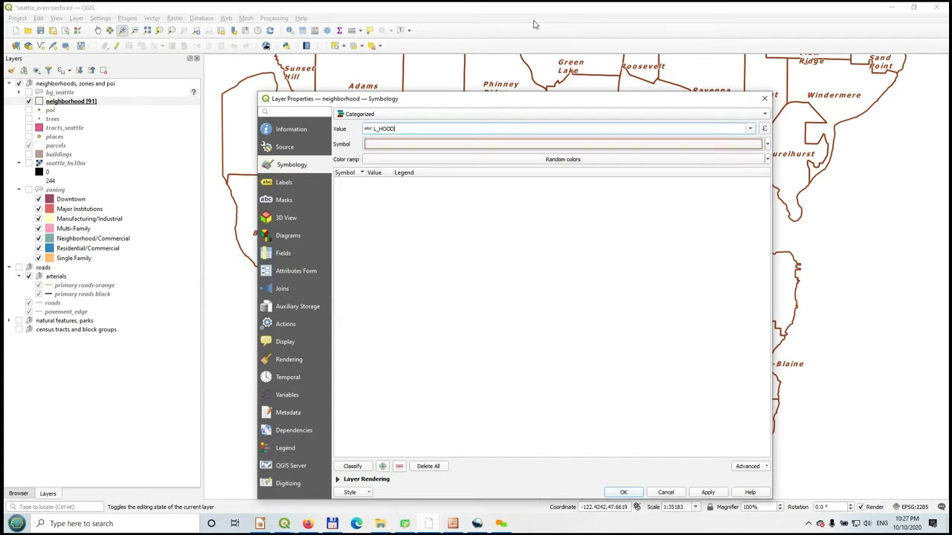
key("alt+c")
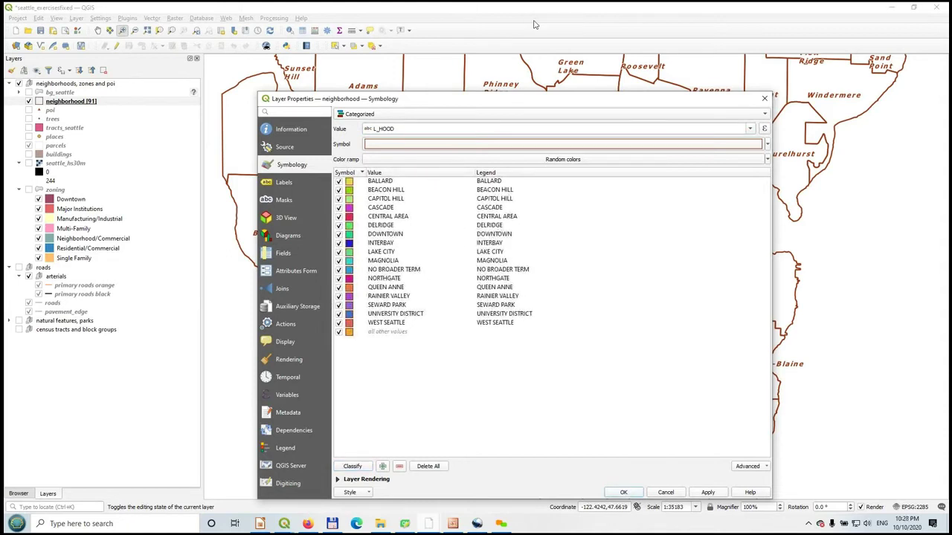
key("alt+a")
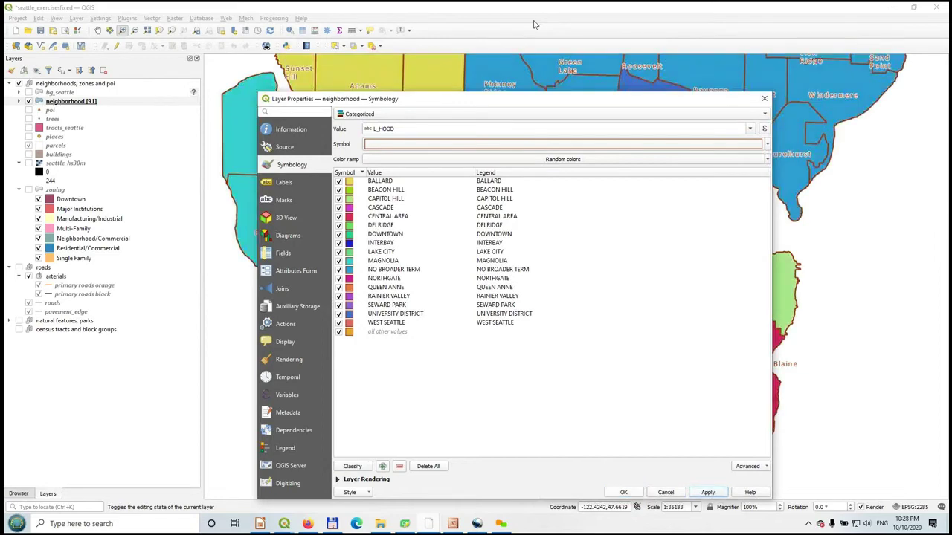
key("Return")
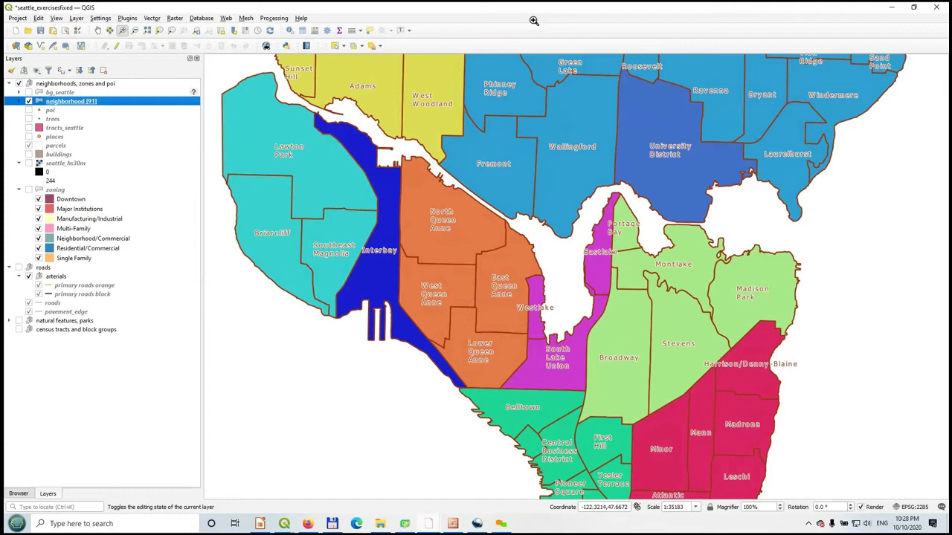
- Open the Layer Styling panel and dock it as a tab among the left side panels
right_click(533, 25)
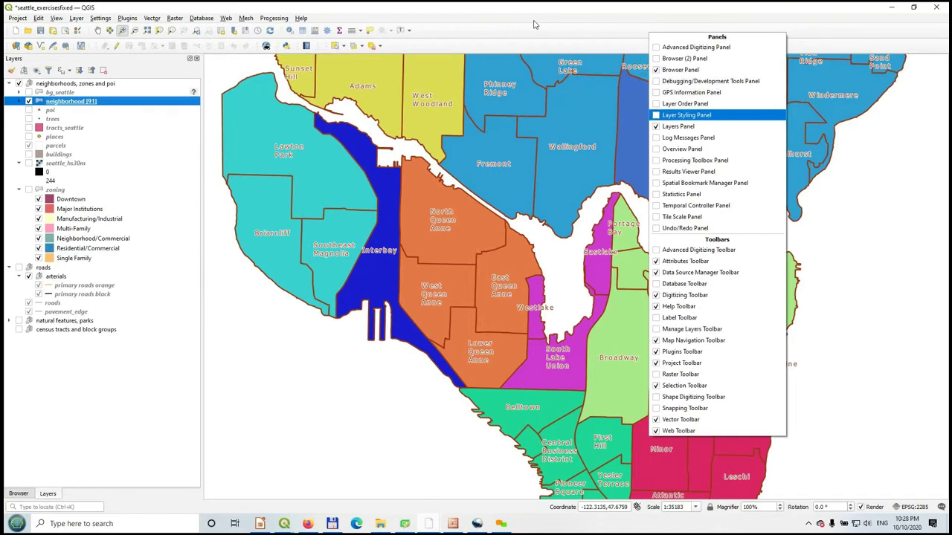
key("Return")
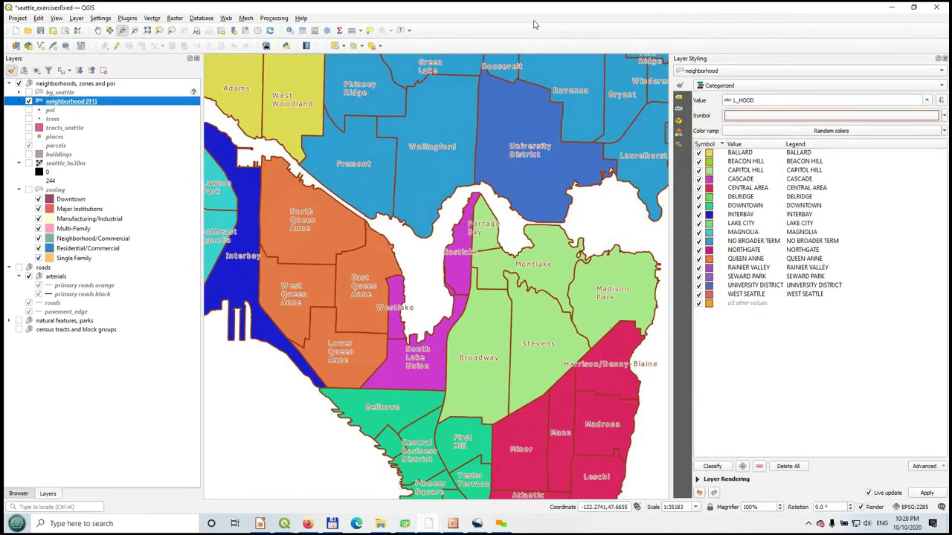
left_click_drag(713, 58, 26, 136)
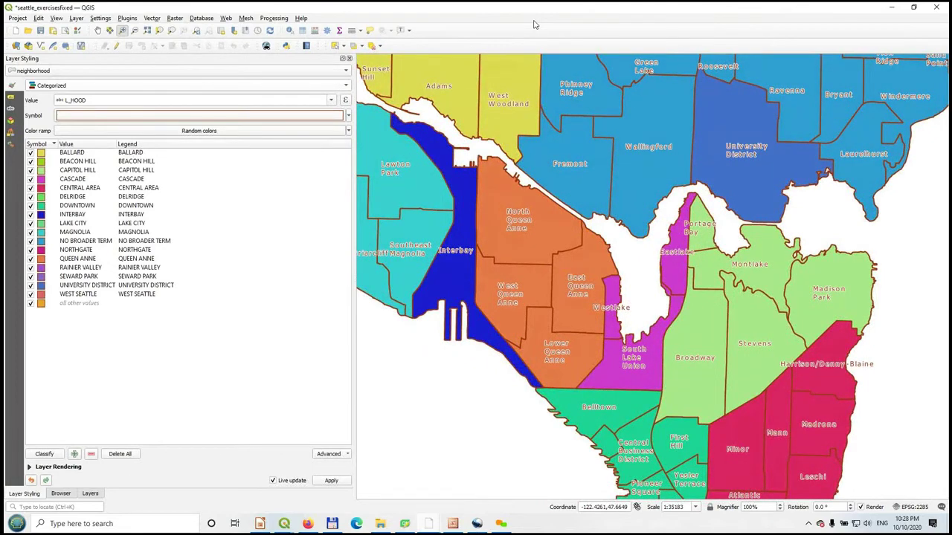
left_click(61, 494)
left_click(90, 494)
left_click_drag(61, 493, 19, 493)
left_click(70, 493)
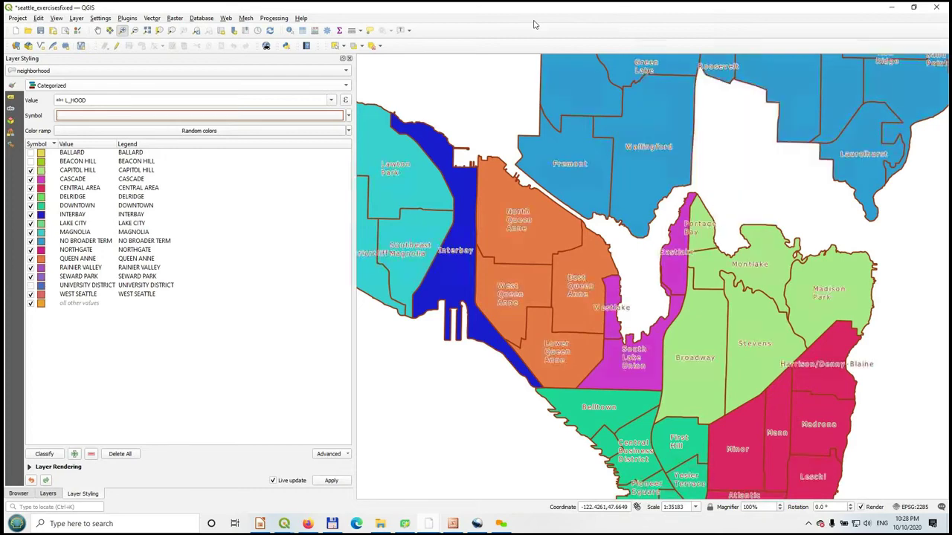
- Re-enable University District, change its fill to pink (#f6136a), and narrow the styling panel
key("space")
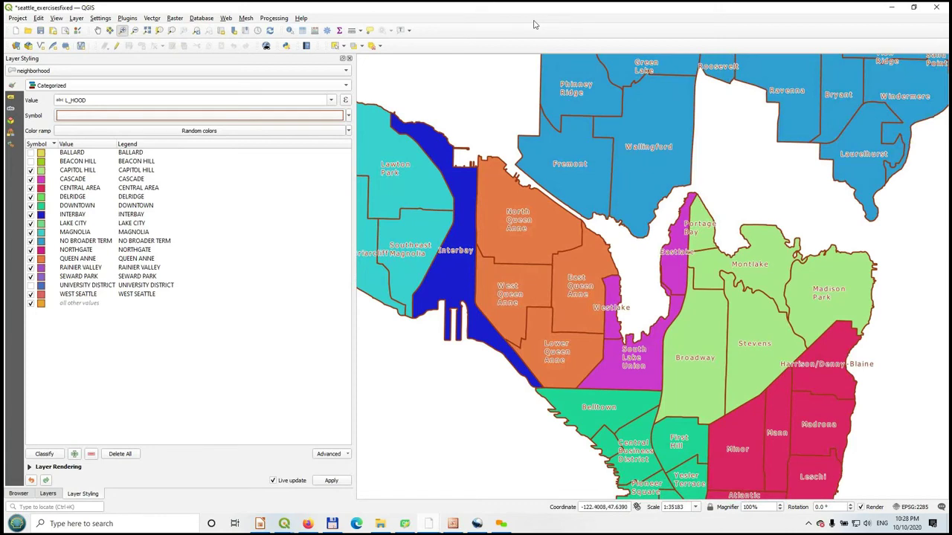
key("Return")
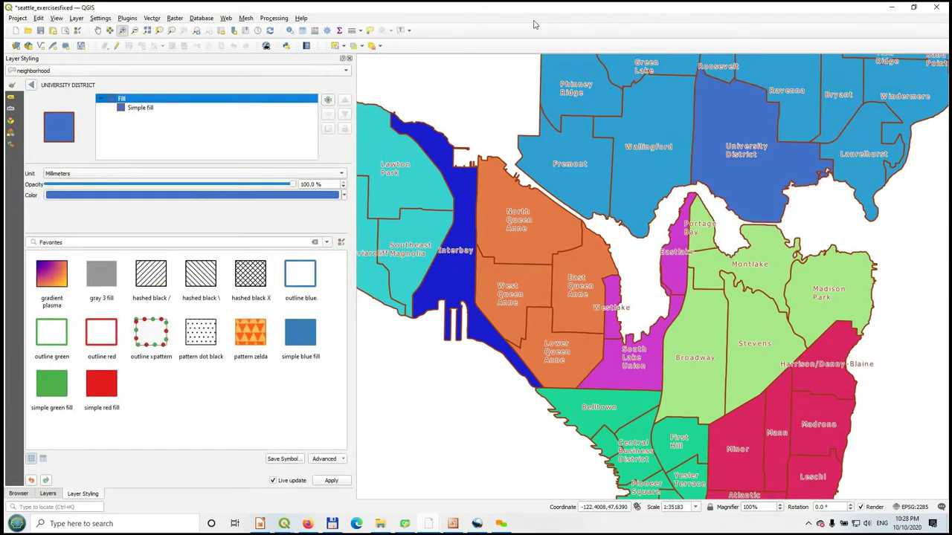
key("Return")
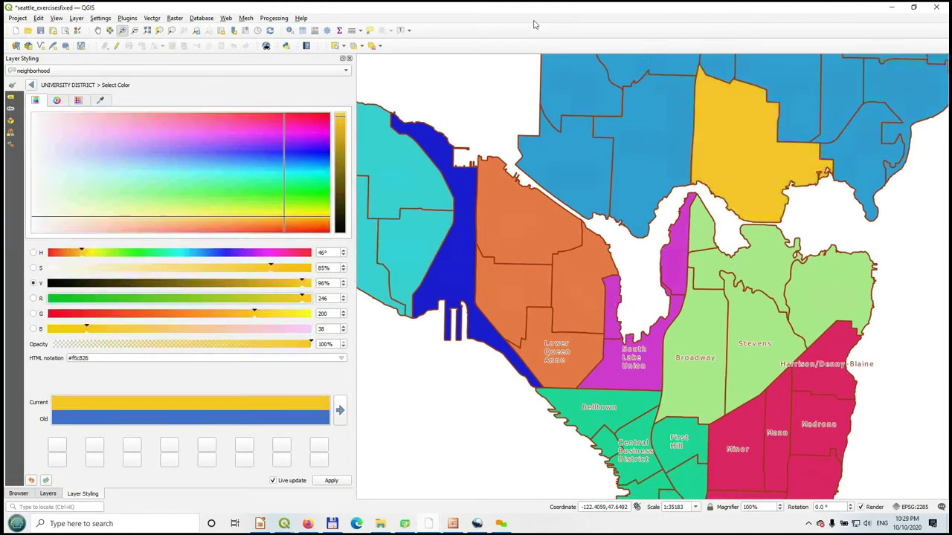
left_click(306, 119)
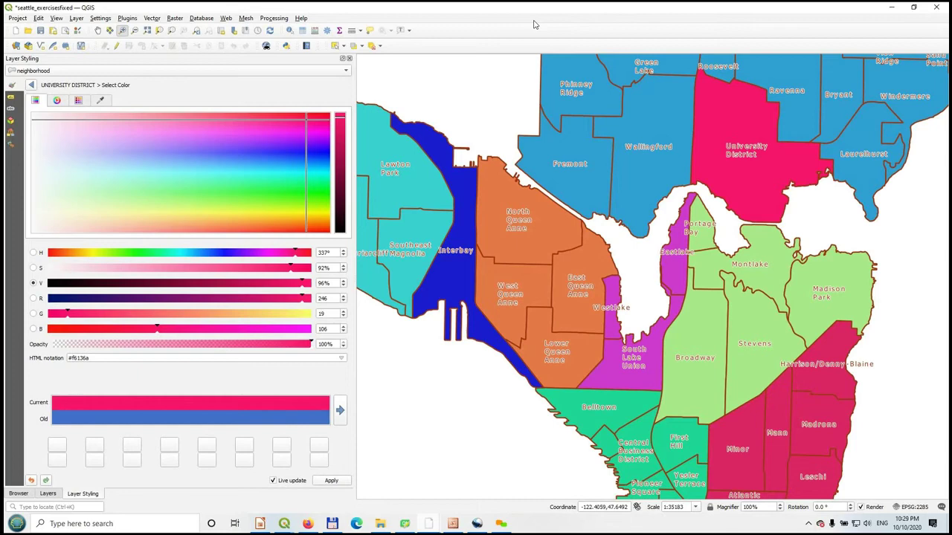
key("Escape")
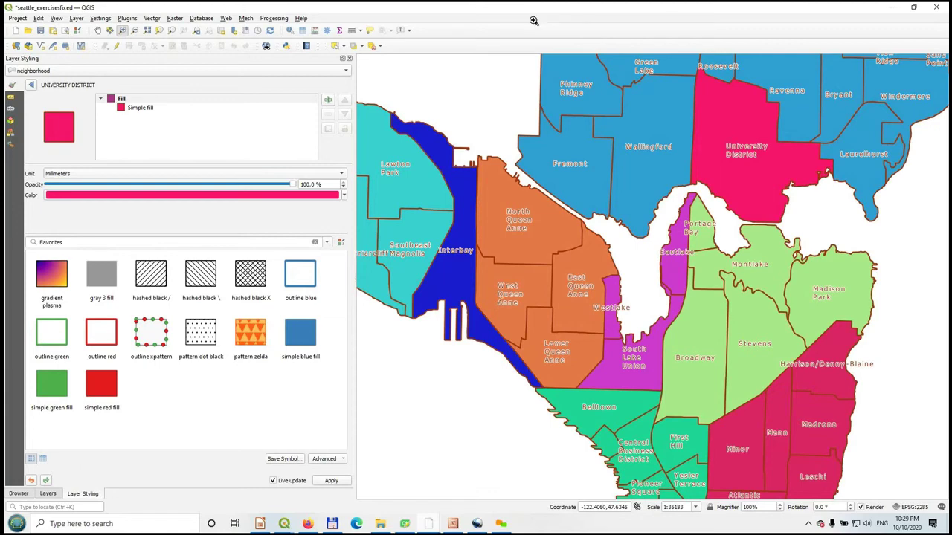
left_click_drag(354, 295, 255, 295)
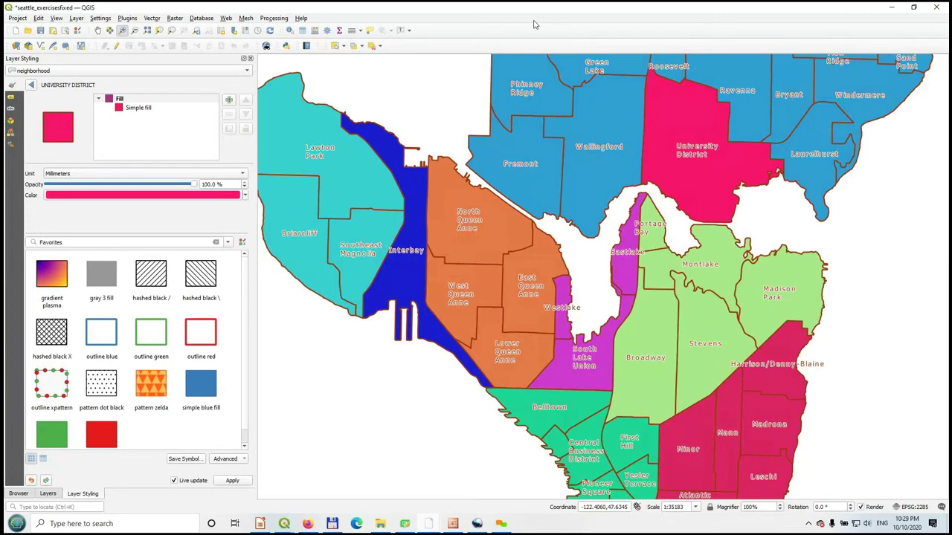
left_click(17, 17)
mouse_move(39, 18)
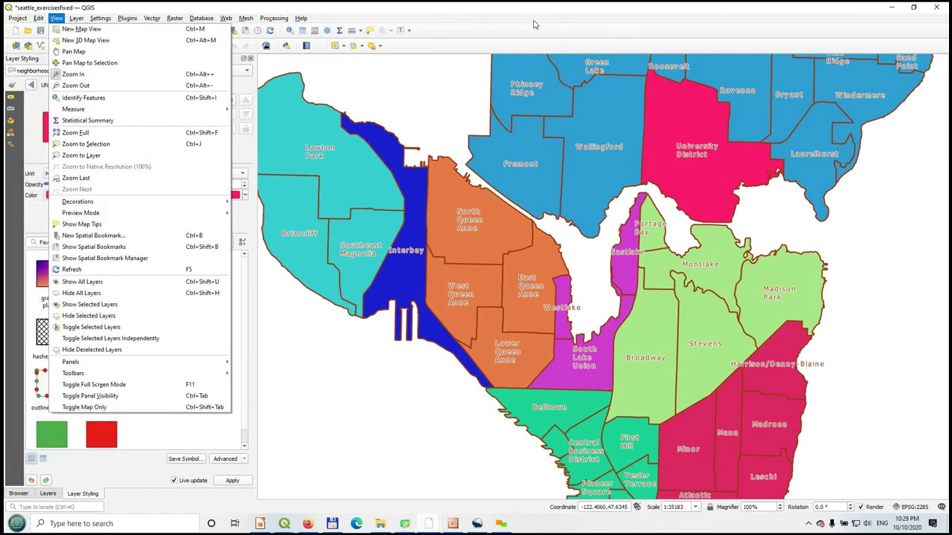
left_click(534, 24)
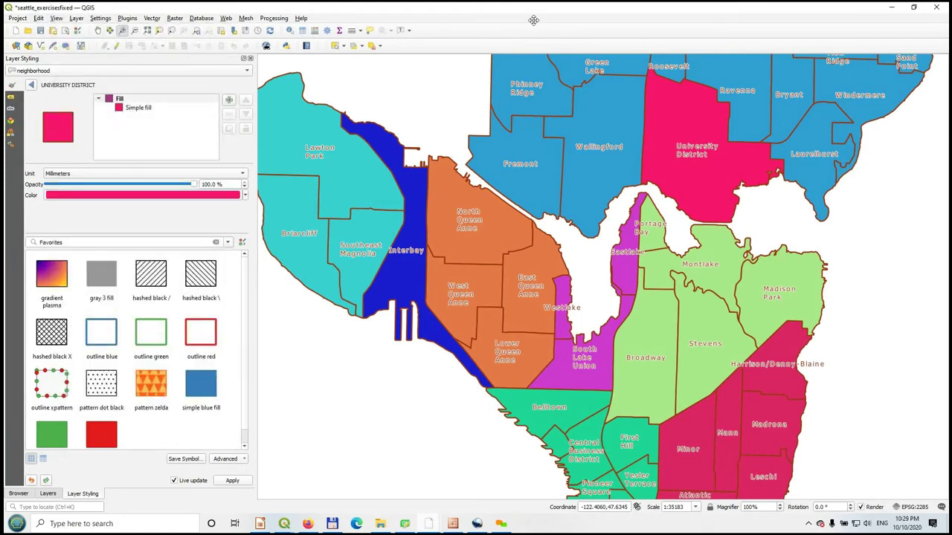
- Float the Map Navigation toolbar, zoom to full Seattle, return to the previous extent, and re-dock it
mouse_move(92, 31)
left_mouse_down()
mouse_move(118, 76)
mouse_move(335, 144)
left_mouse_up()
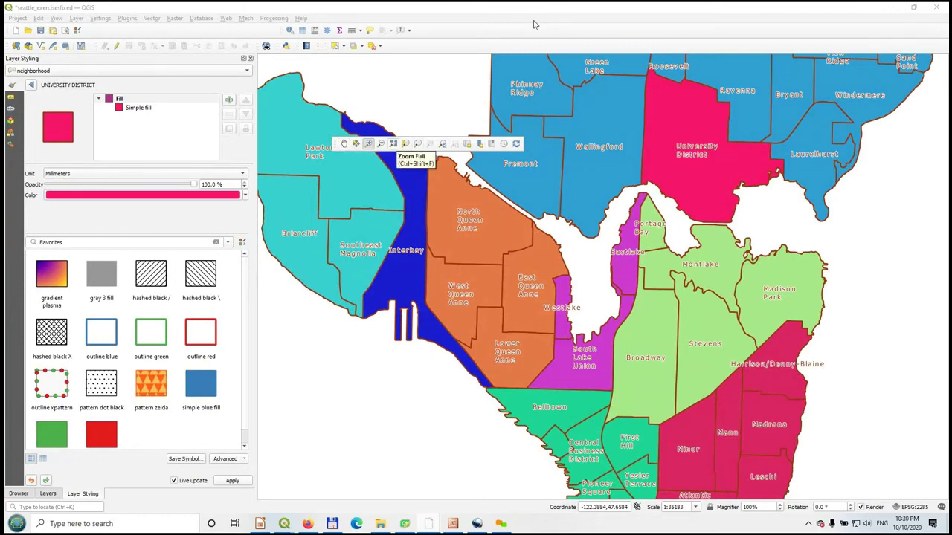
key("ctrl+shift+f")
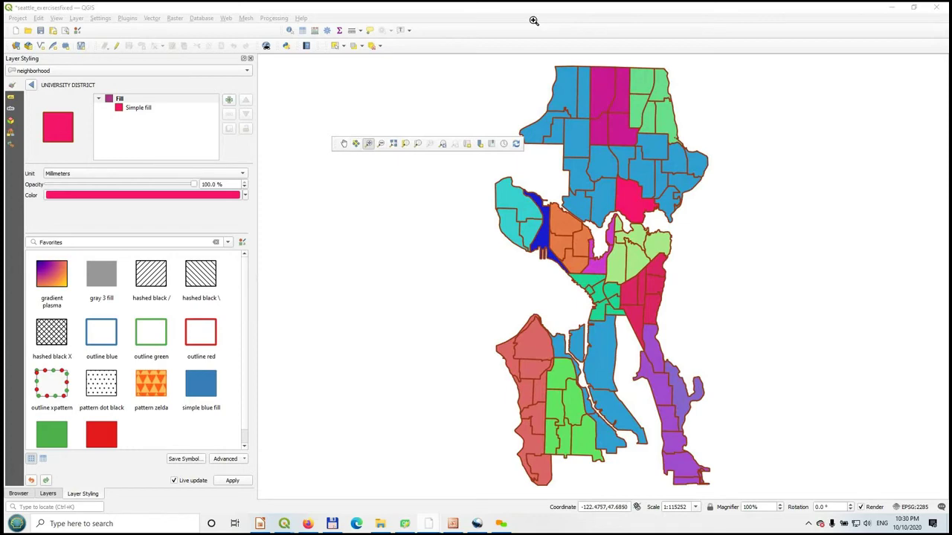
left_click(442, 144)
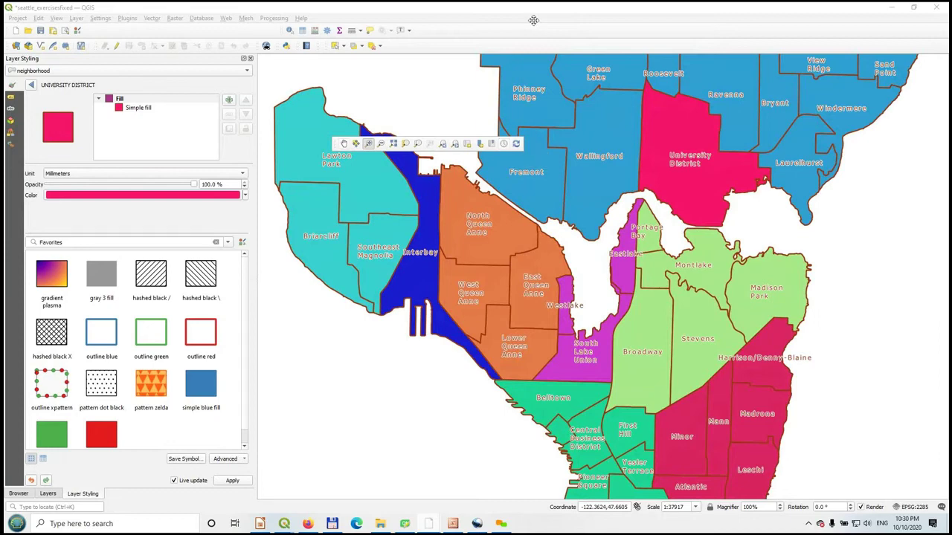
mouse_move(335, 144)
left_mouse_down()
mouse_move(225, 96)
mouse_move(137, 33)
left_mouse_up()
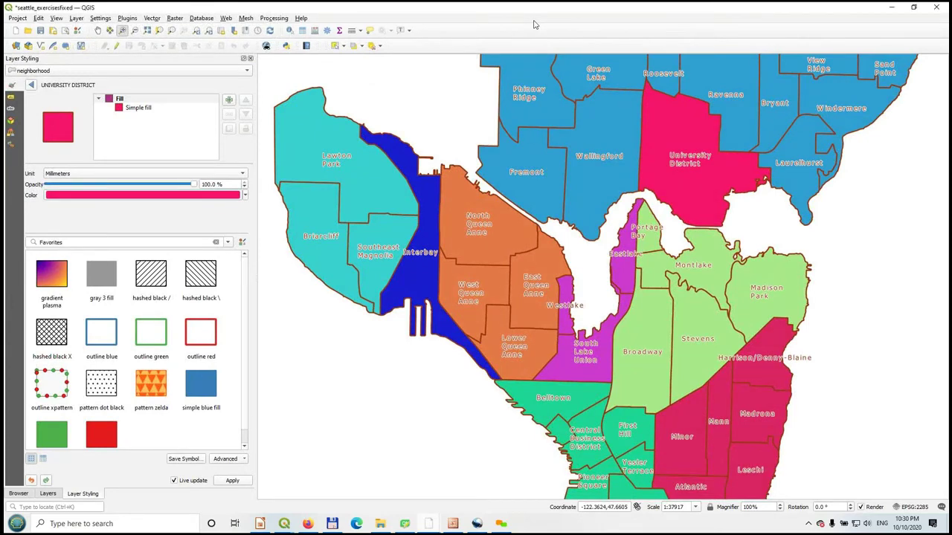
- Browse the Layer, Plugins and Vector menus
left_click(76, 18)
mouse_move(127, 17)
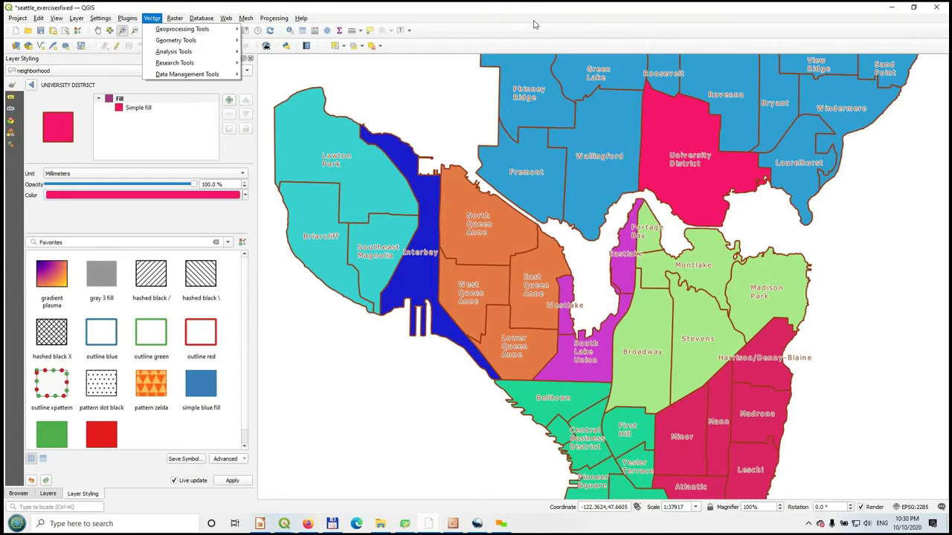
mouse_move(182, 28)
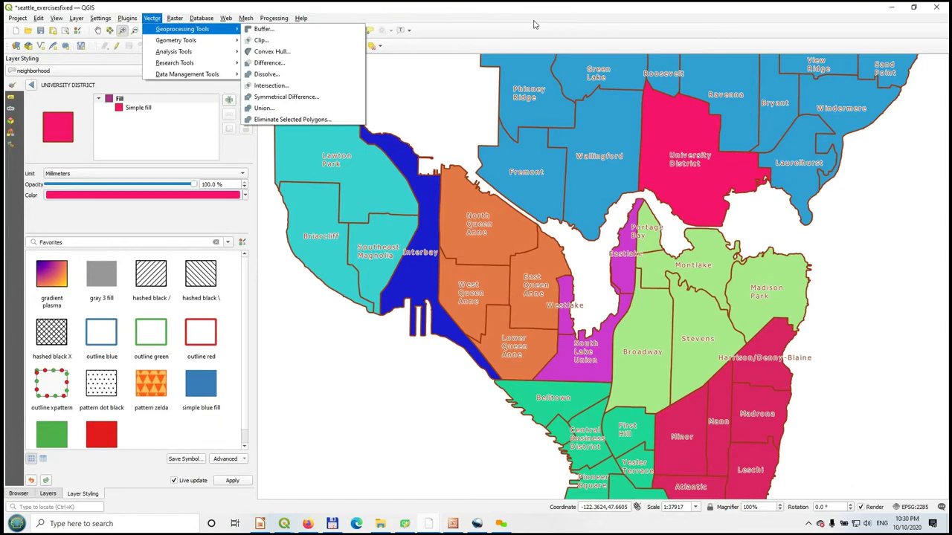
mouse_move(186, 73)
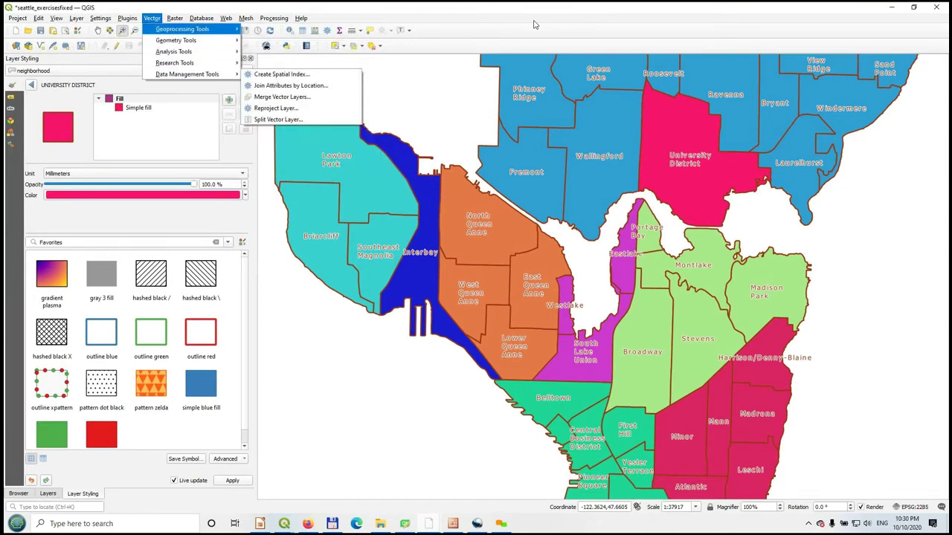
- Look over the Raster menu's analysis and projection tools, then open the Raster Calculator
key("Down")
key("Down")
key("Down")
key("Down")
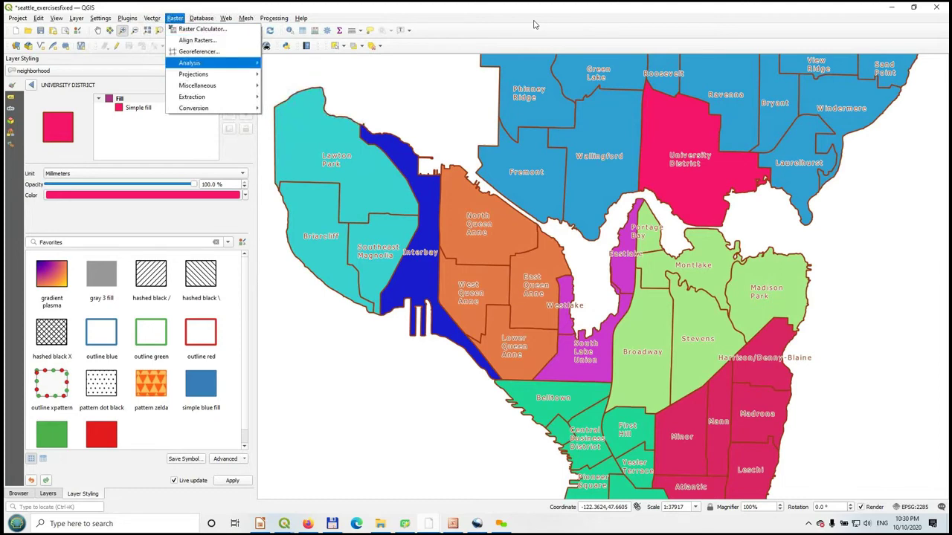
key("Right")
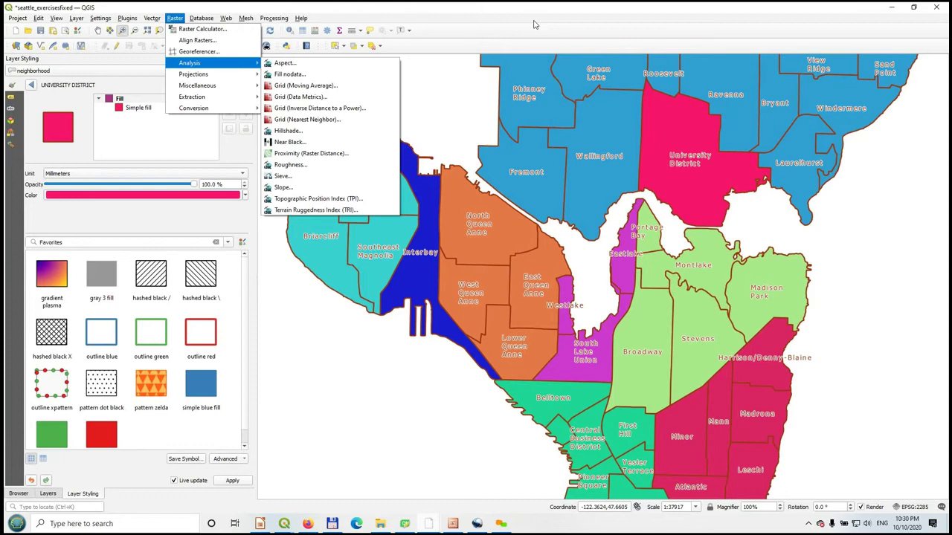
key("Down")
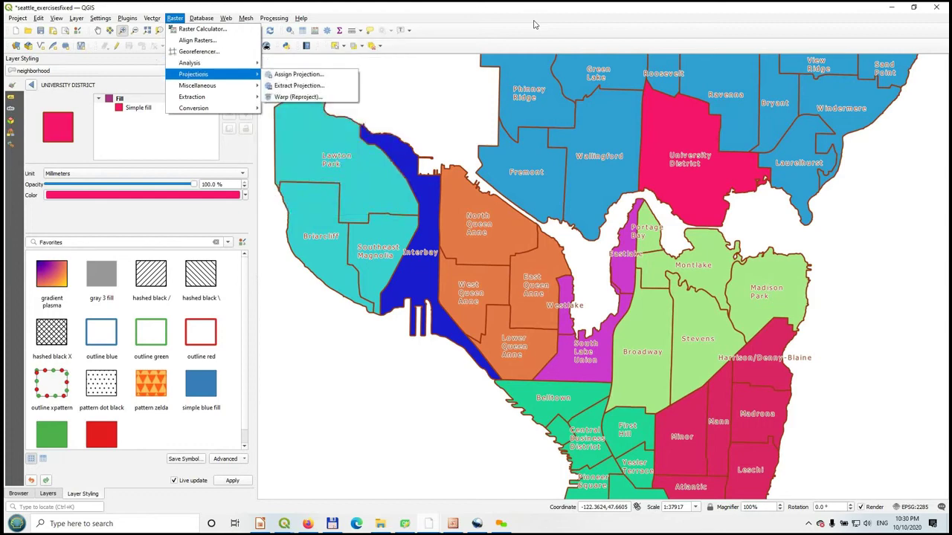
key("Up")
key("Up")
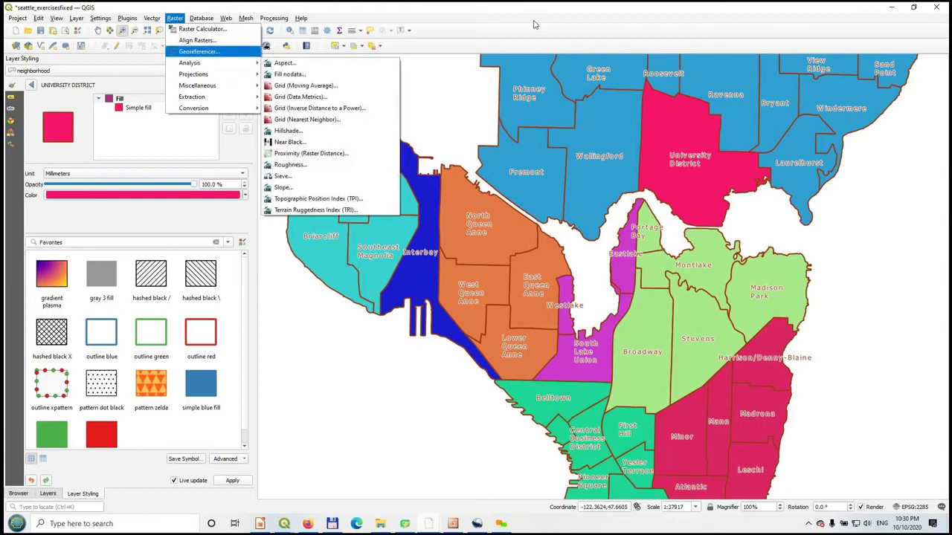
key("Up")
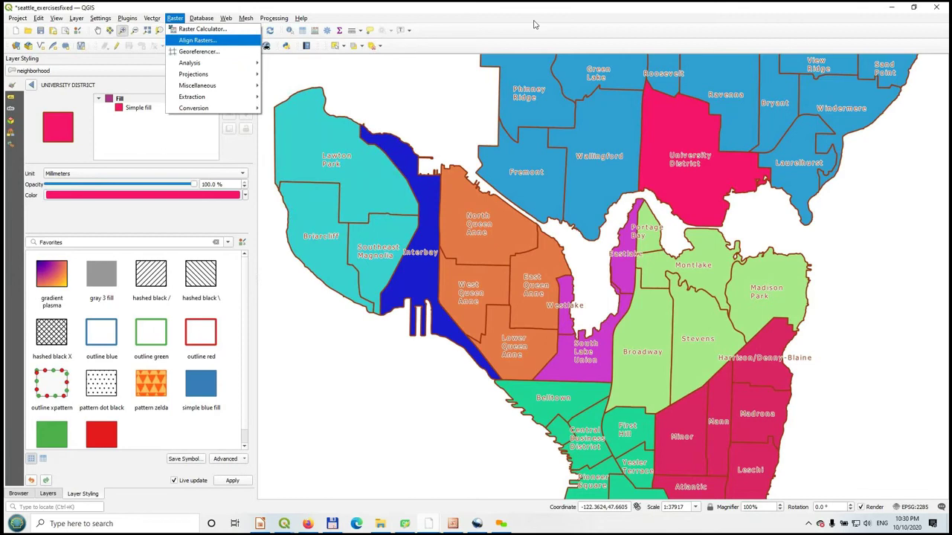
key("Up")
key("Return")
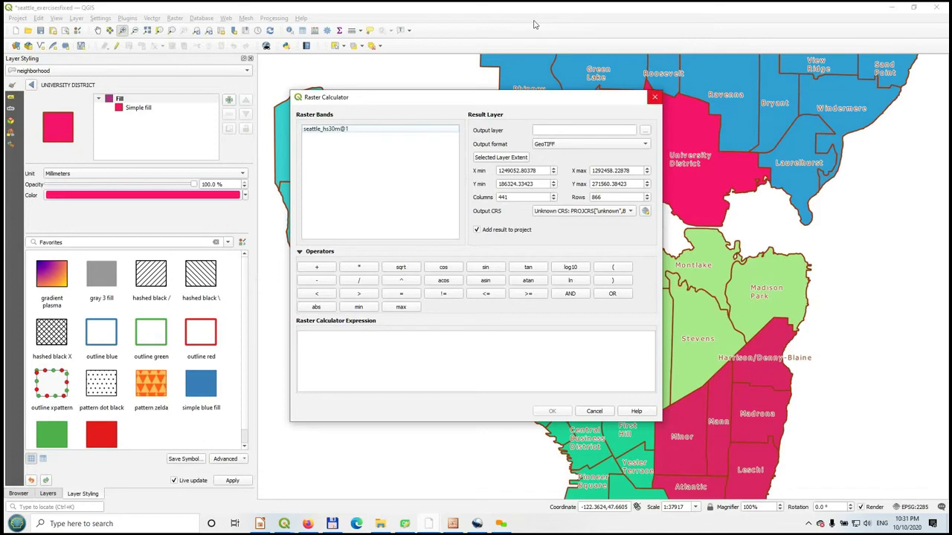
- Close the Raster Calculator and browse the Database, Web and Mesh menus to Processing > Toolbox
key("Escape")
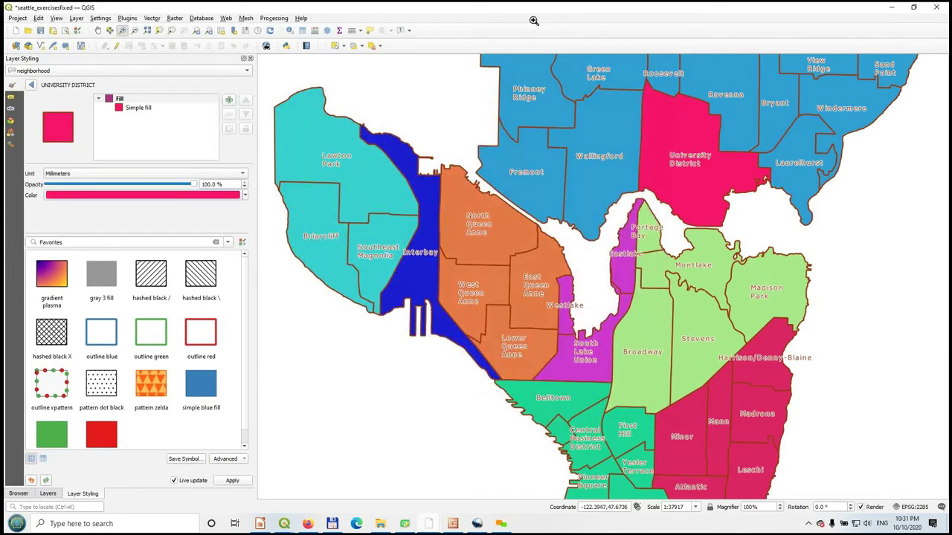
key("alt+d")
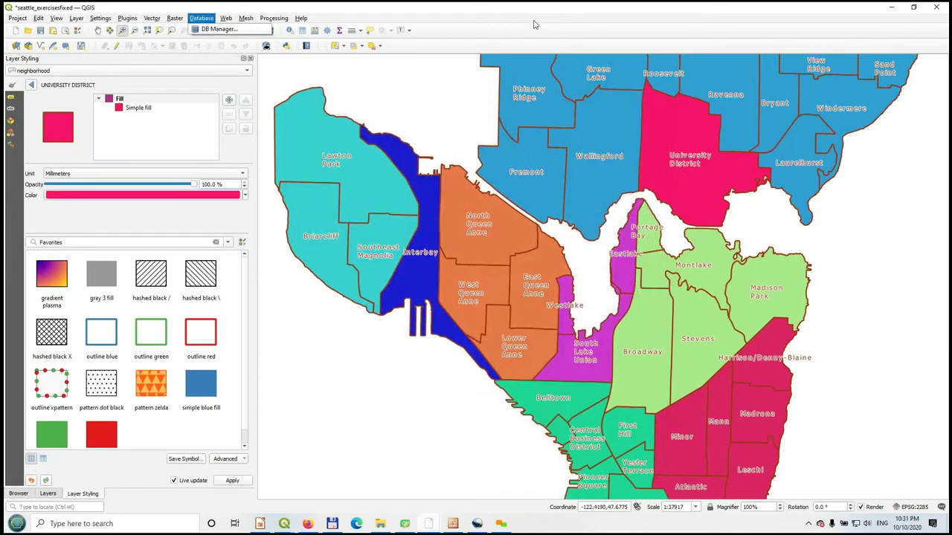
key("Down")
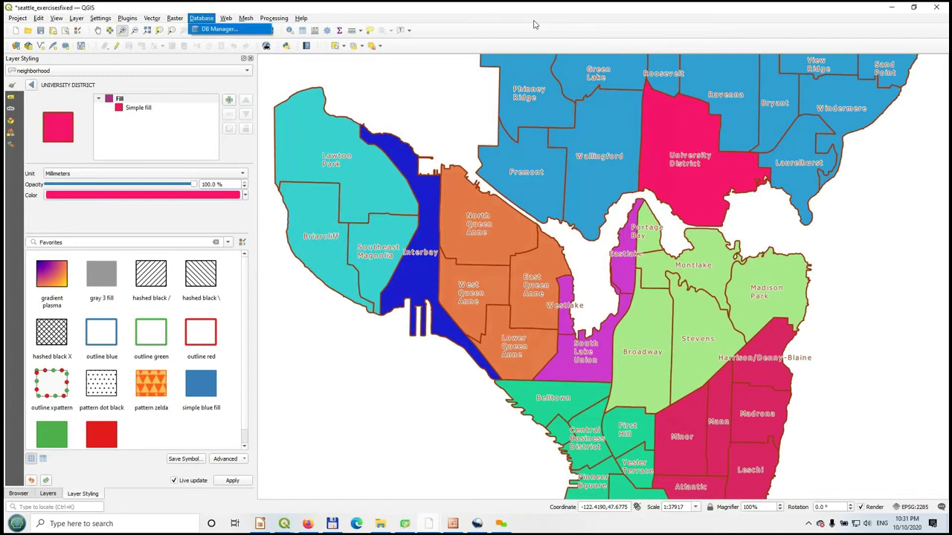
key("Right")
key("Right")
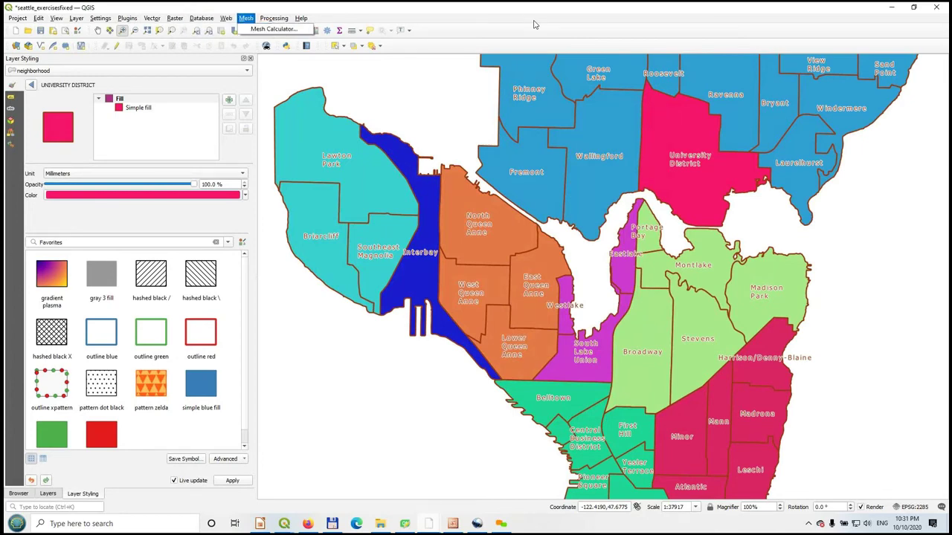
key("Right")
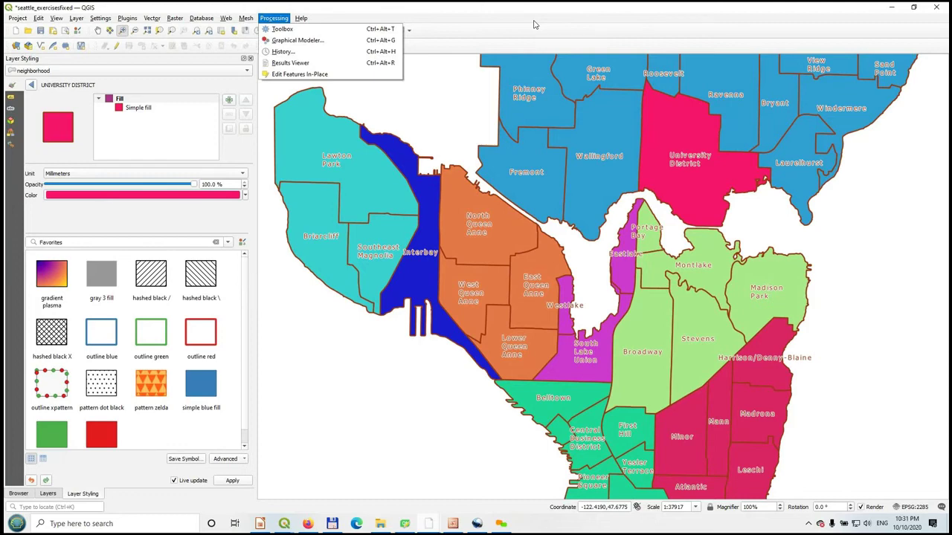
key("Down")
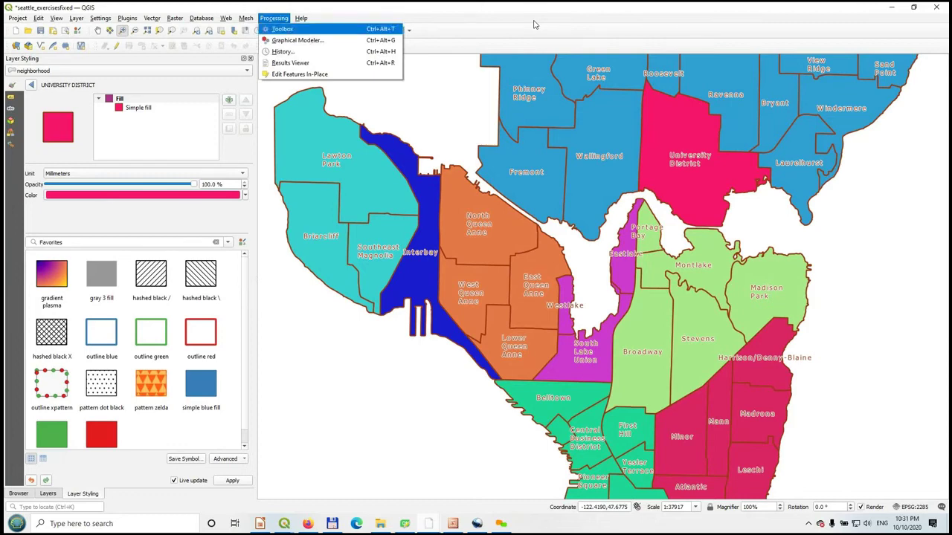
- Open the Processing Toolbox, dock it ahead of Layer Styling, and glance at the Vector and Raster menus
key("Return")
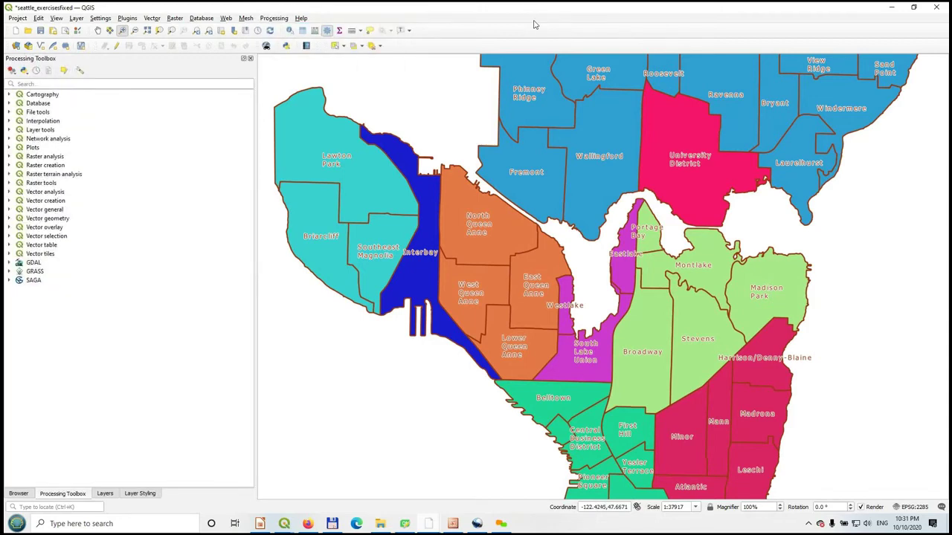
mouse_move(62, 494)
left_mouse_down()
mouse_move(394, 235)
mouse_move(203, 253)
mouse_move(51, 235)
mouse_move(45, 133)
left_mouse_up()
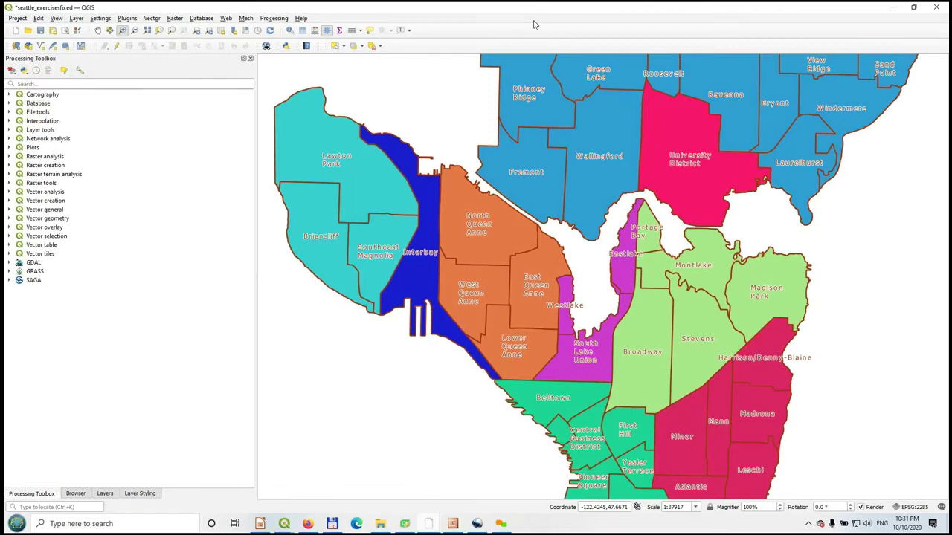
key("alt+o")
key("Right")
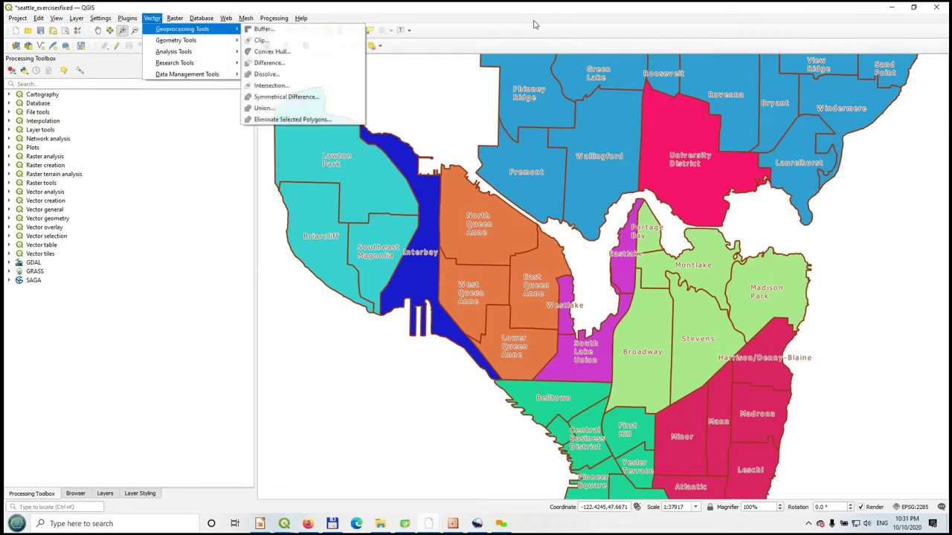
key("Right")
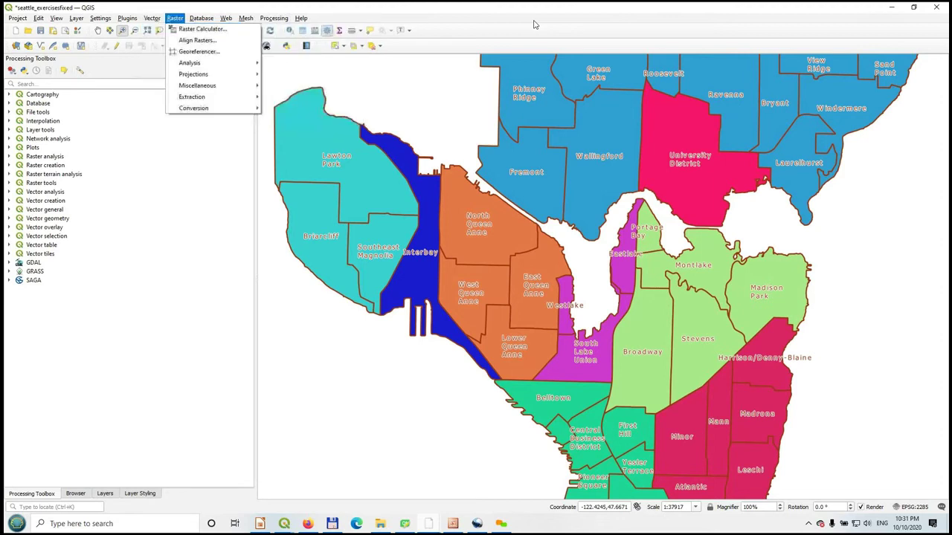
key("Left")
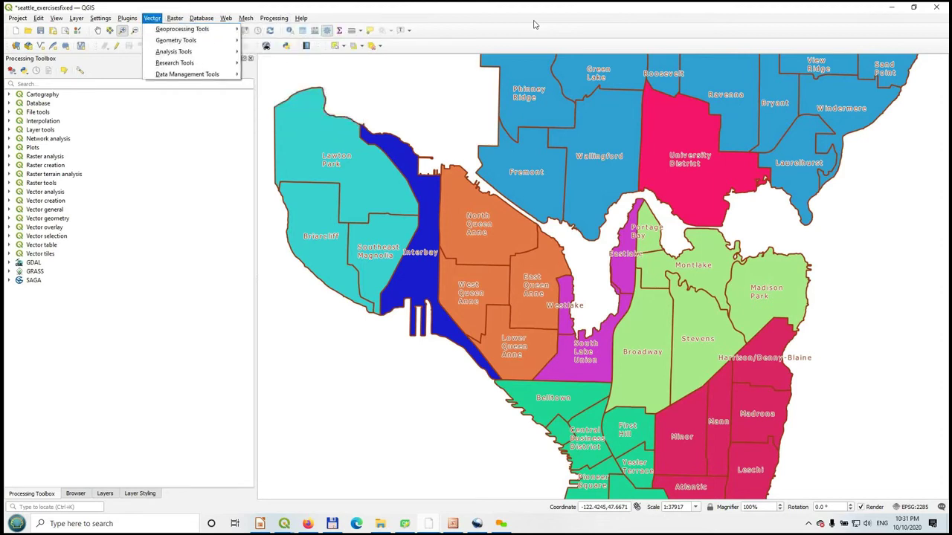
- Expand the Cartography algorithm group to see its tools, then collapse it
key("Escape")
key("Right")
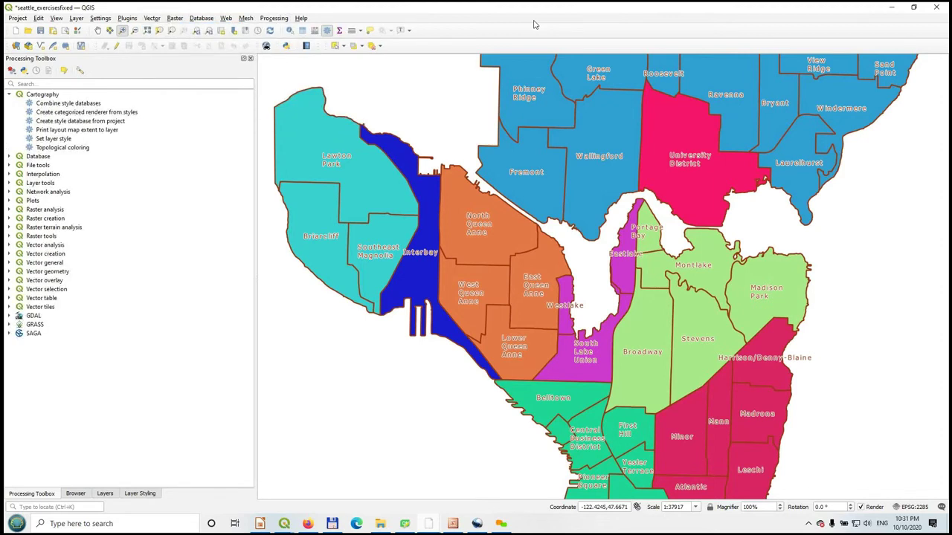
key("Left")
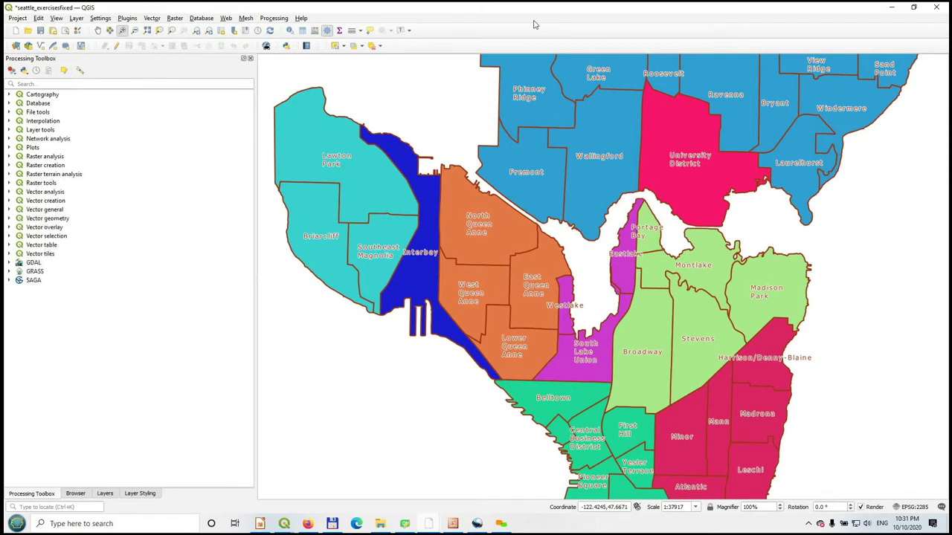
left_click(133, 84)
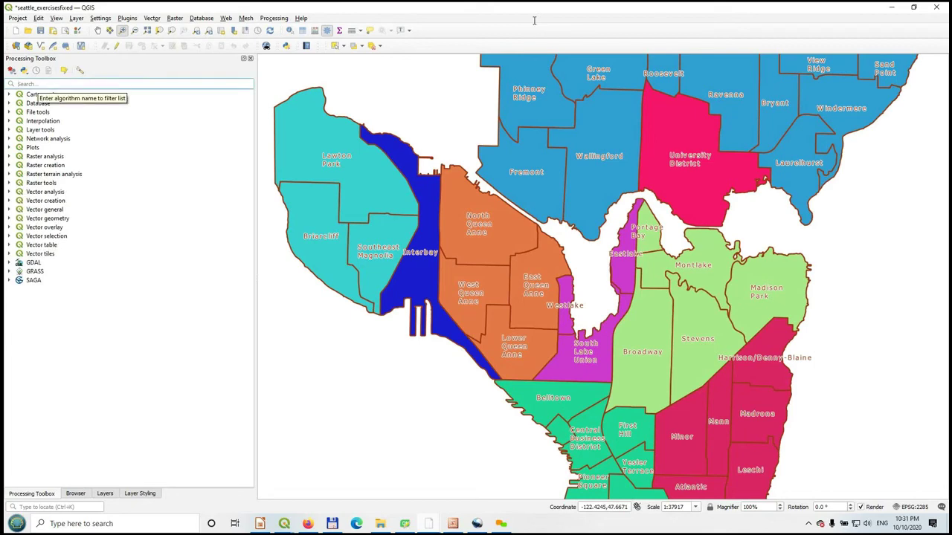
type("mult")
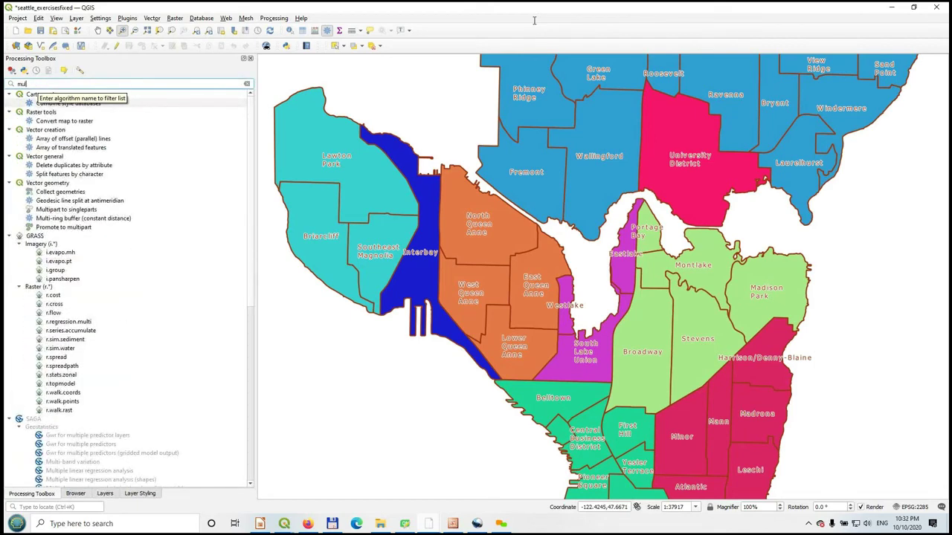
type("i")
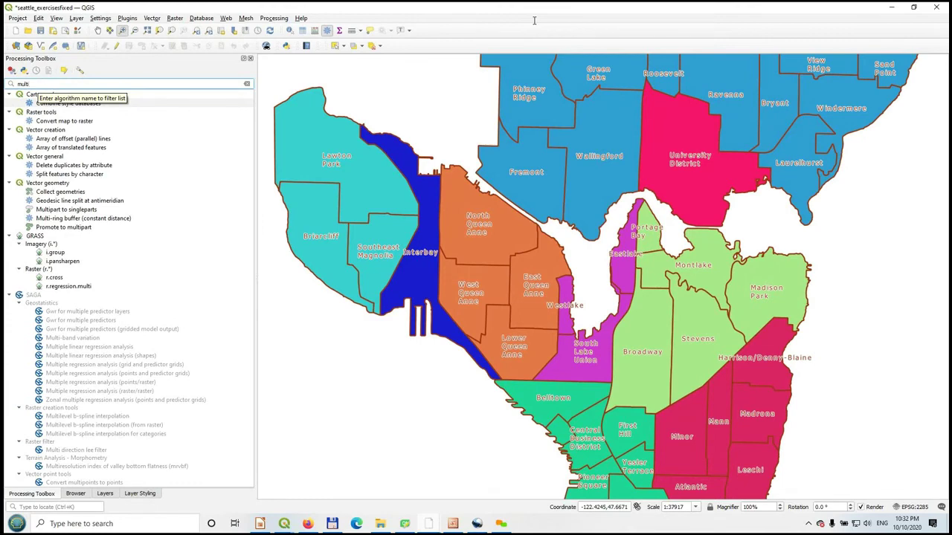
type("part")
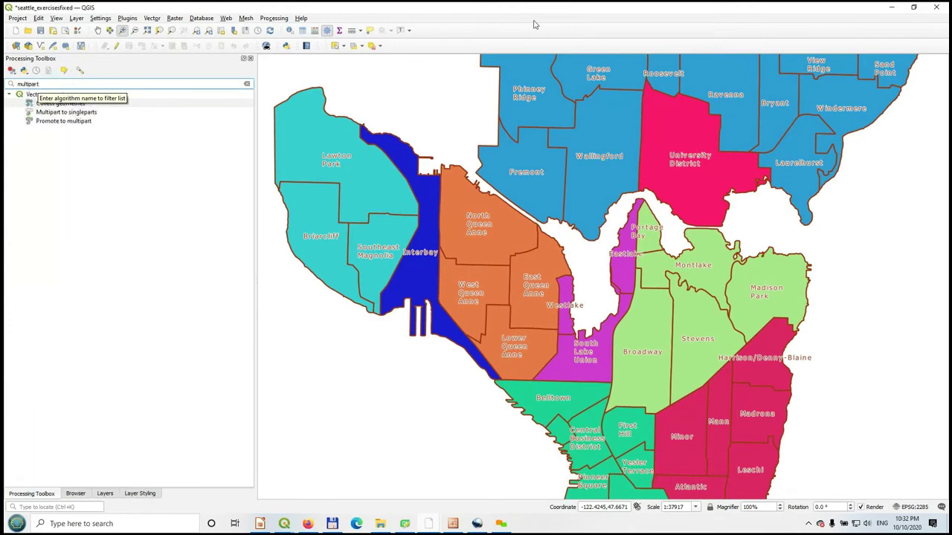
key("Down")
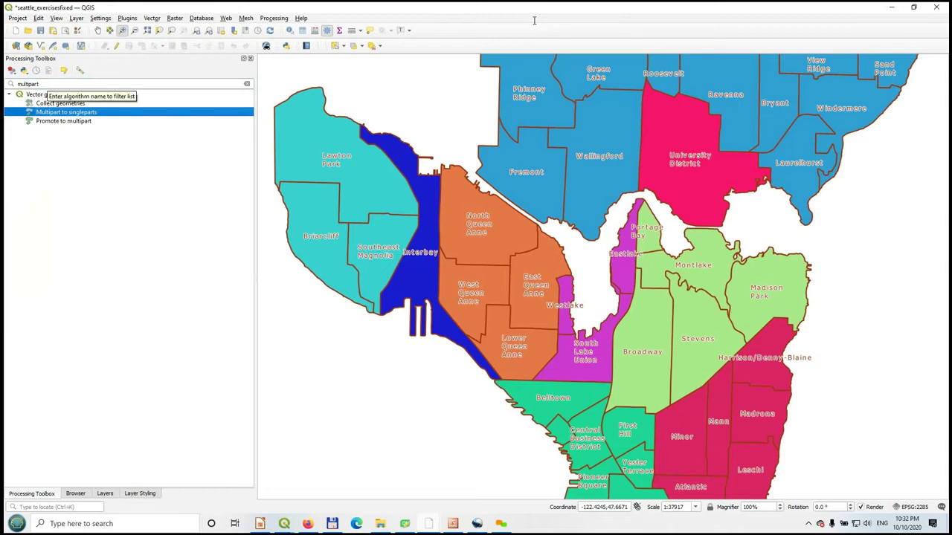
key("shift+Tab")
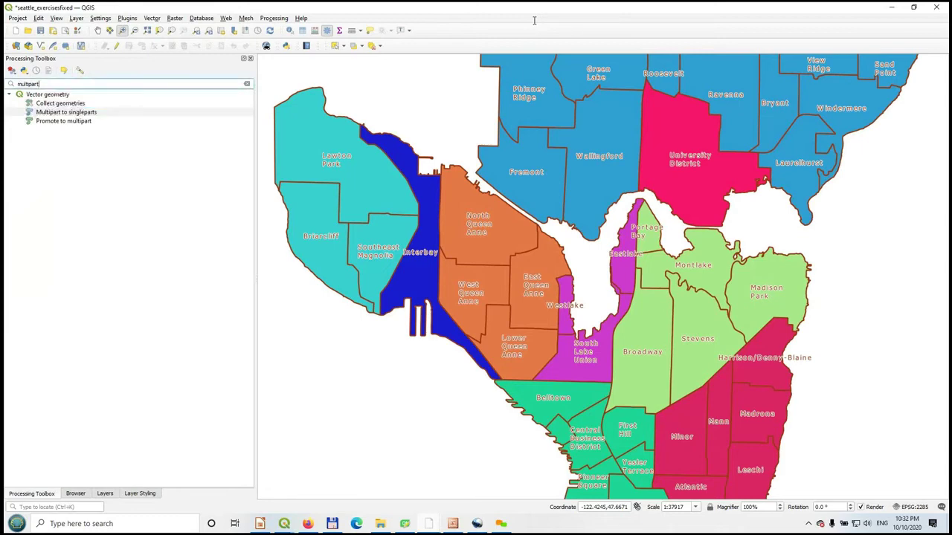
key("BackSpace")
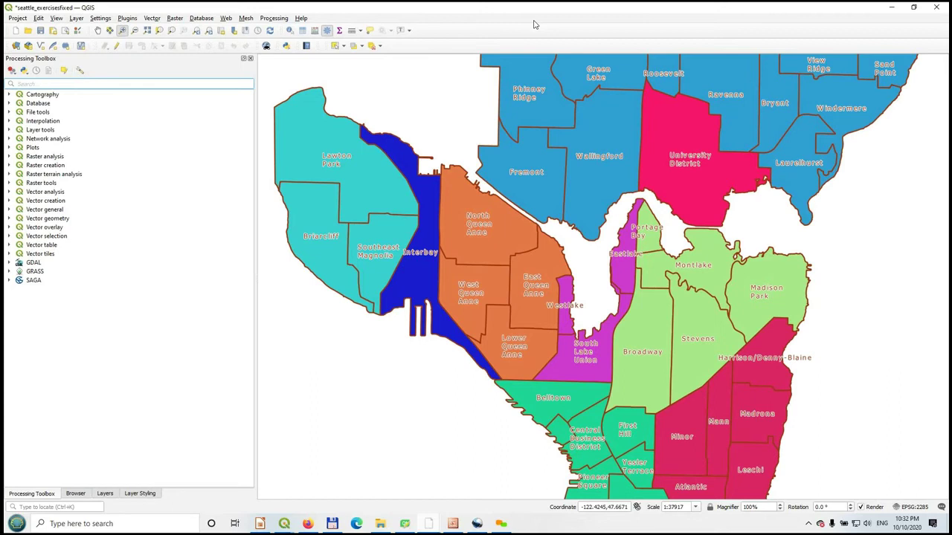
- Expand and collapse the GDAL, GRASS (including its raster tools) and SAGA algorithm groups
left_click(8, 263)
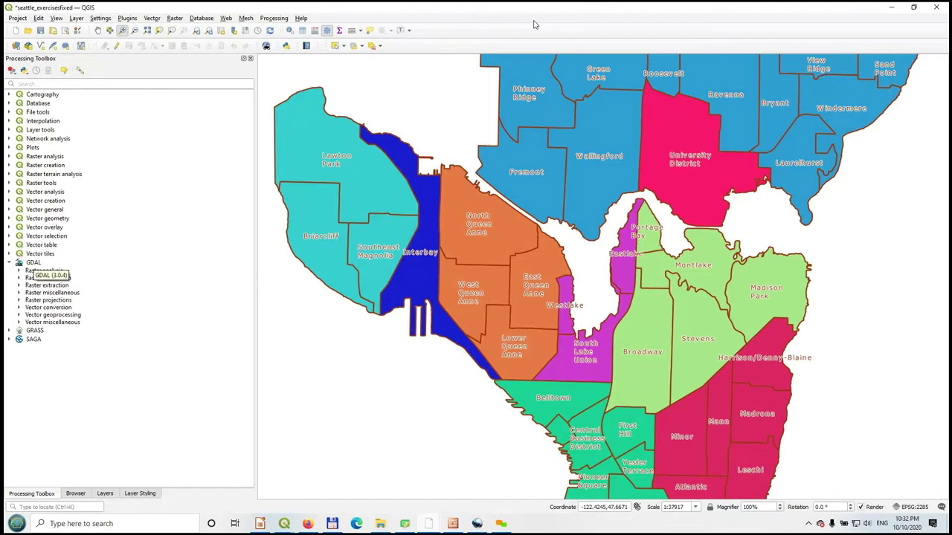
double_click(34, 262)
double_click(35, 272)
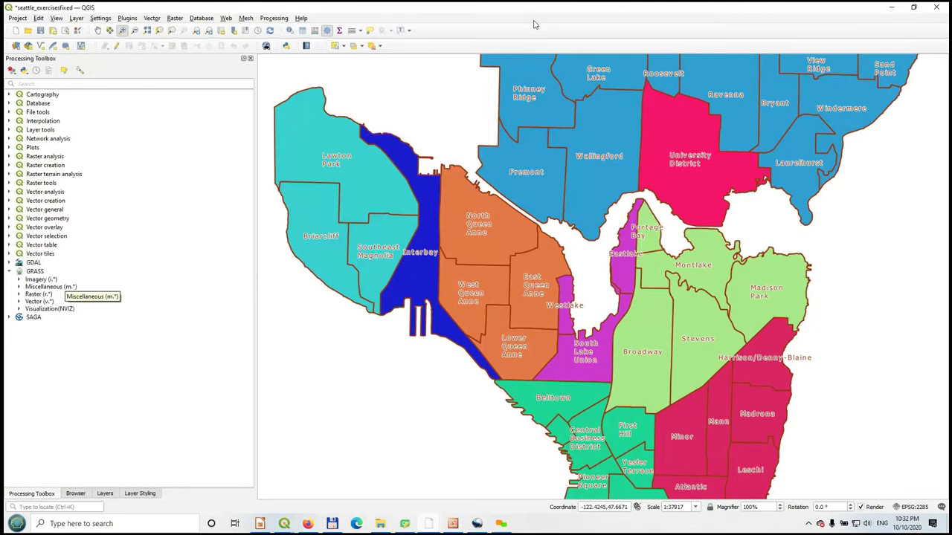
left_click(19, 295)
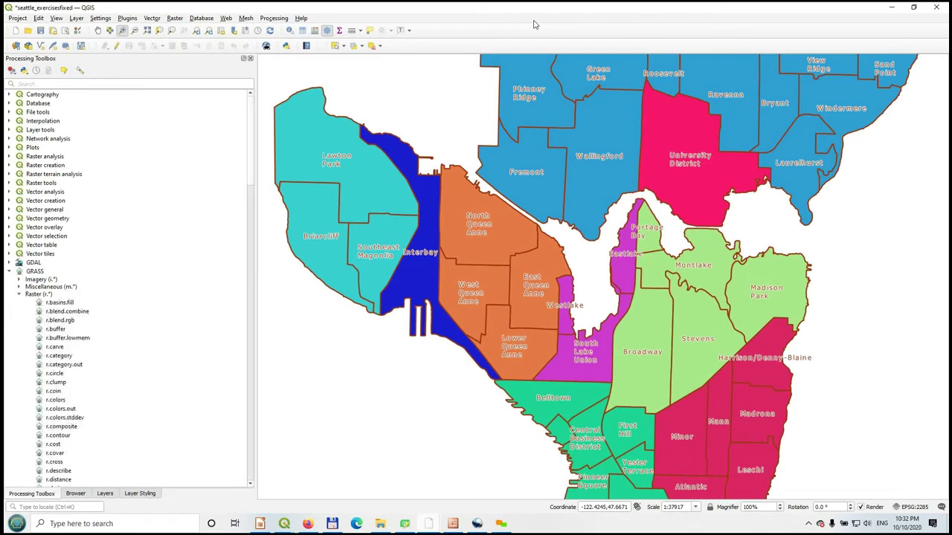
scroll(127, 286, "down", 1)
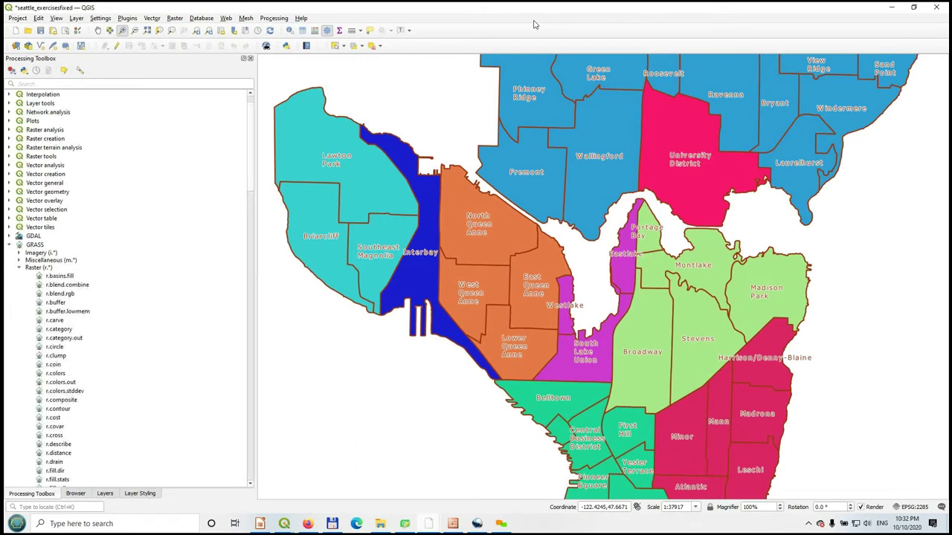
left_click(20, 267)
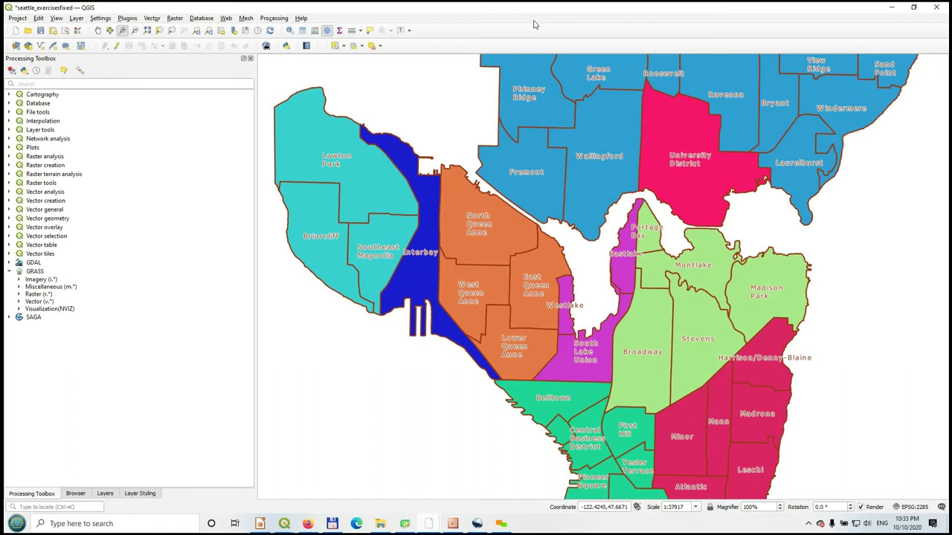
left_click(9, 318)
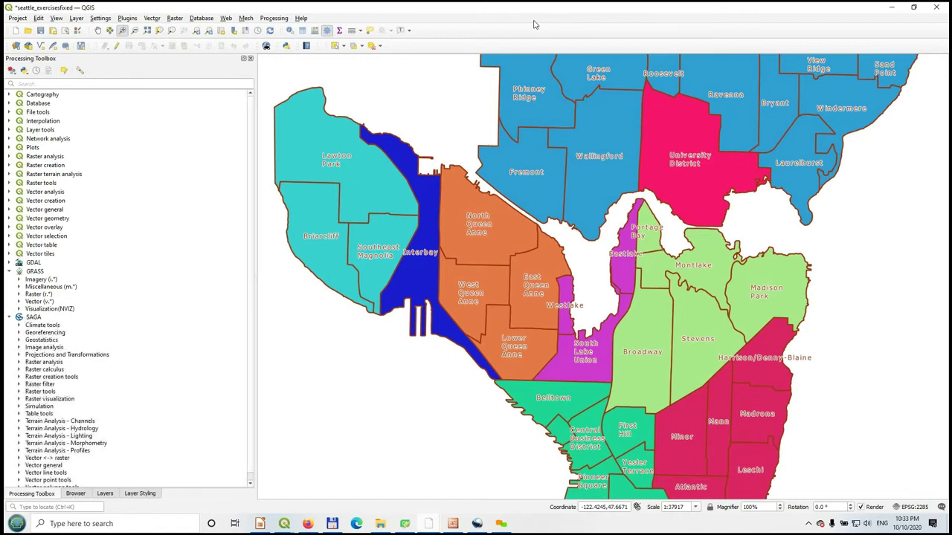
scroll(130, 290, "down", 1)
left_click(9, 262)
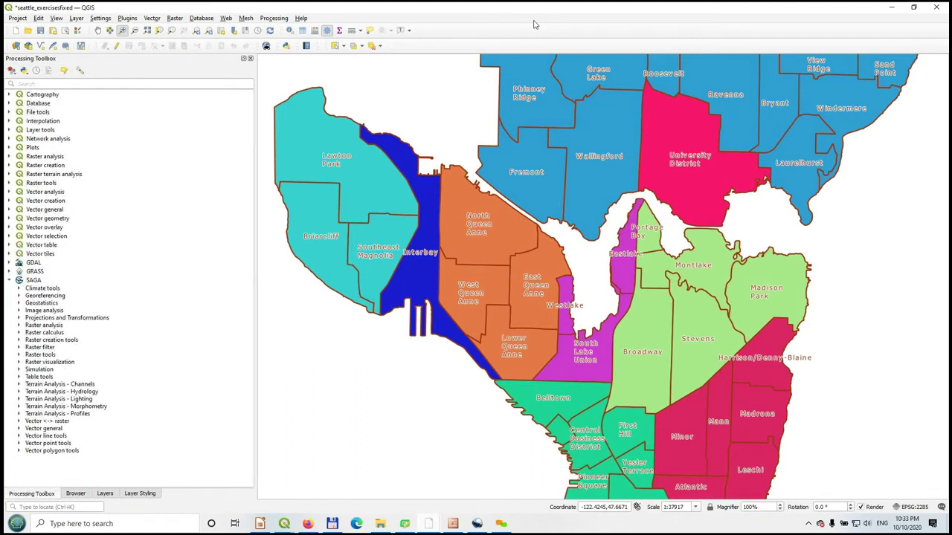
left_click(9, 280)
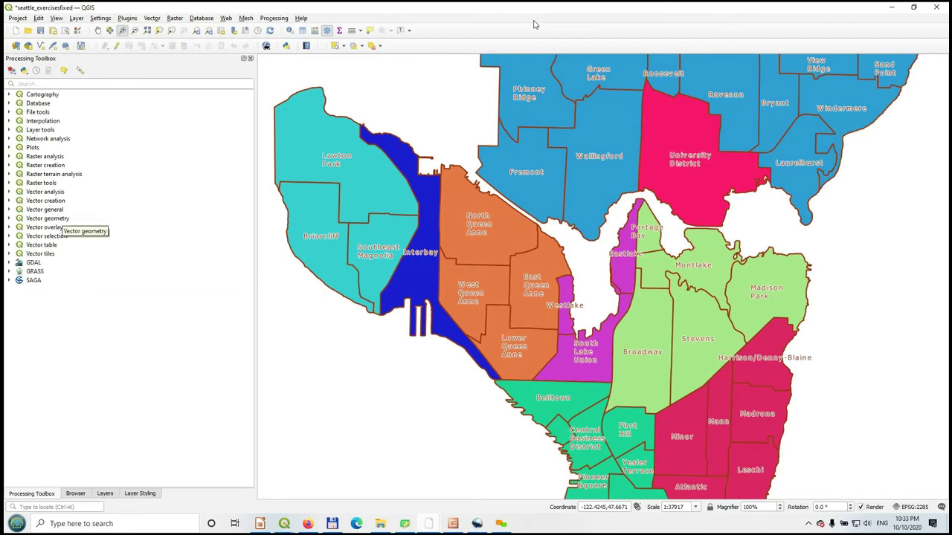
- Create a new empty model from the Models menu
left_click(12, 70)
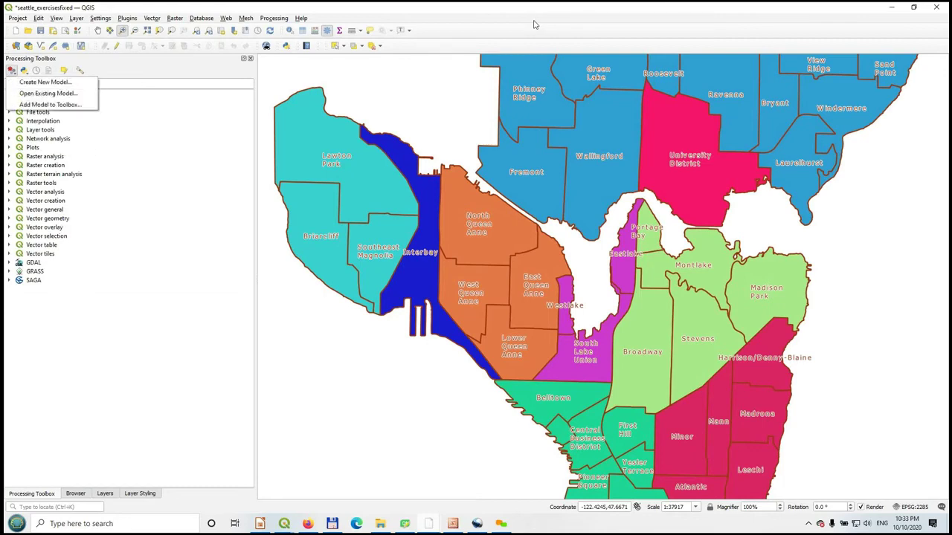
key("Down")
key("Return")
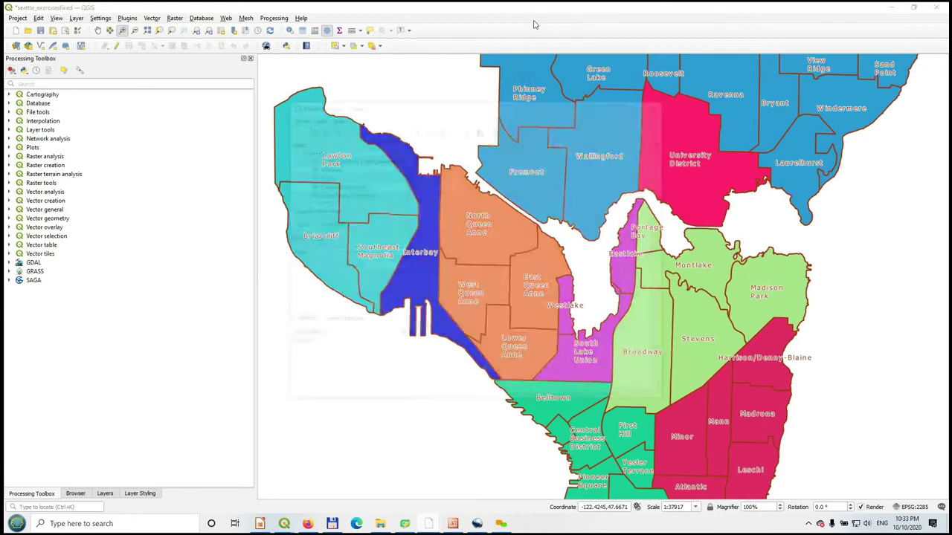
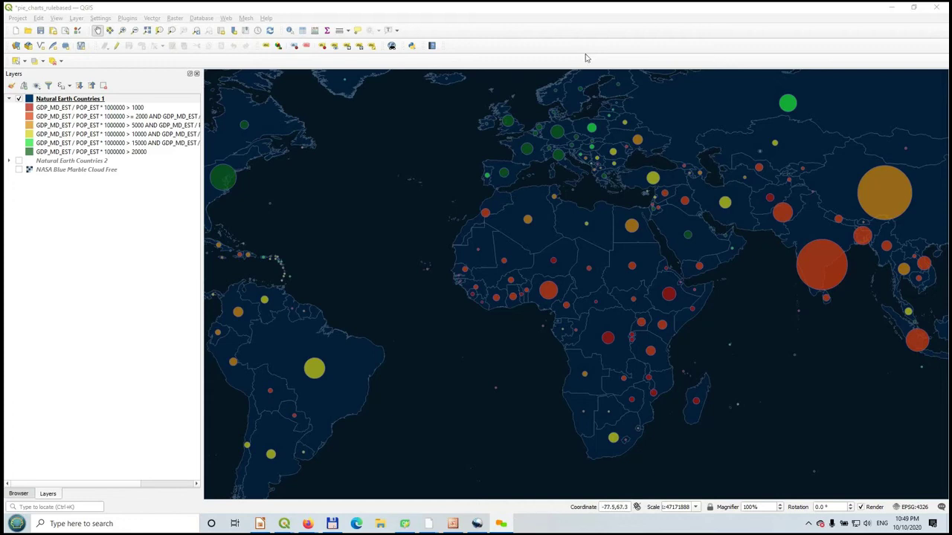
- Open Manage and Install Plugins from the Plugins menu to list all available plugins
key("alt+p")
key("Down")
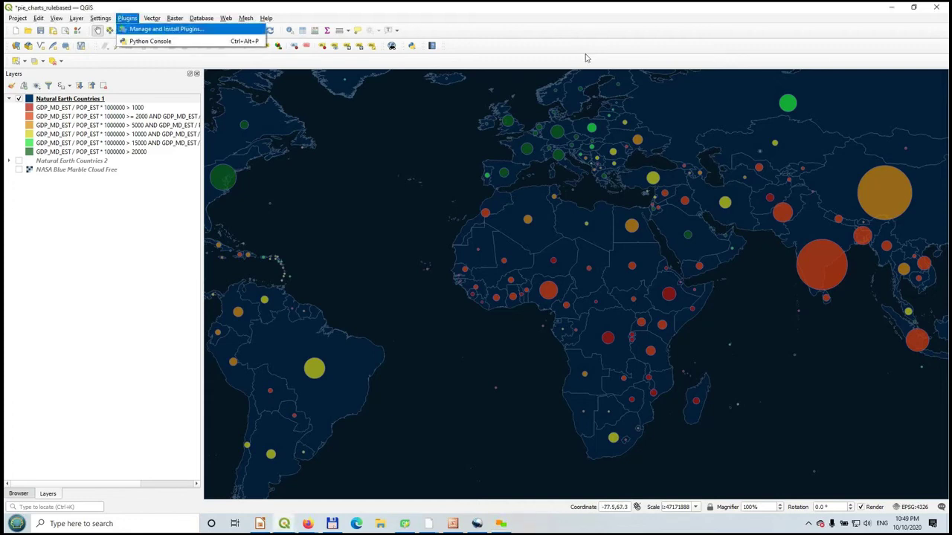
key("Return")
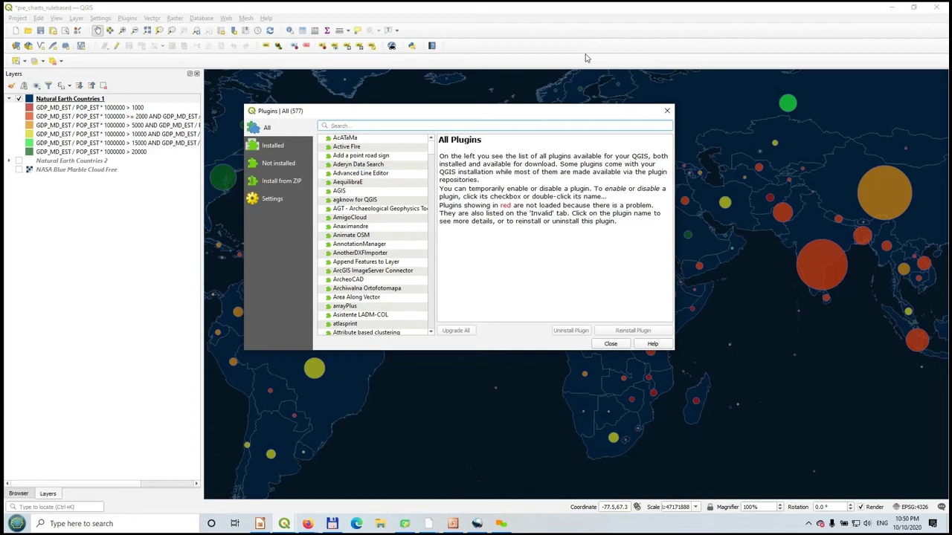
- Glance at installed plugins, then search '2web' among all plugins and select qgis2web
key("Down")
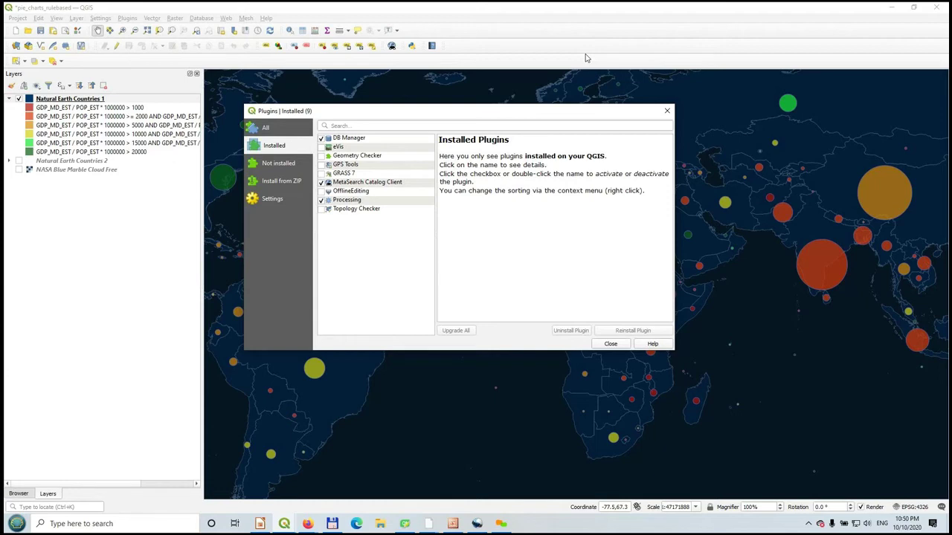
key("Up")
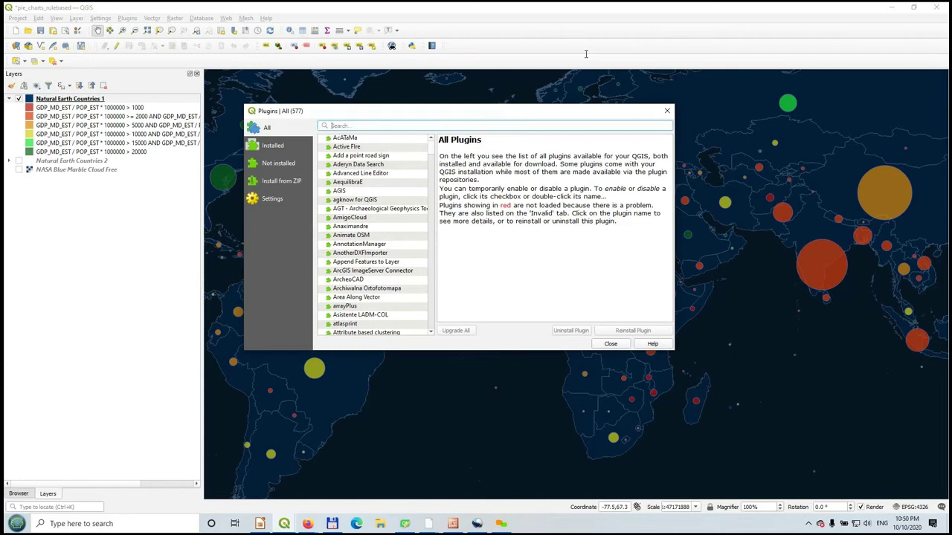
type("web")
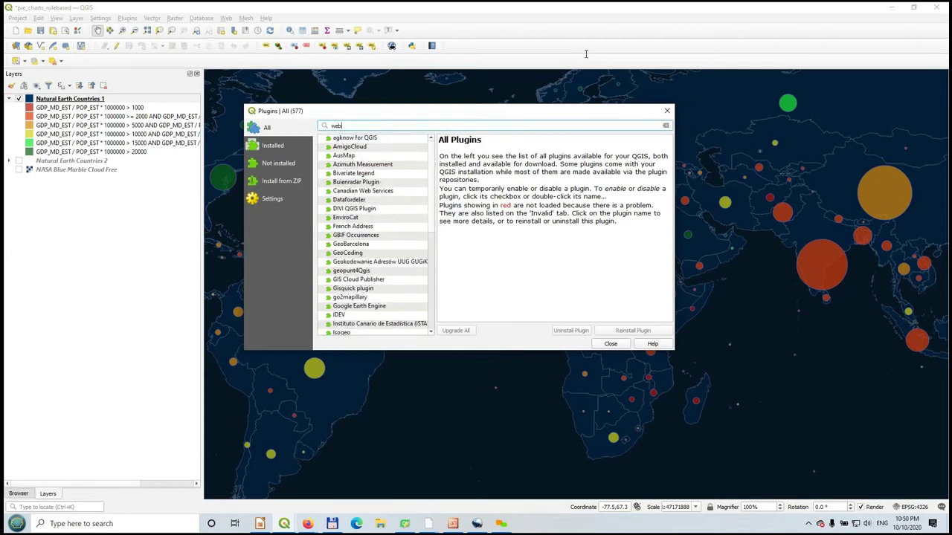
key("BackSpace")
key("BackSpace")
key("BackSpace")
type("2")
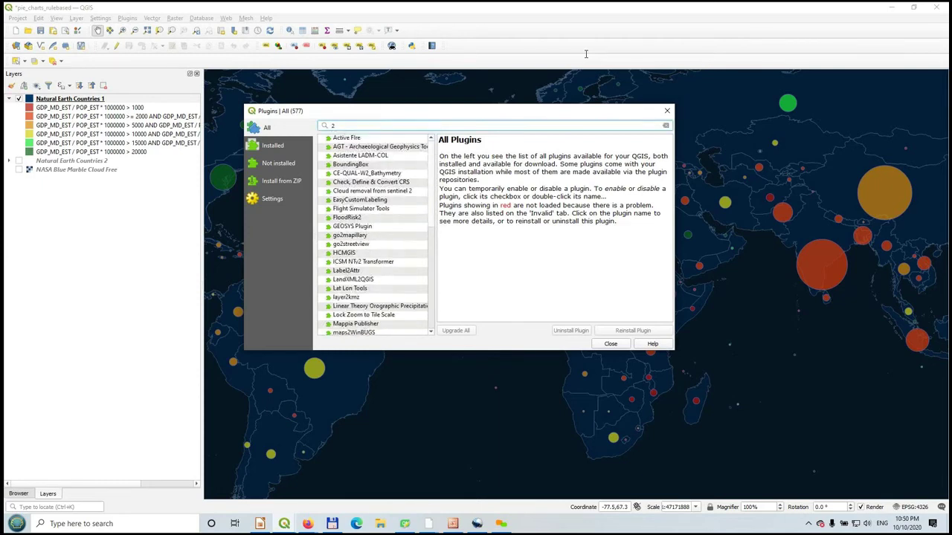
type("web")
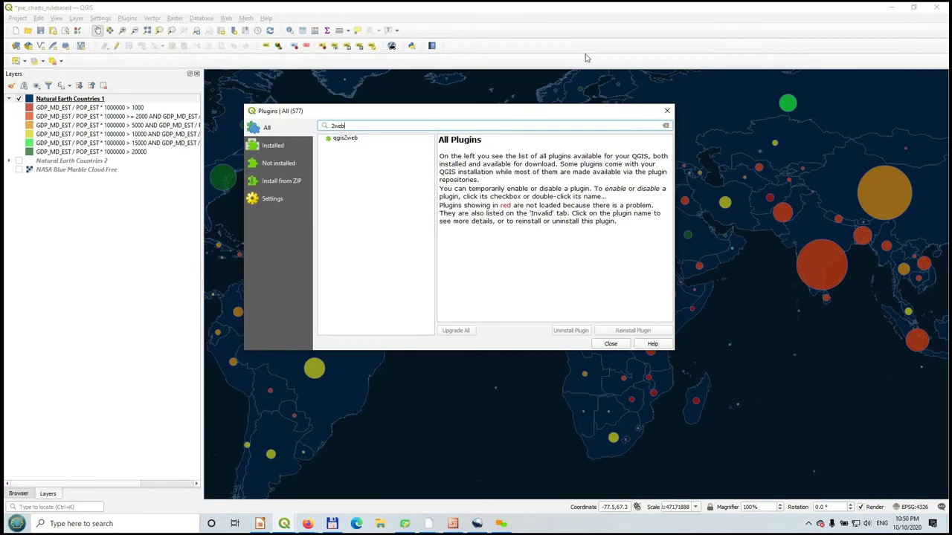
key("Tab")
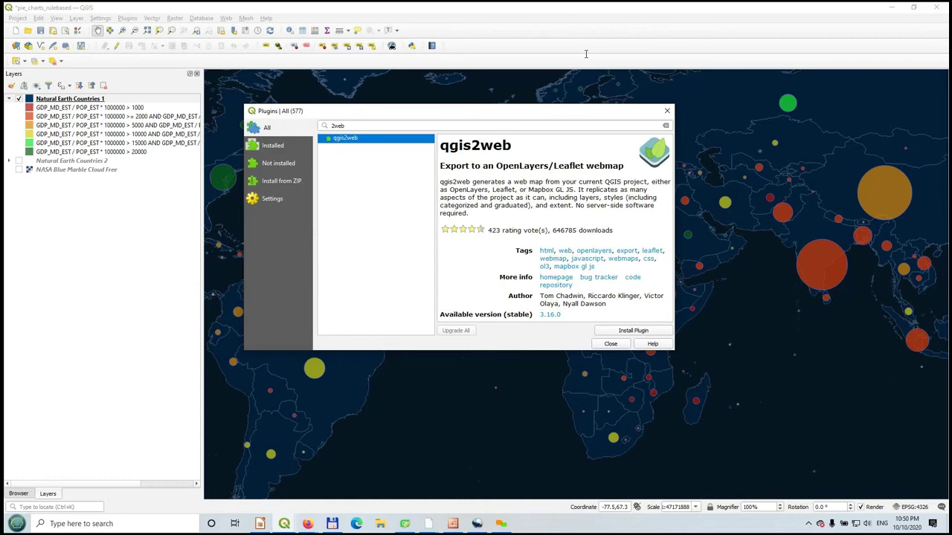
- Install qgis2web and close the plugin manager once the download finishes
key("Return")
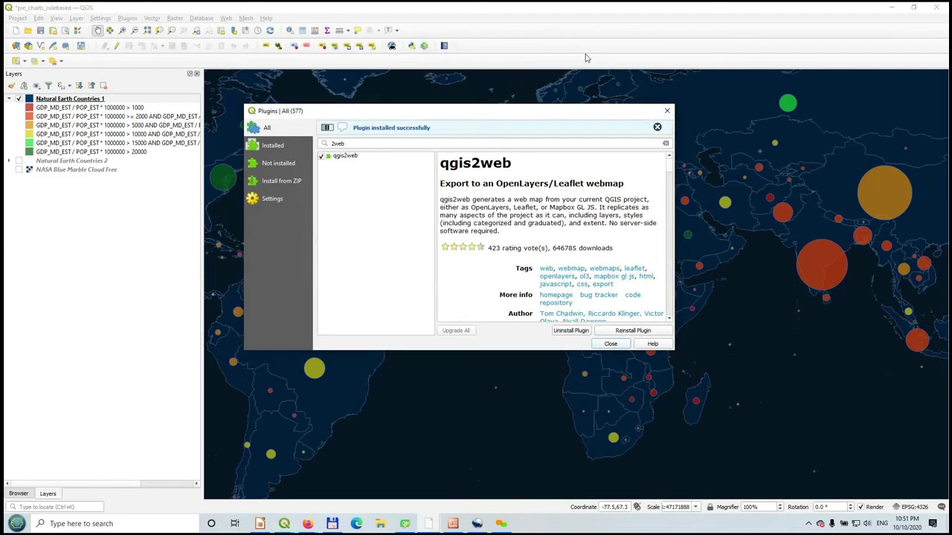
key("Escape")
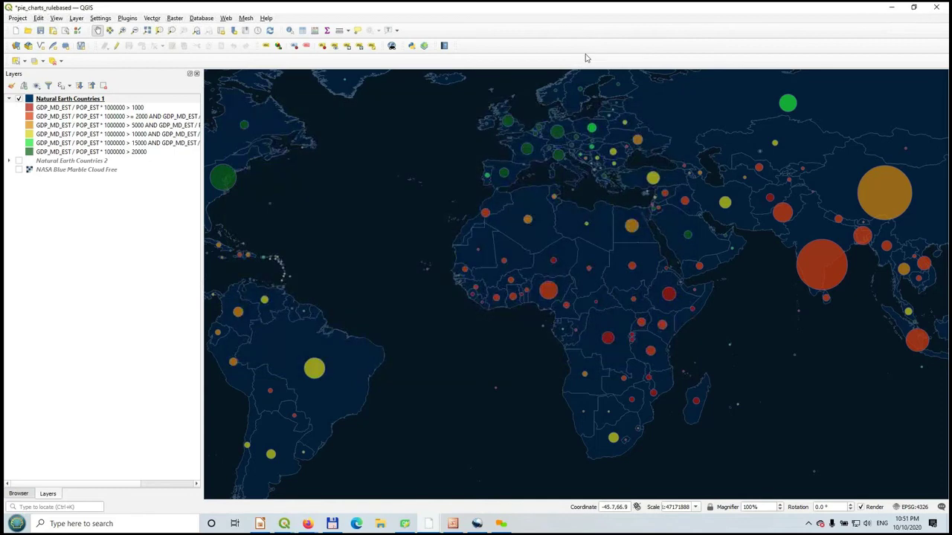
- Confirm the Web menu now offers qgis2web > Create web map, then dismiss the menu
key("alt+w")
key("Down")
key("Right")
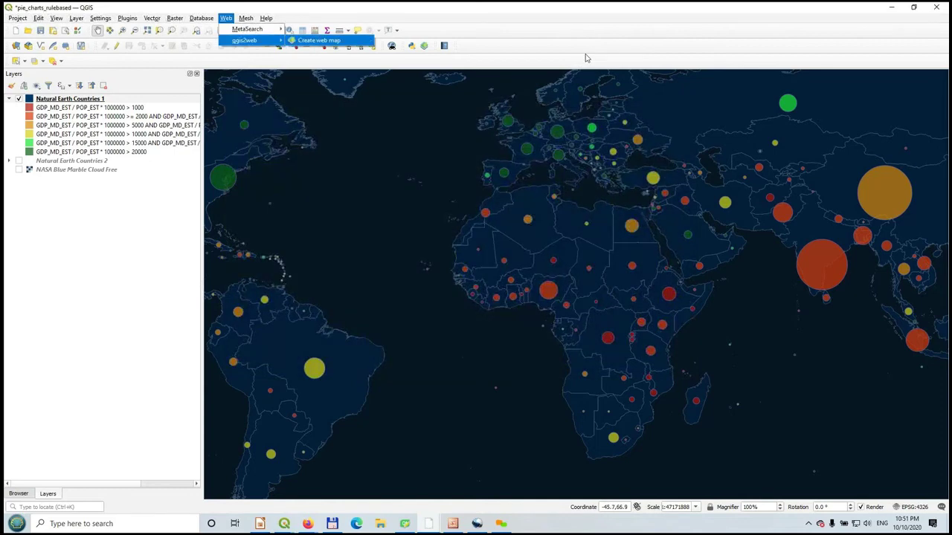
key("Return")
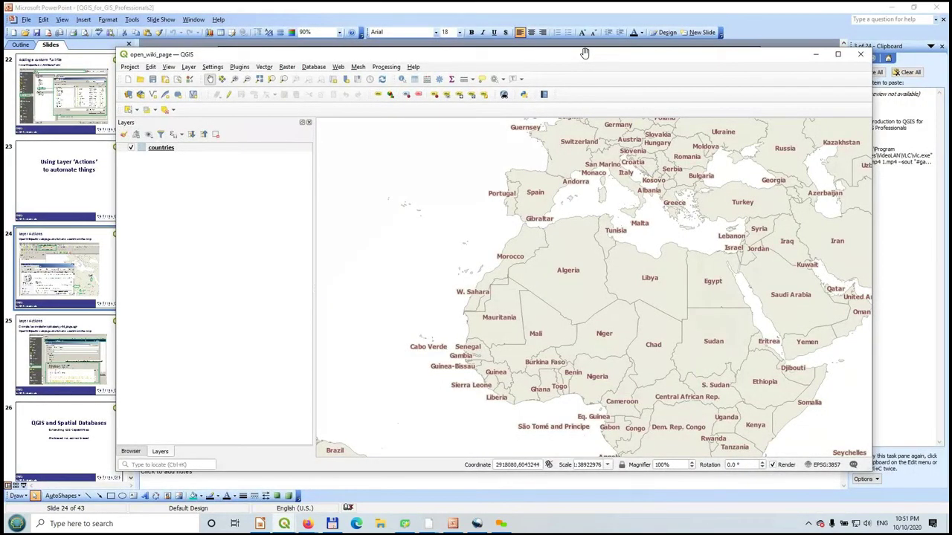
- Maximize the open_wiki_page project window and open the countries layer's properties
double_click(585, 57)
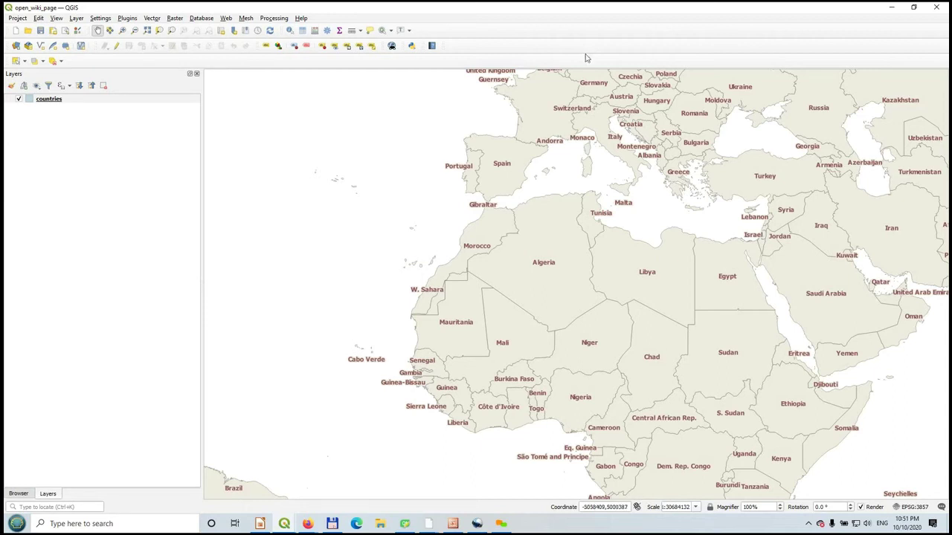
left_click(588, 58)
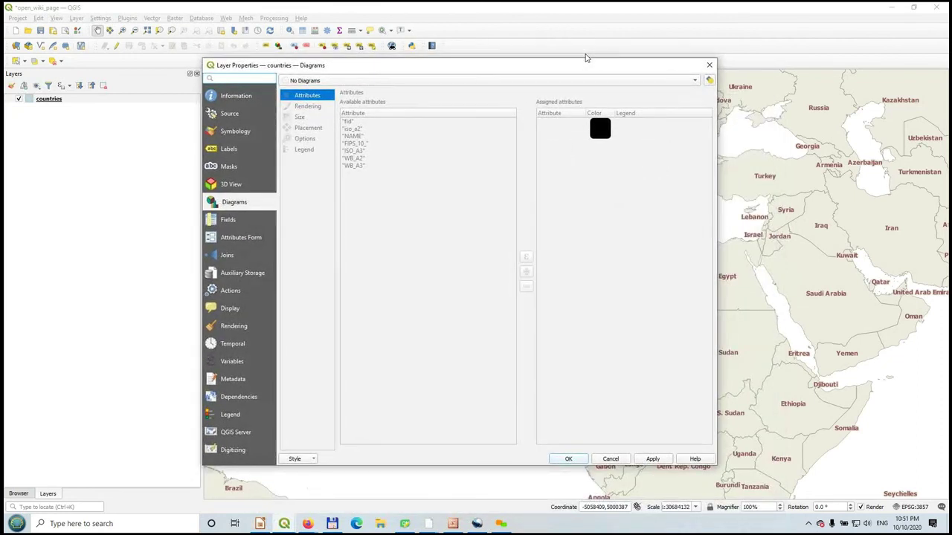
- Review the code of the 'open Wikipedia page of Country' Python action, then close the editor
left_click(231, 291)
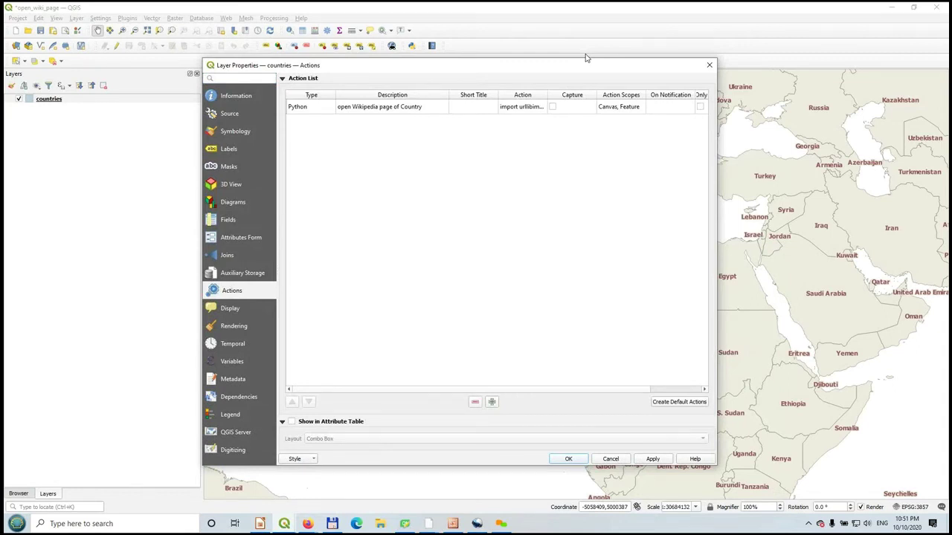
double_click(379, 107)
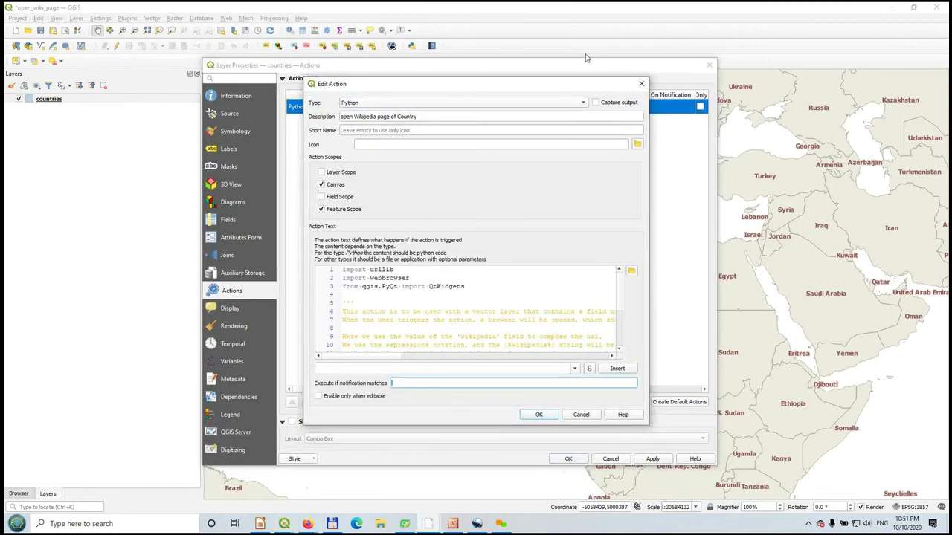
scroll(468, 309, "down", 3)
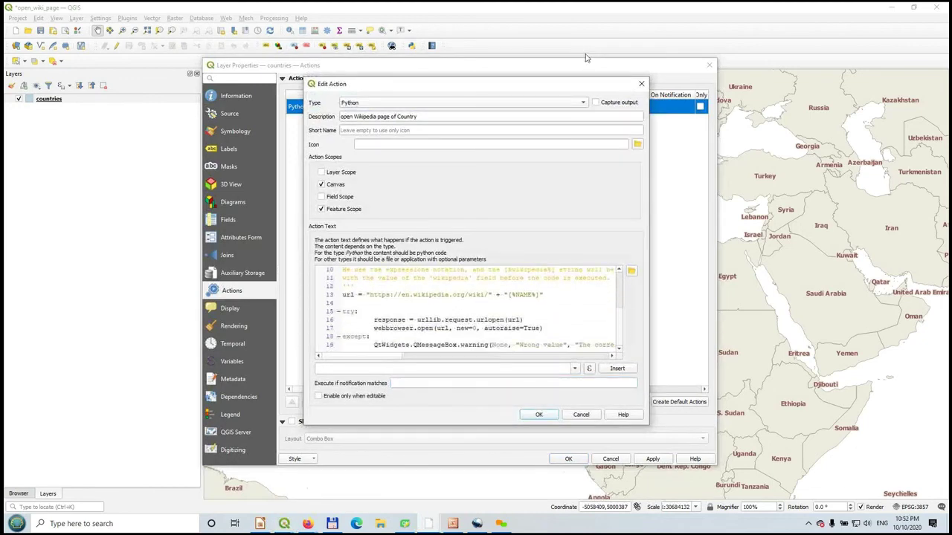
scroll(469, 310, "up", 3)
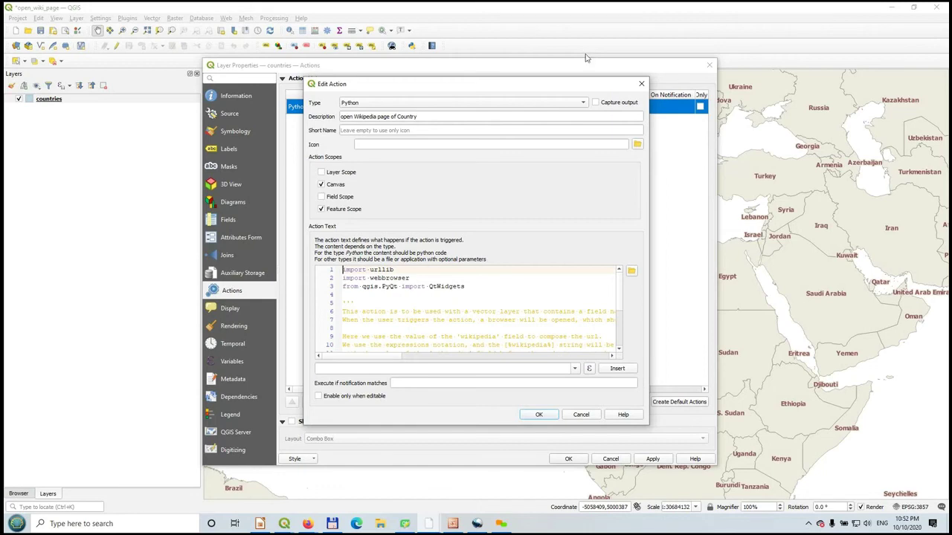
key("Escape")
key("Escape")
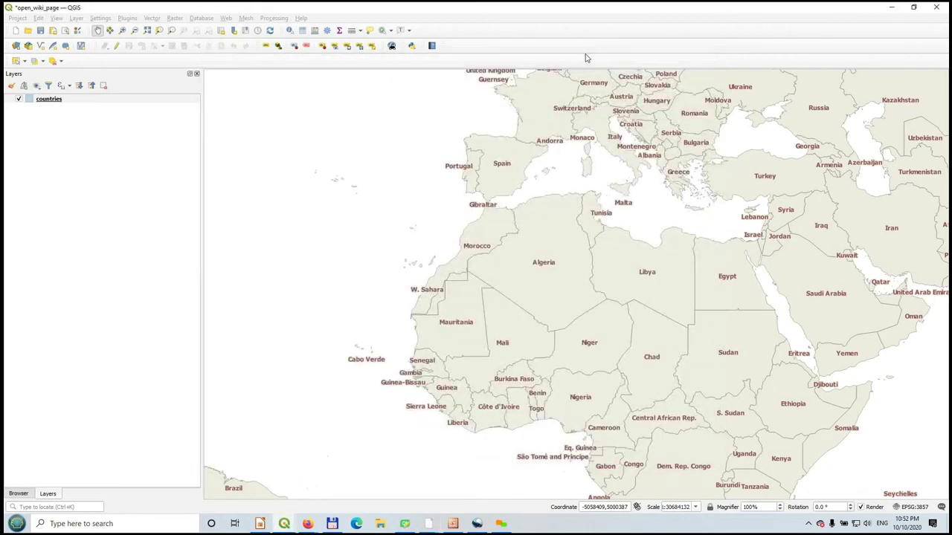
- View the 240-feature countries attribute table, close it, and list the layer's feature actions
right_click(49, 99)
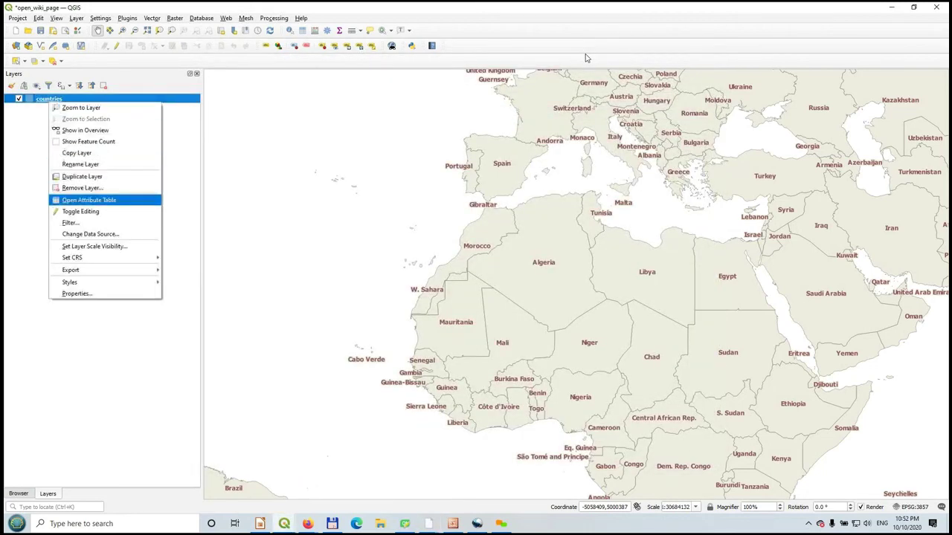
left_click(89, 200)
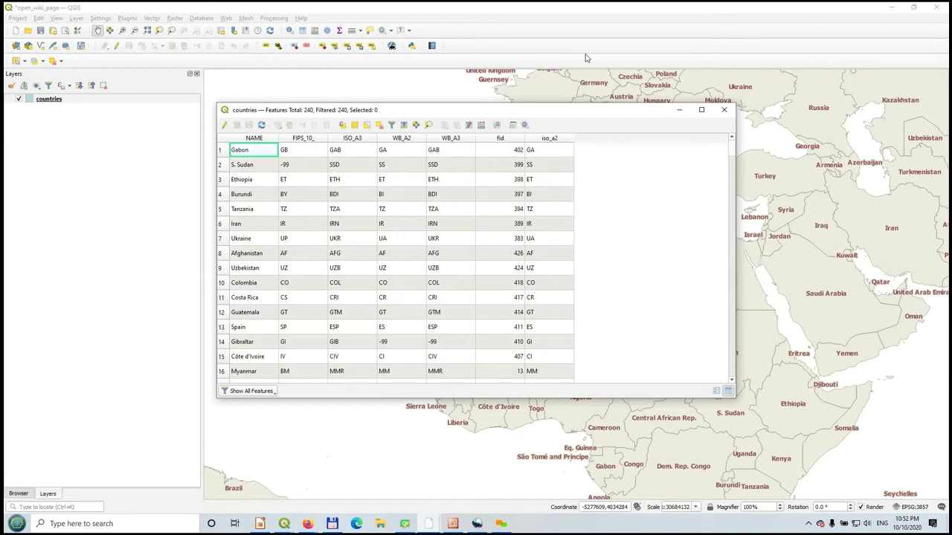
left_click(723, 109)
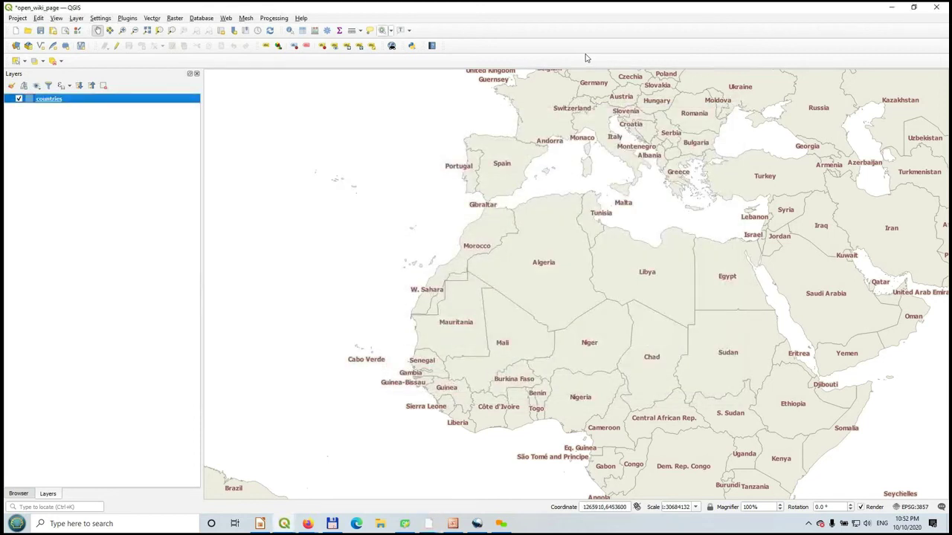
left_click(391, 31)
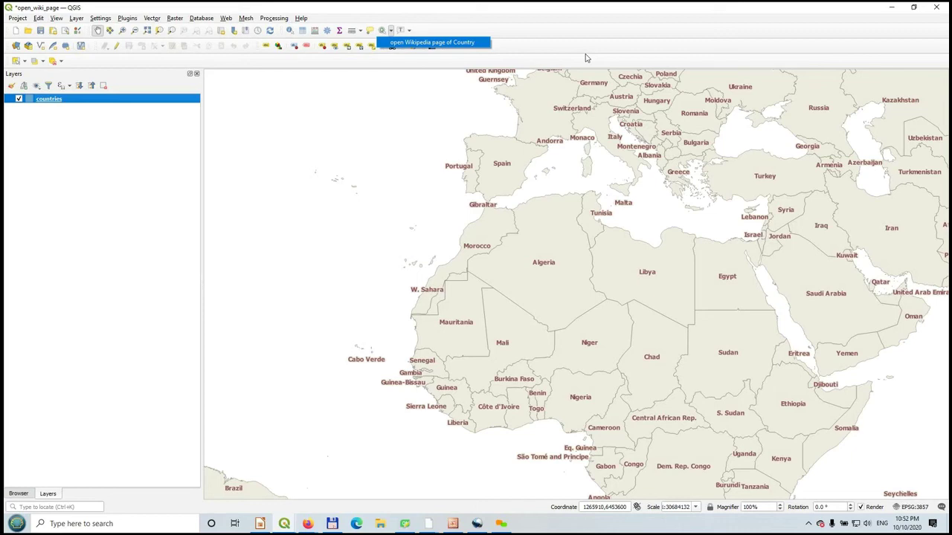
- Run 'open Wikipedia page of Country' on Algeria and Sudan to open their Wikipedia articles
left_click_drag(540, 203, 573, 262)
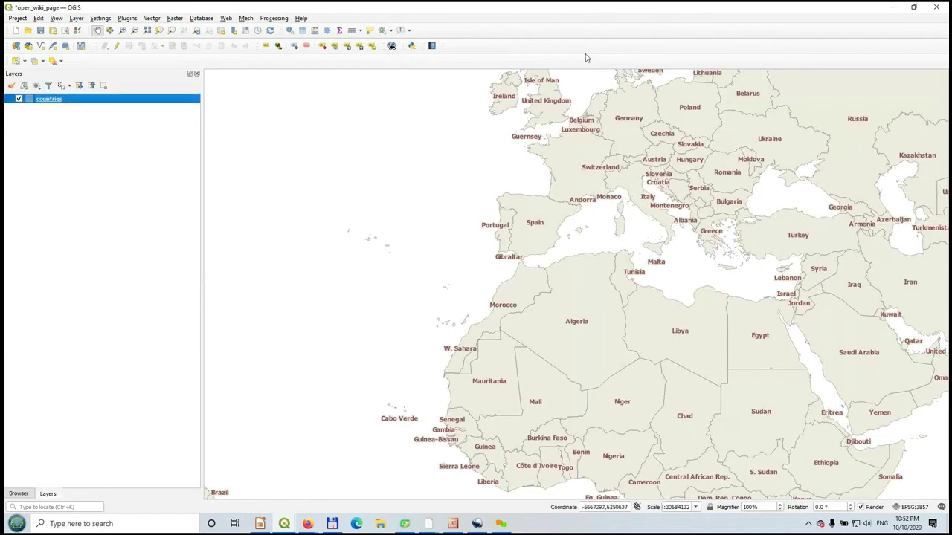
left_click(16, 61)
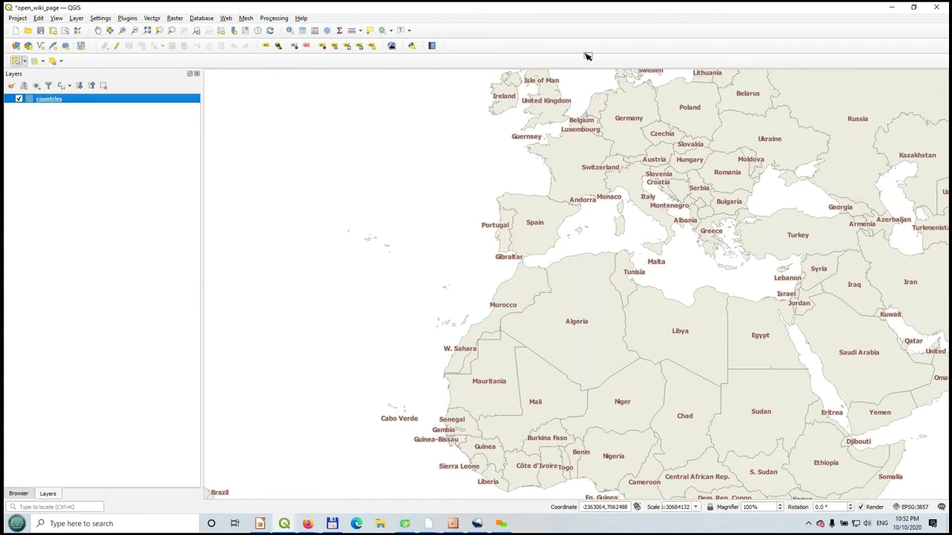
left_click(431, 43)
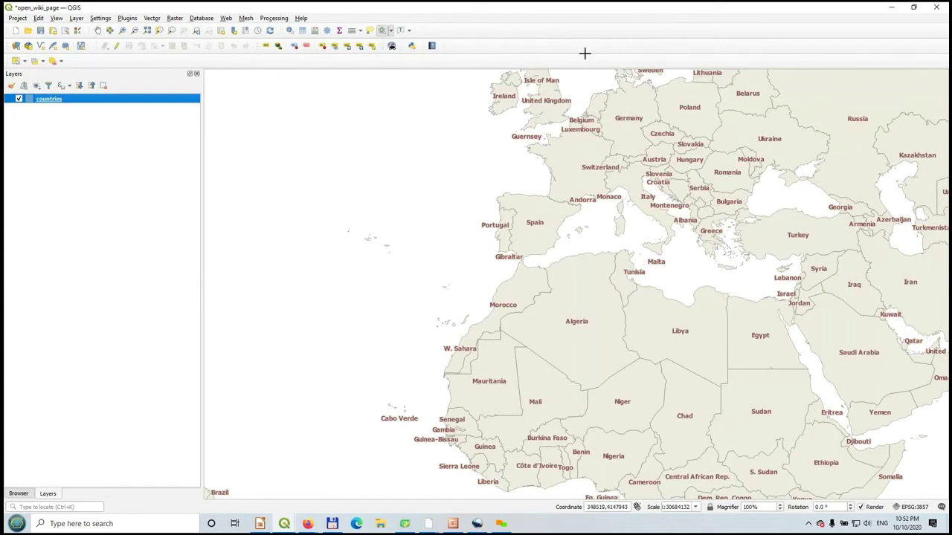
left_click(586, 284)
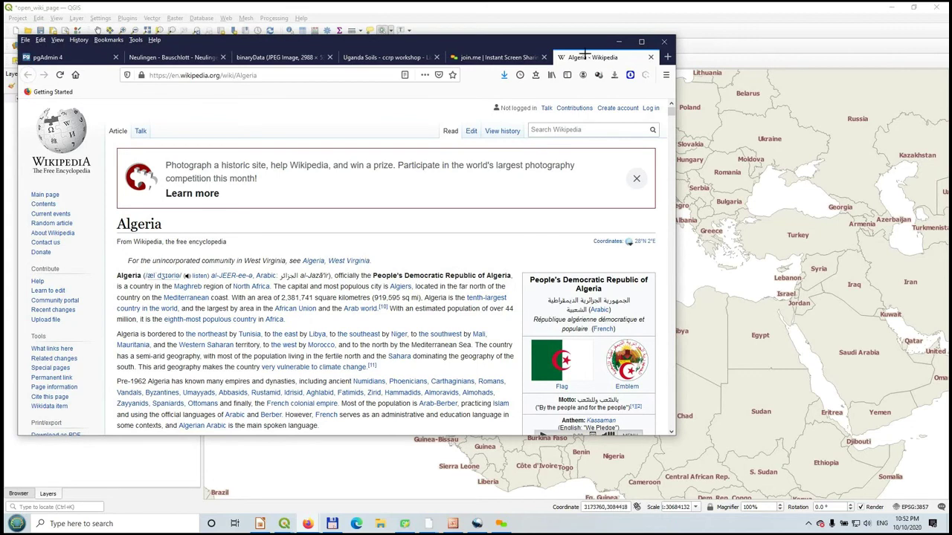
left_click(762, 380)
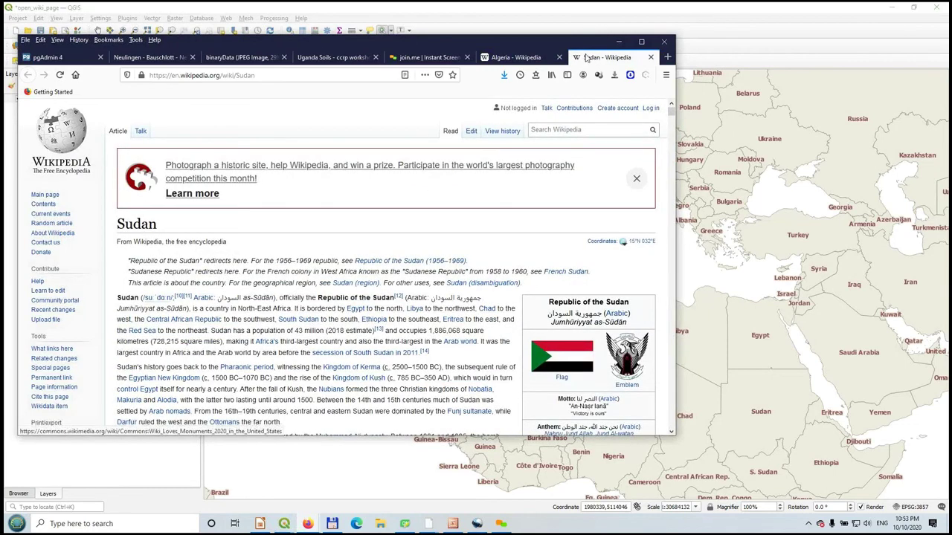
- Minimize Firefox, switch to the abschlussrechnng2 QGIS window, and maximize it
left_click(618, 41)
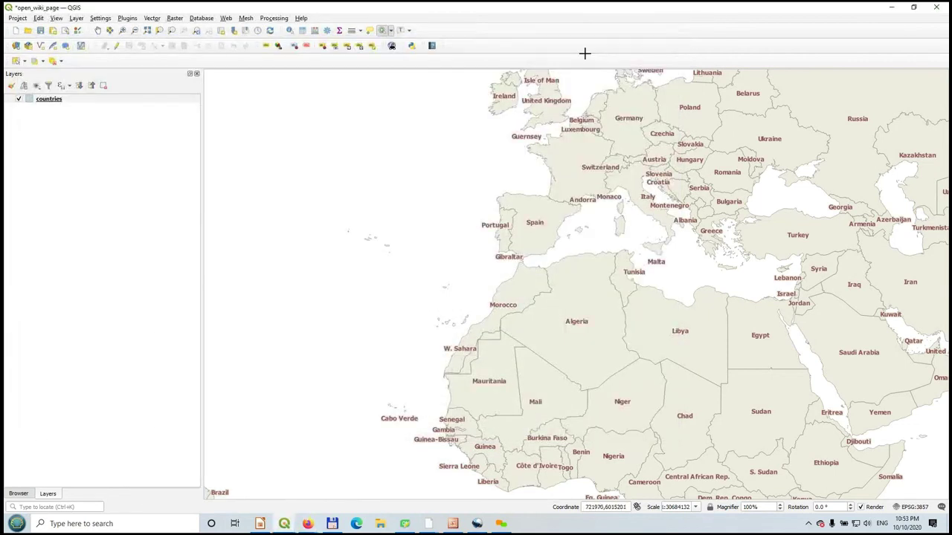
left_click(284, 523)
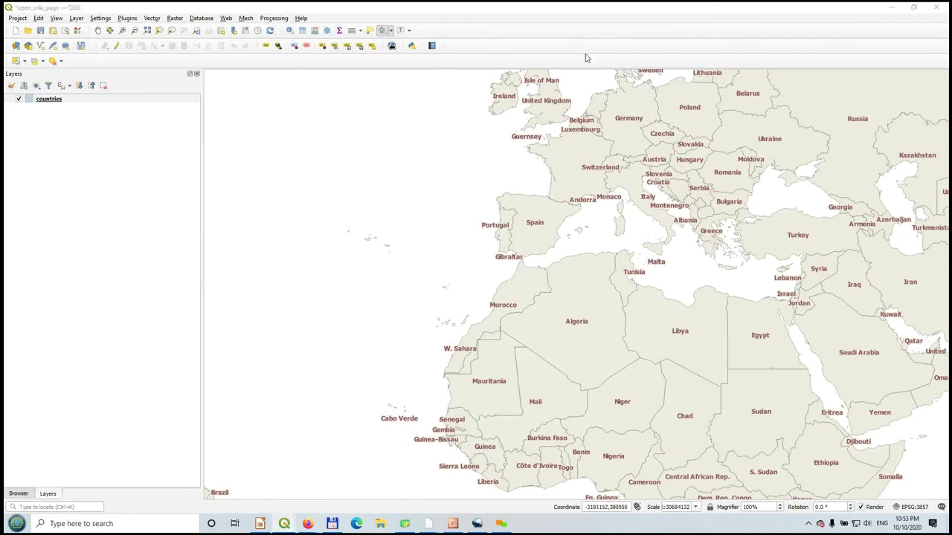
left_click(177, 479)
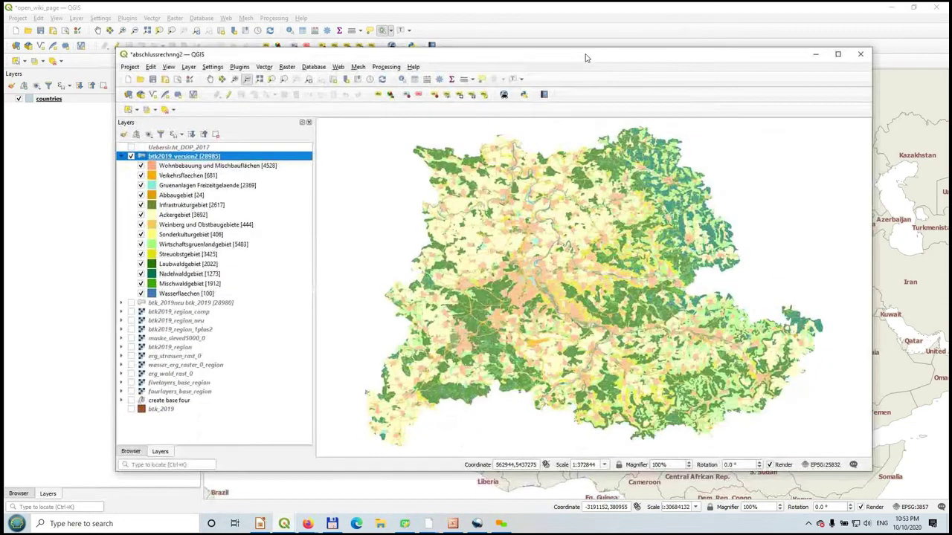
left_click(837, 54)
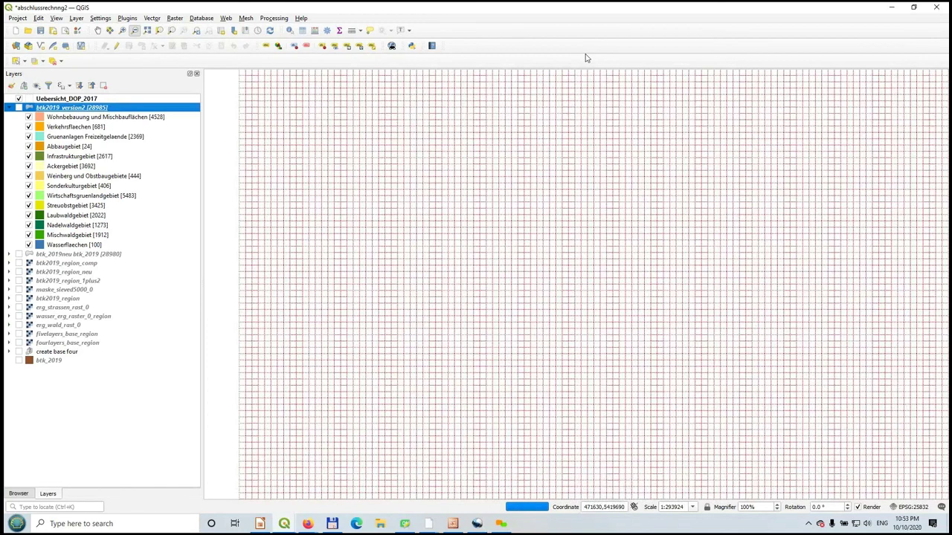
- Turn on the btk2019_version2 land-use layer and zoom into the river area
key("space")
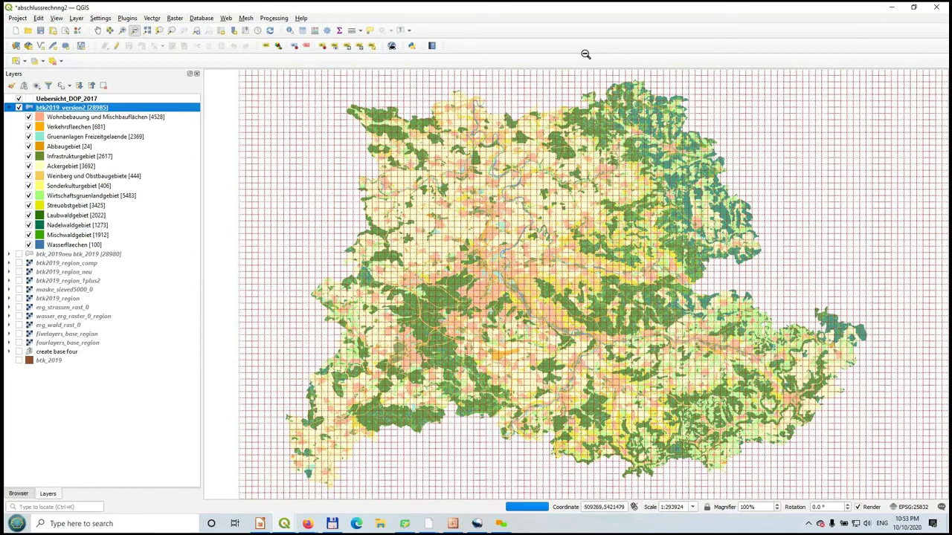
key("ctrl+alt+plus")
left_click_drag(436, 123, 519, 205)
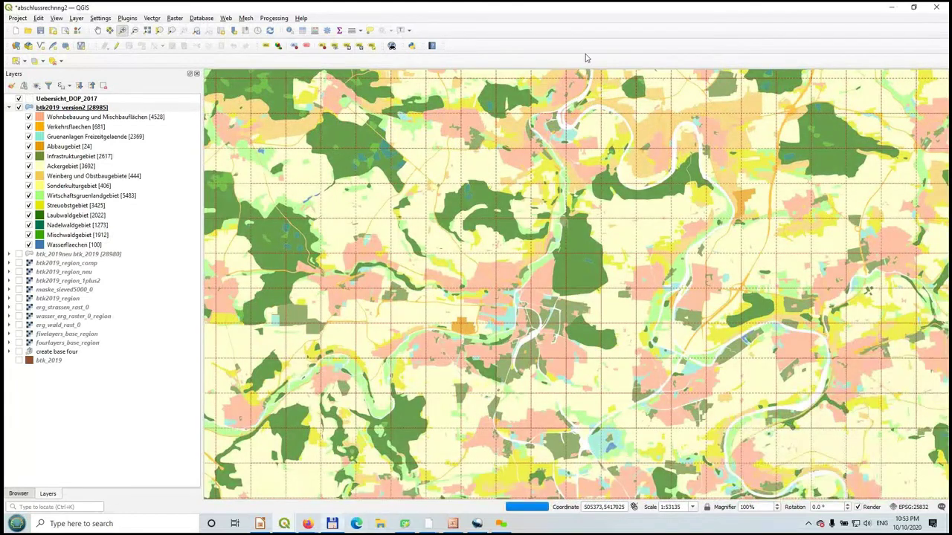
left_click(331, 523)
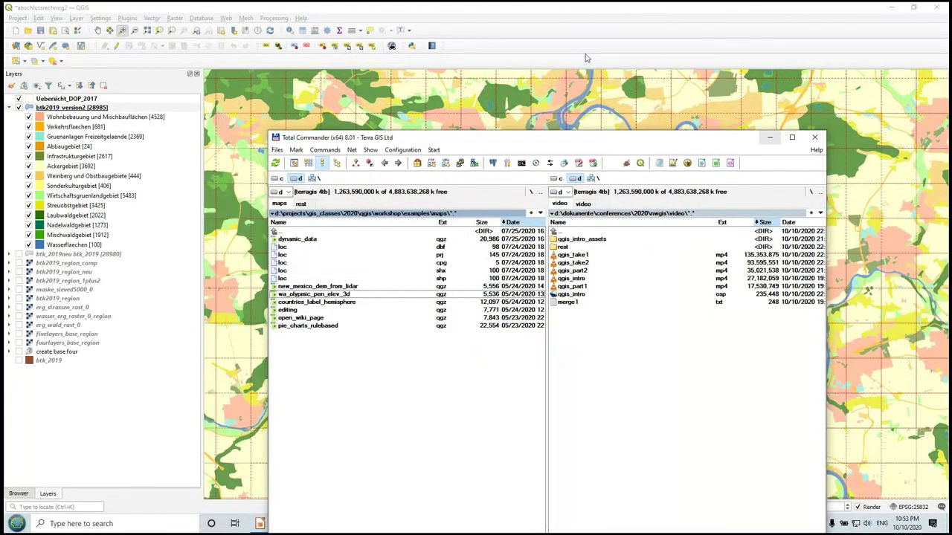
- Close Total Commander to get back to QGIS and its FDOP20 tile grid
left_click(585, 57)
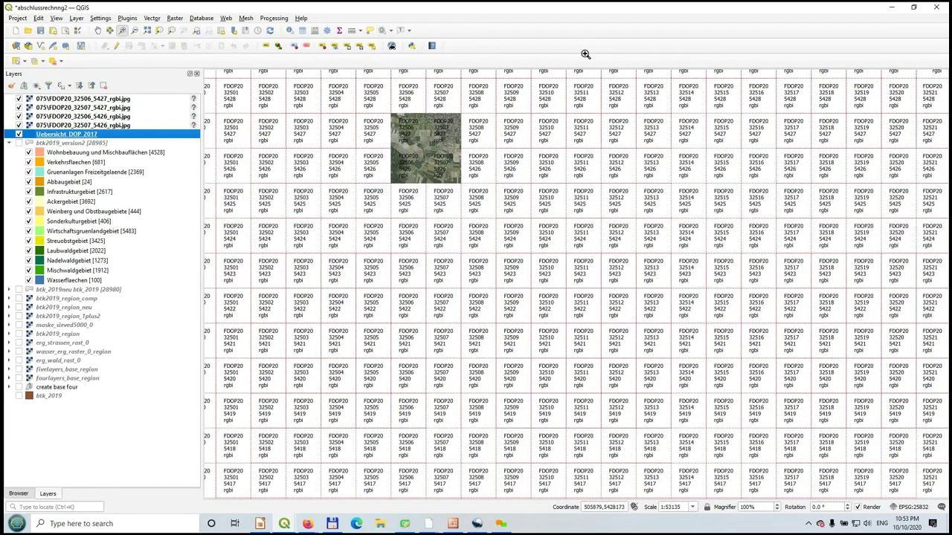
- Run the 'open aerial' action on cells 32505_5427, 32505_5426, 32508_5427 and 32508_5426 to widen the mosaic
left_click_drag(387, 107, 478, 195)
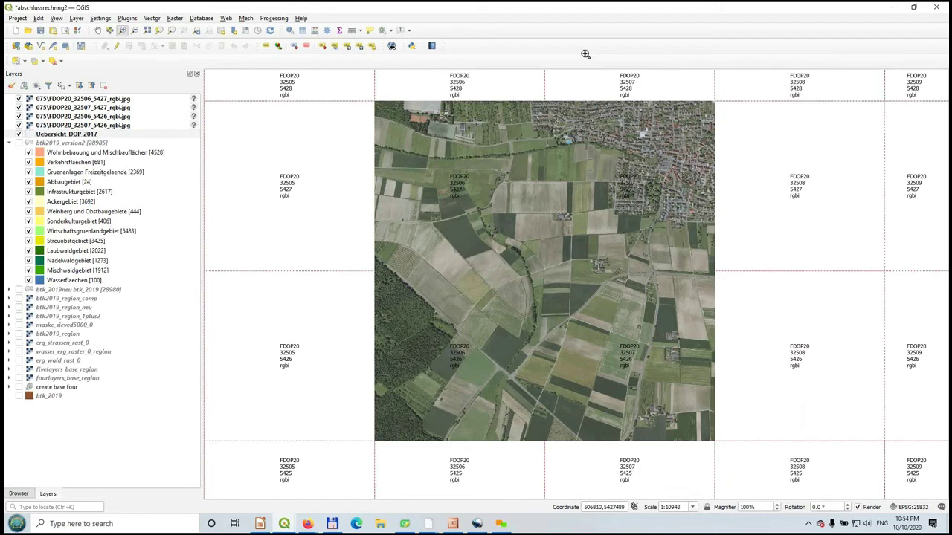
left_click(392, 31)
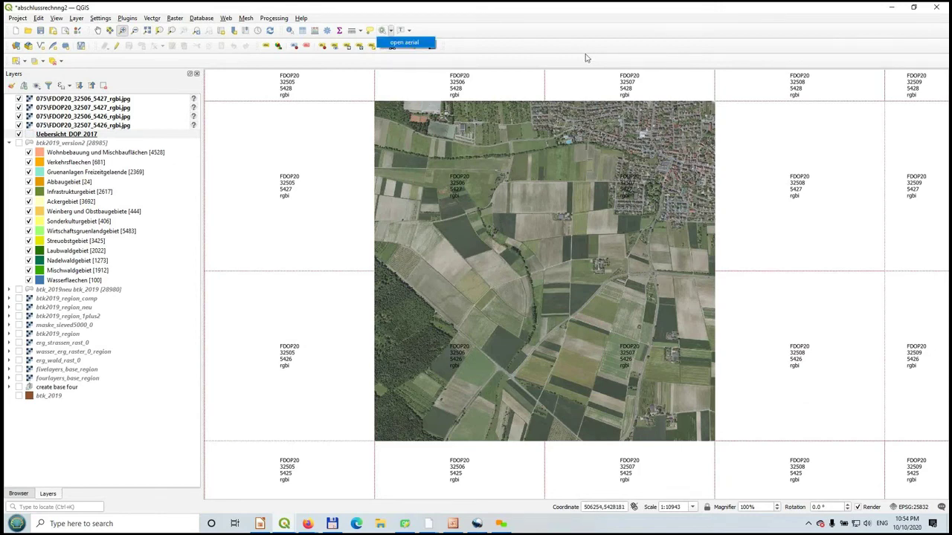
left_click(405, 42)
left_click(331, 139)
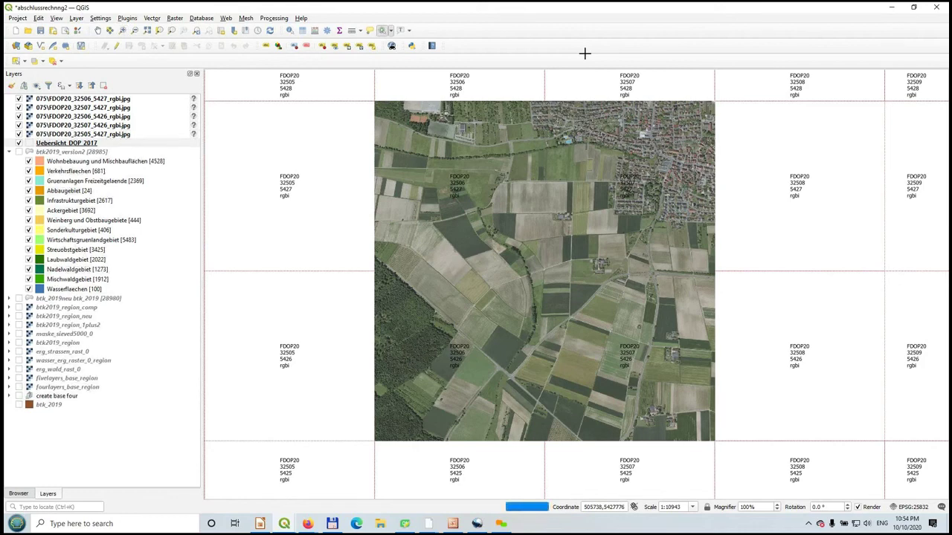
left_click(327, 327)
left_click(764, 181)
left_click(774, 342)
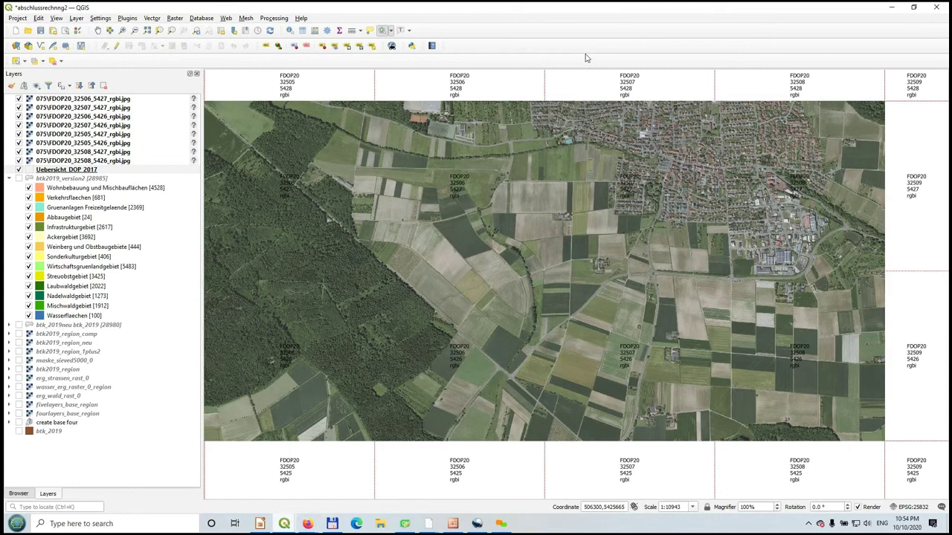
left_click(284, 524)
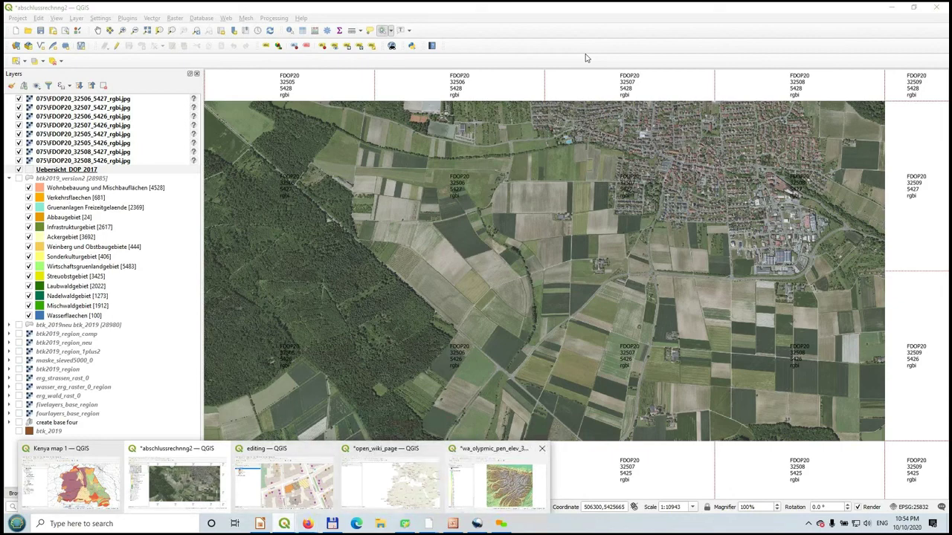
left_click(491, 477)
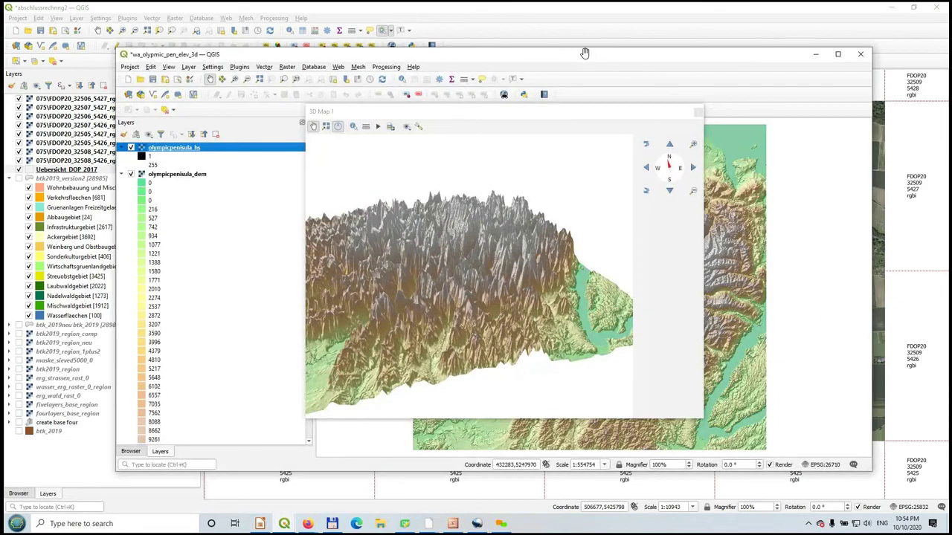
mouse_move(580, 112)
left_mouse_down()
mouse_move(645, 121)
mouse_move(603, 124)
mouse_move(597, 113)
left_mouse_up()
mouse_move(476, 298)
left_mouse_down()
mouse_move(494, 288)
mouse_move(487, 271)
mouse_move(501, 330)
mouse_move(503, 309)
mouse_move(454, 301)
mouse_move(446, 335)
mouse_move(450, 316)
left_mouse_up()
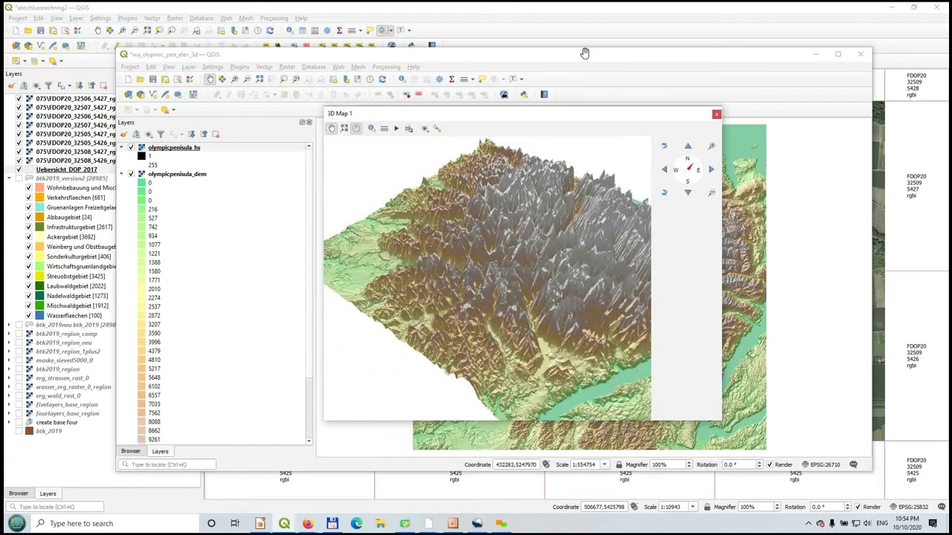
left_click(815, 54)
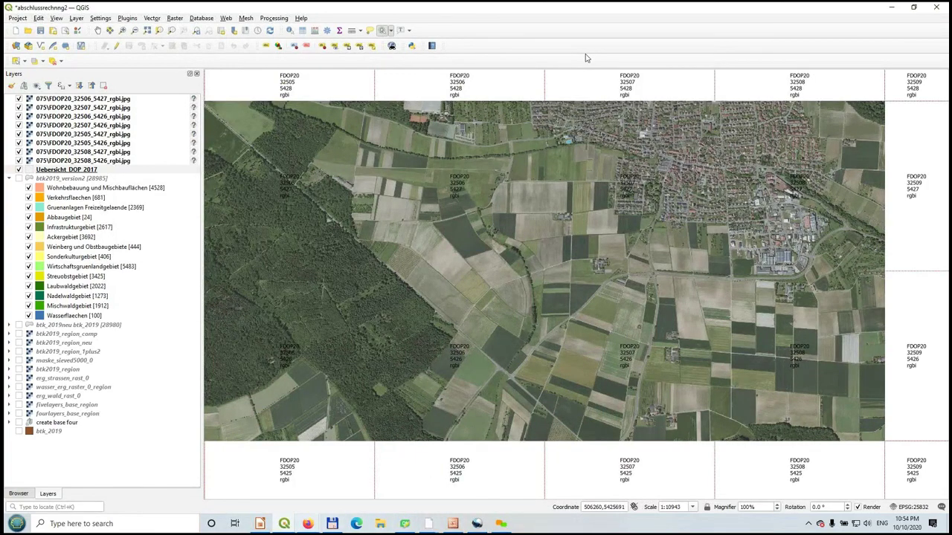
- Maximize Firefox and switch to the Neulingen - Bauschlott web map tab
mouse_move(307, 524)
left_click(252, 457)
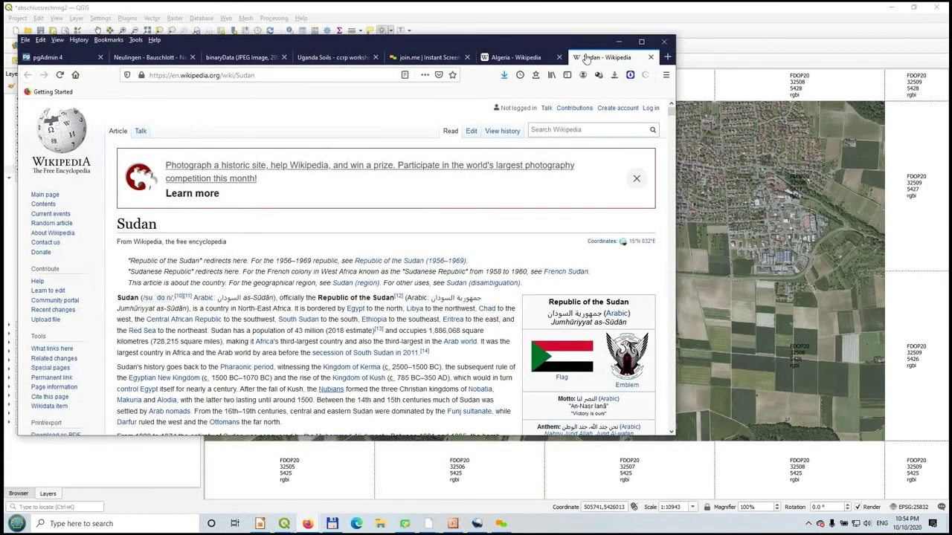
left_click(641, 40)
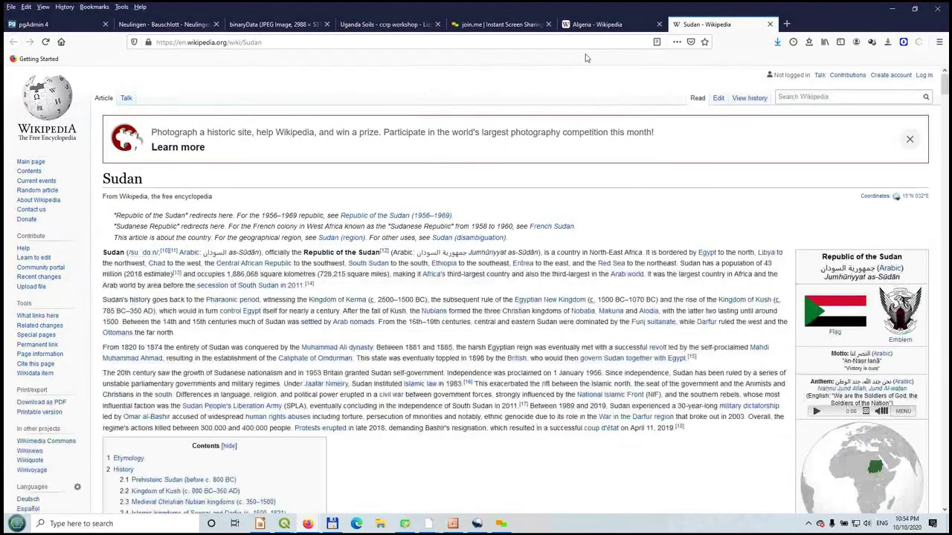
key("ctrl+2")
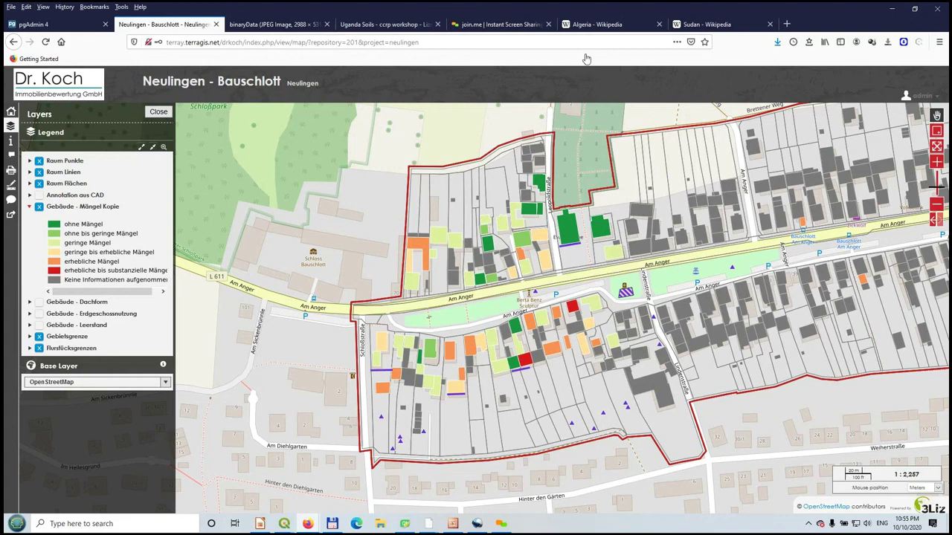
- View the project information, query the map, then turn on the Annotation aus CAD layer
left_click(10, 140)
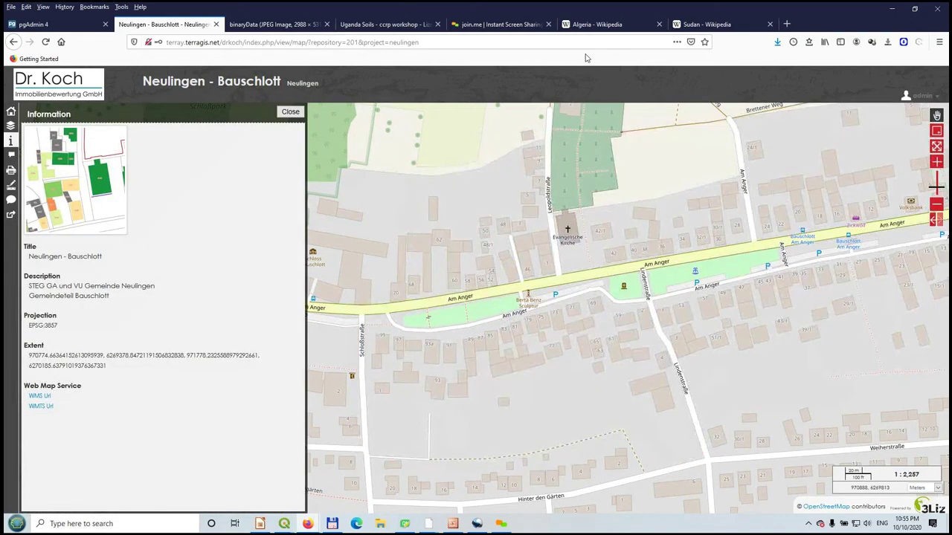
left_click(386, 275)
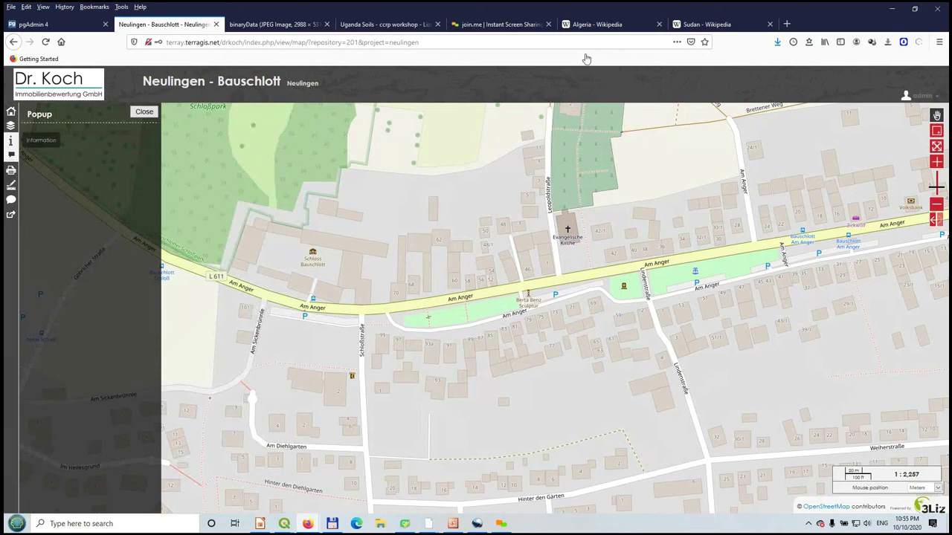
left_click(10, 140)
left_click(11, 126)
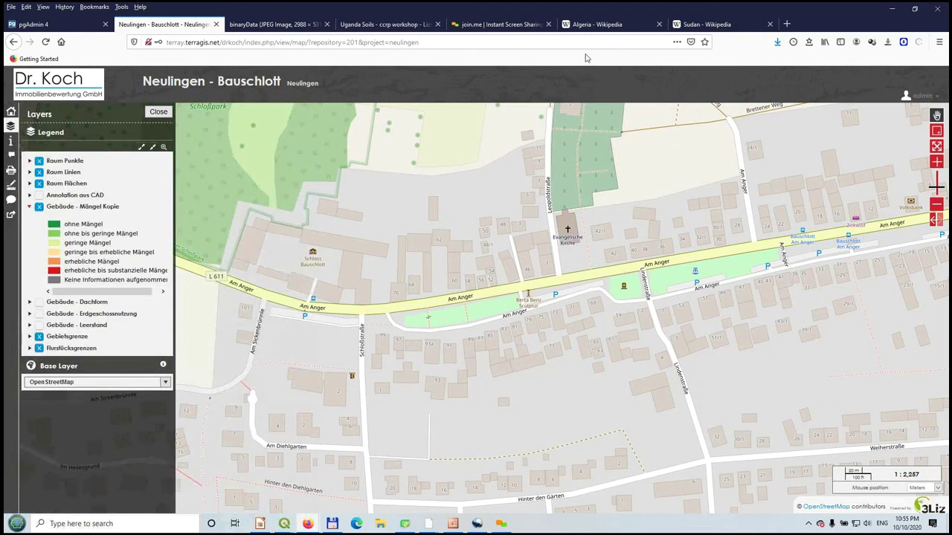
left_click(38, 194)
left_click(921, 96)
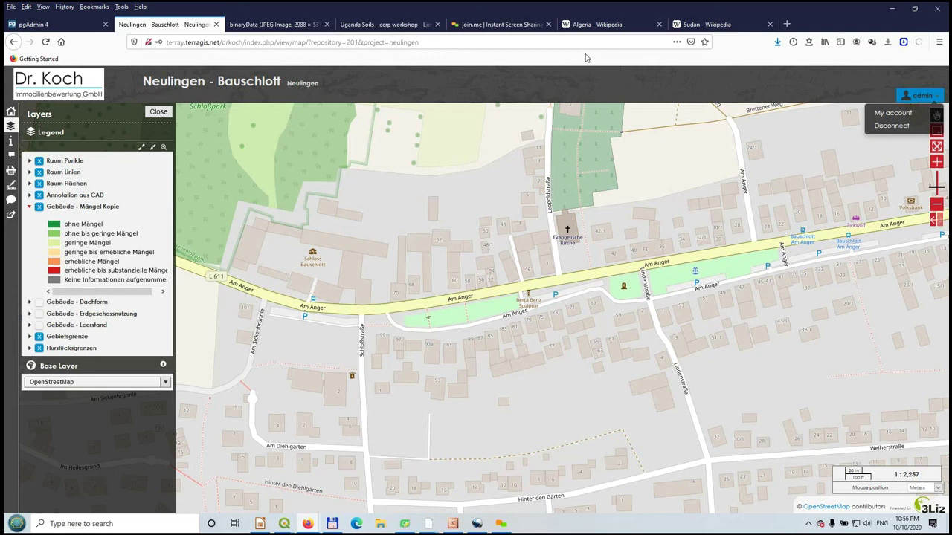
- Switch to the Uganda Soils map, zoom twice into northern Uganda's soil detail, then return to QGIS
key("ctrl+Tab")
key("ctrl+Tab")
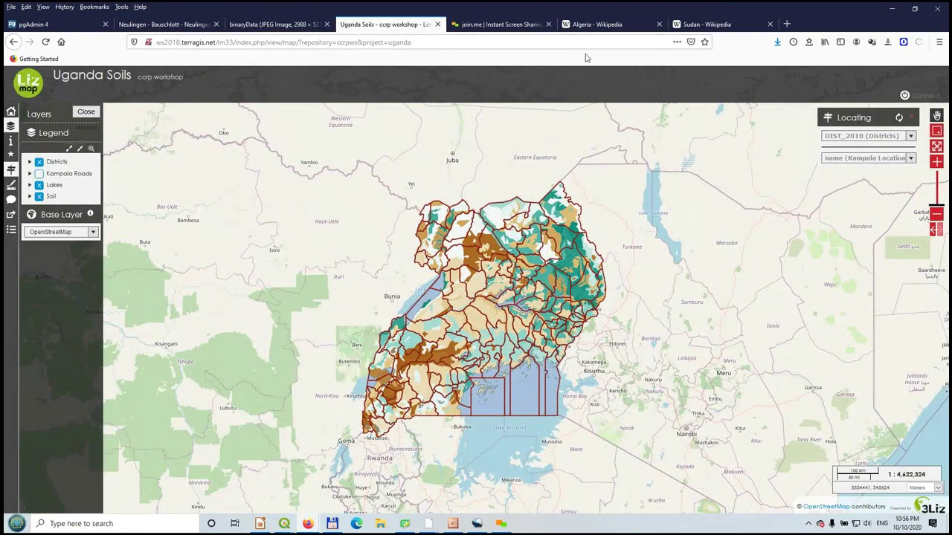
left_click_drag(434, 226, 533, 332)
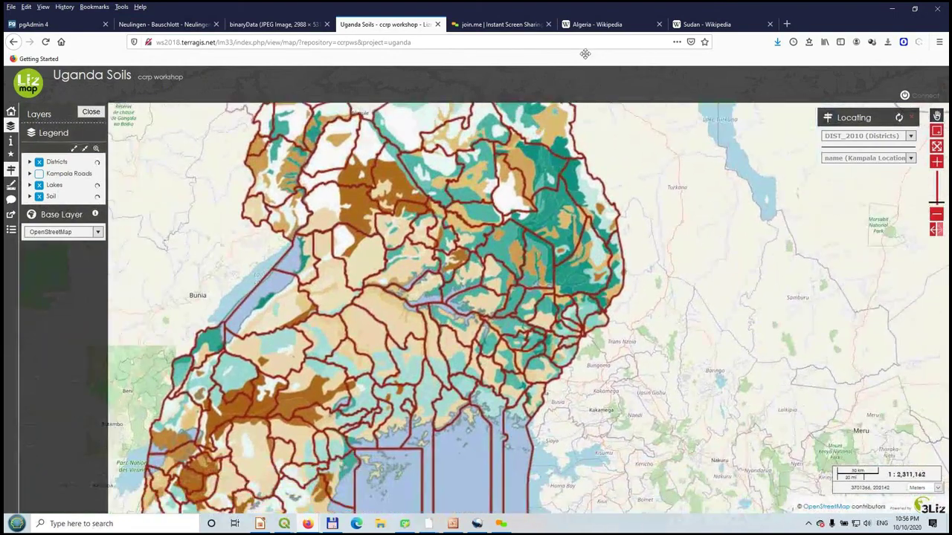
left_click_drag(389, 198, 550, 372)
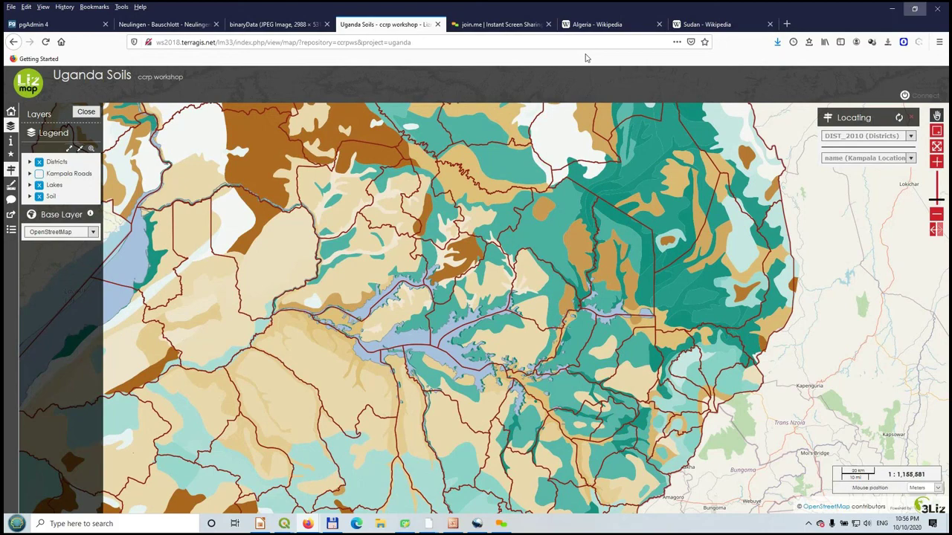
key("alt+Tab")
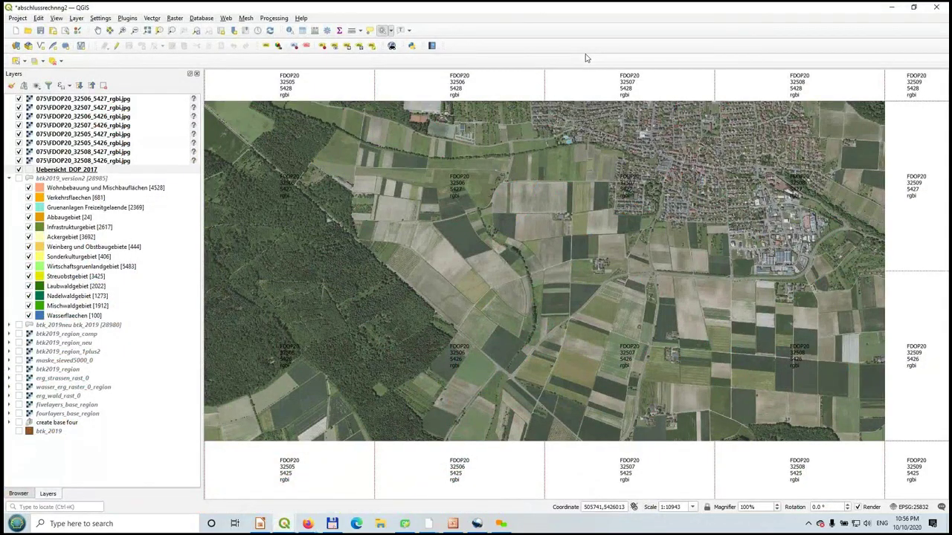
left_click(587, 58)
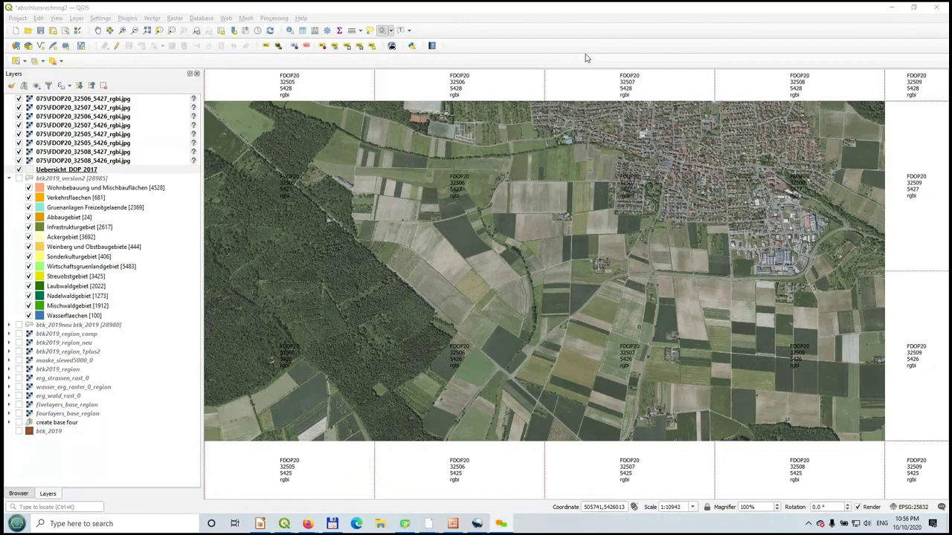